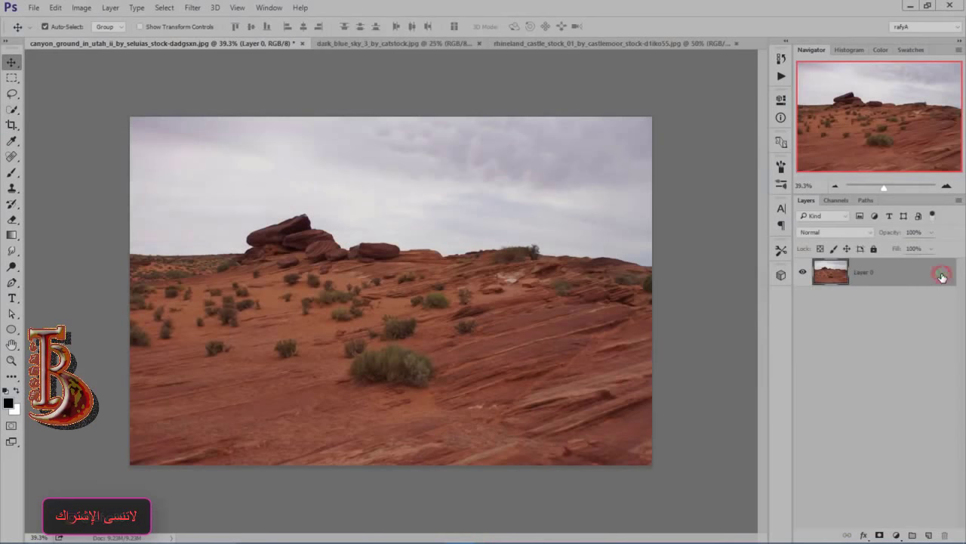
# Squash the canyon layer from its upper edge to about 73.8% height with Free Transform, keeping its full width
pyautogui.hotkey('ctrl', 't')
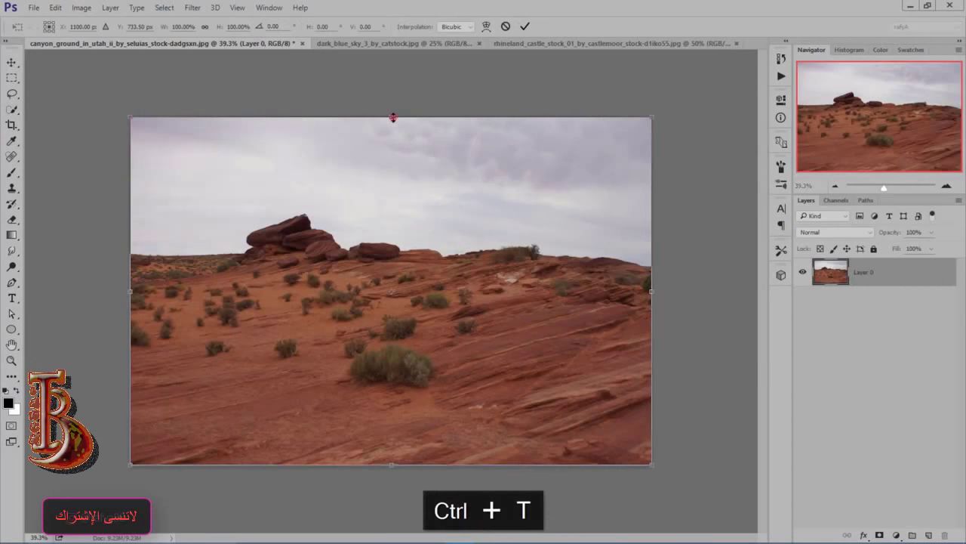
pyautogui.moveTo(392, 117); pyautogui.dragTo(431, 207)
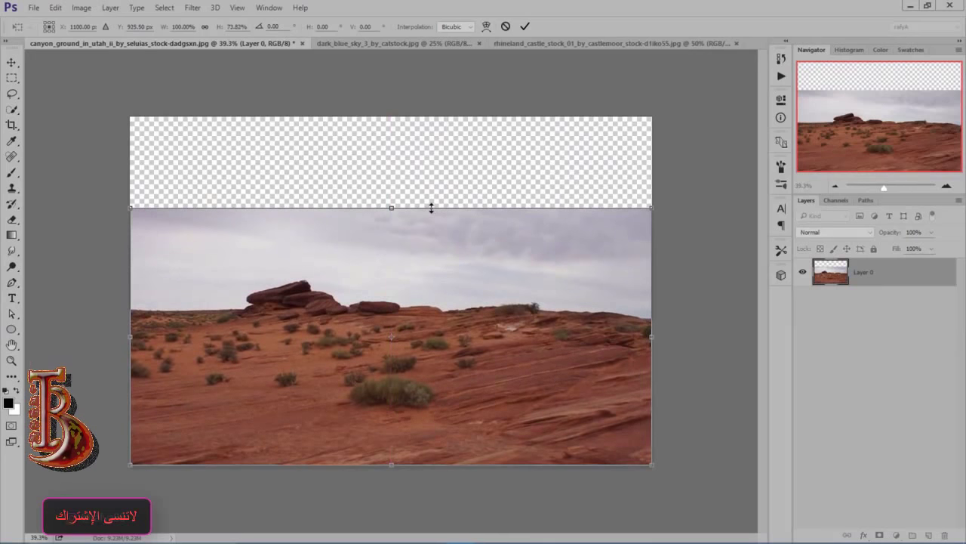
pyautogui.click(526, 26)
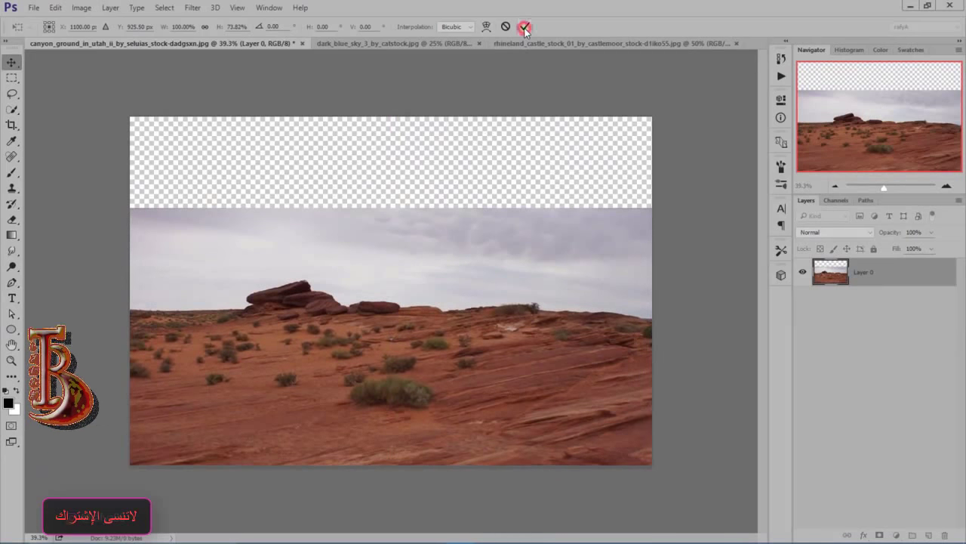
# Add a gray Solid Color fill layer and place it beneath the canyon layer
pyautogui.click(896, 534)
pyautogui.click(882, 271)
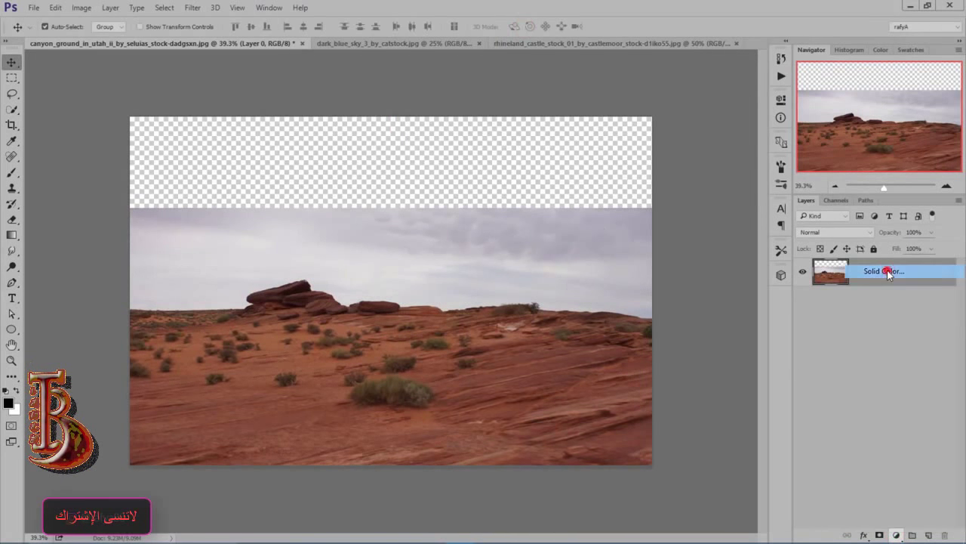
pyautogui.click(523, 301)
pyautogui.click(798, 225)
pyautogui.moveTo(911, 270); pyautogui.dragTo(911, 321)
# Select the whole rocky ground of Layer 0 with Quick Selection and mask out its sky
pyautogui.click(866, 275)
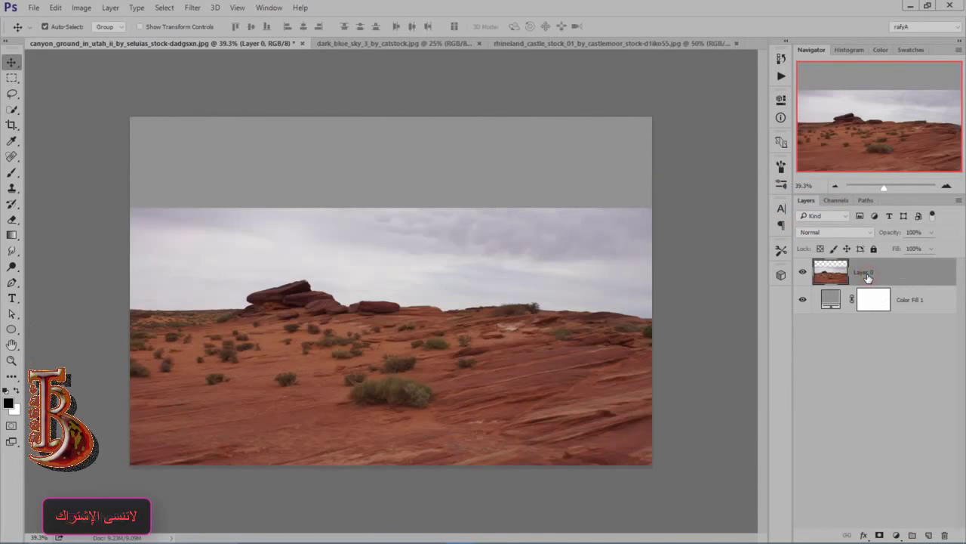
pyautogui.click(13, 109)
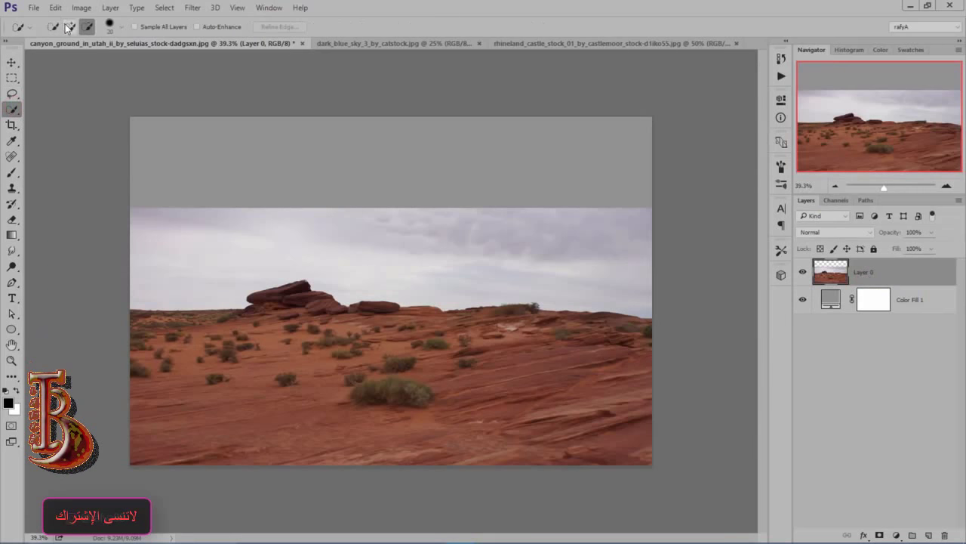
pyautogui.moveTo(134, 317); pyautogui.dragTo(265, 322)
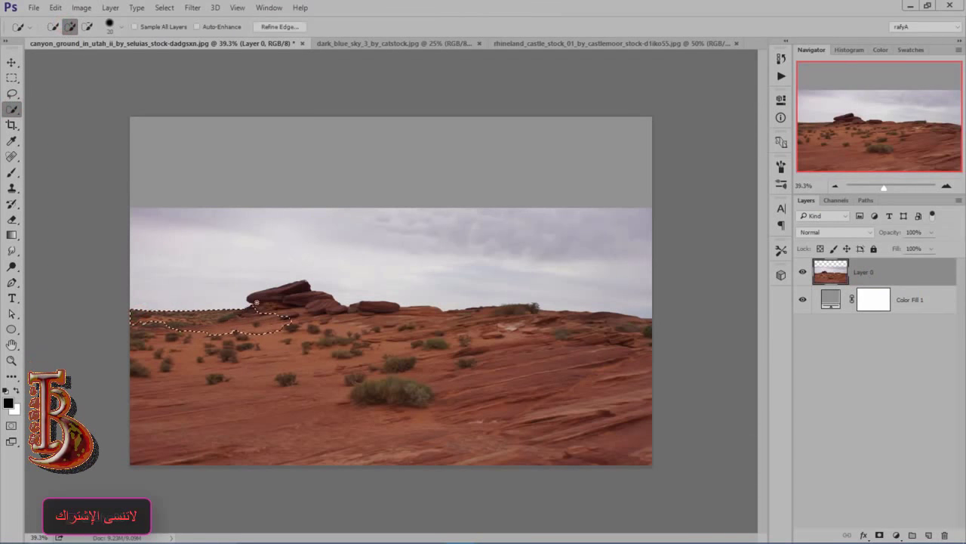
pyautogui.moveTo(382, 310)
pyautogui.mouseDown()
pyautogui.moveTo(528, 317)
pyautogui.moveTo(615, 340)
pyautogui.mouseUp()
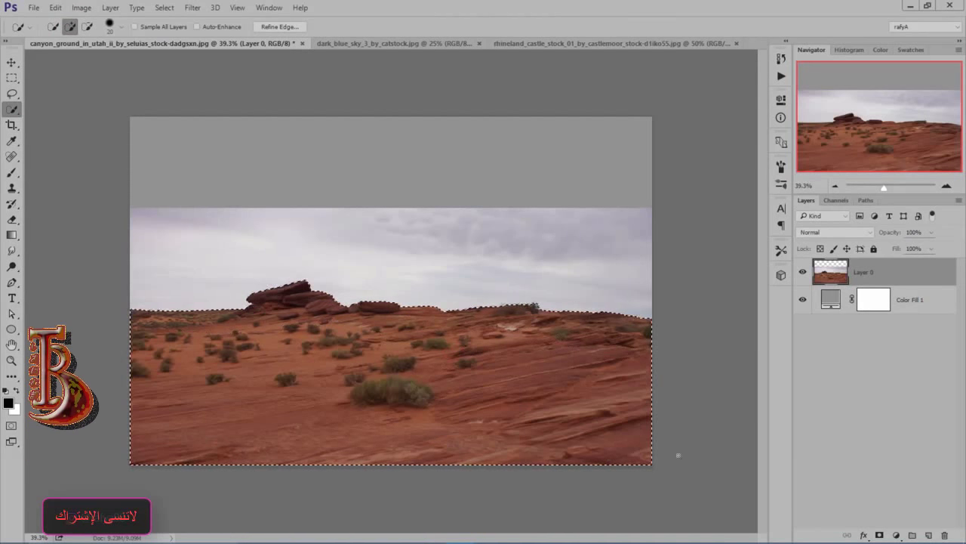
pyautogui.click(881, 534)
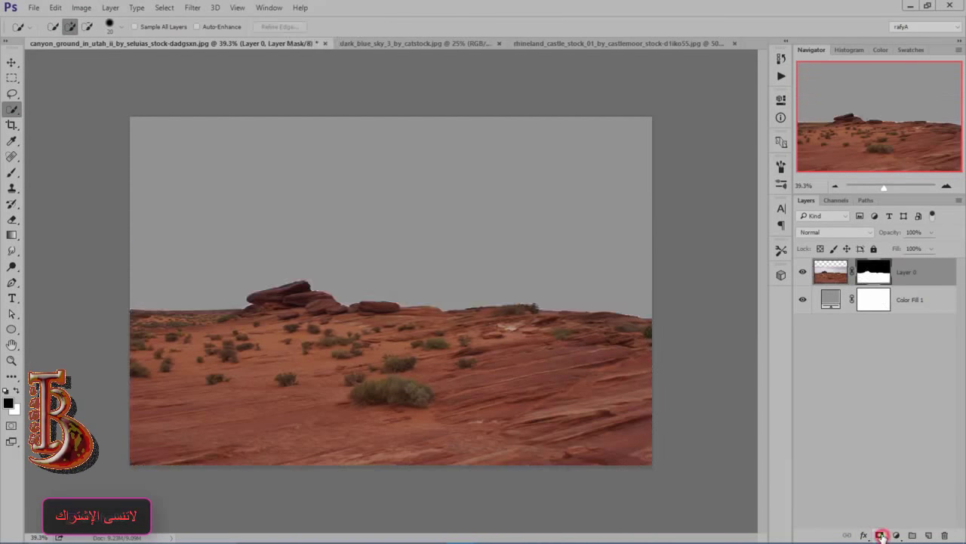
# Fade the ground's horizon into the gray backdrop with black-to-transparent linear gradients on Layer 0's mask
pyautogui.click(874, 275)
pyautogui.click(12, 234)
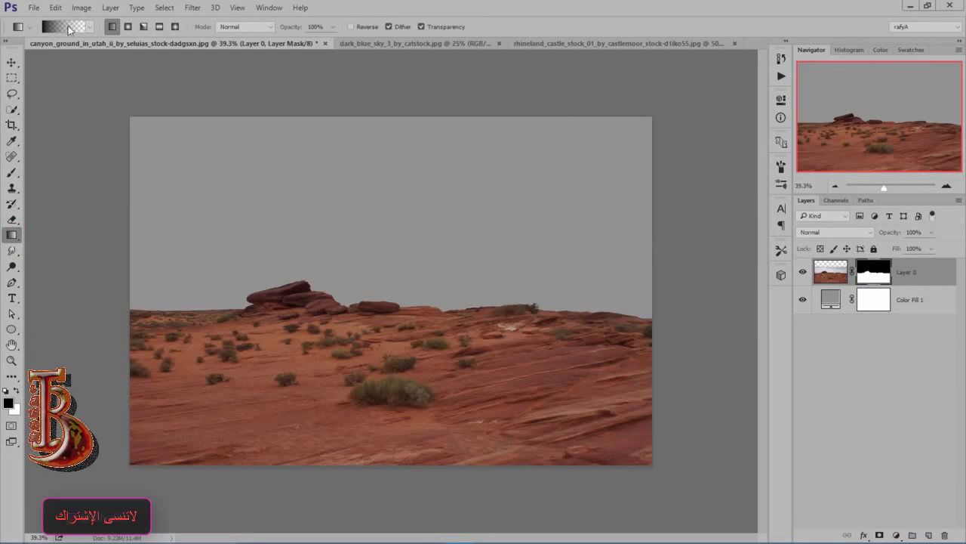
pyautogui.click(111, 26)
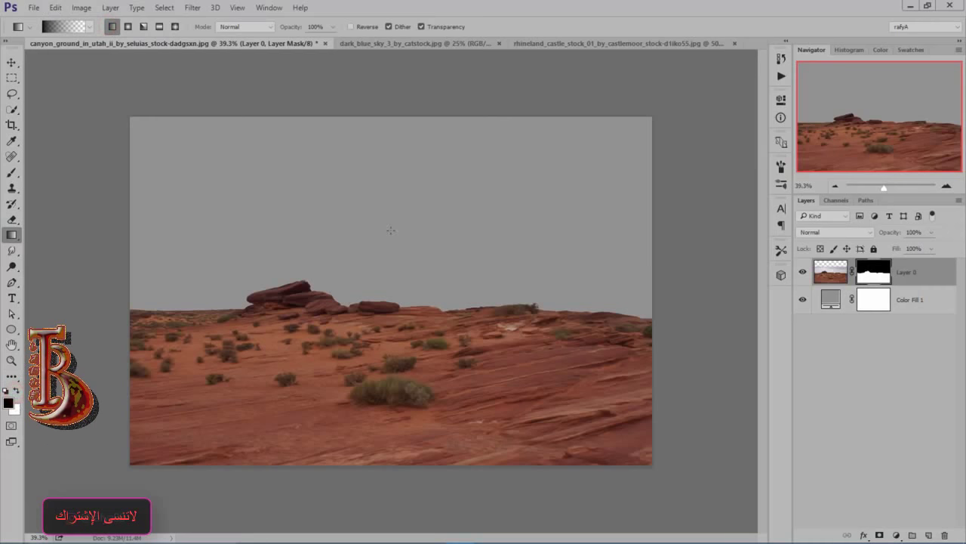
pyautogui.moveTo(421, 207); pyautogui.dragTo(434, 338)
pyautogui.moveTo(443, 231); pyautogui.dragTo(442, 311)
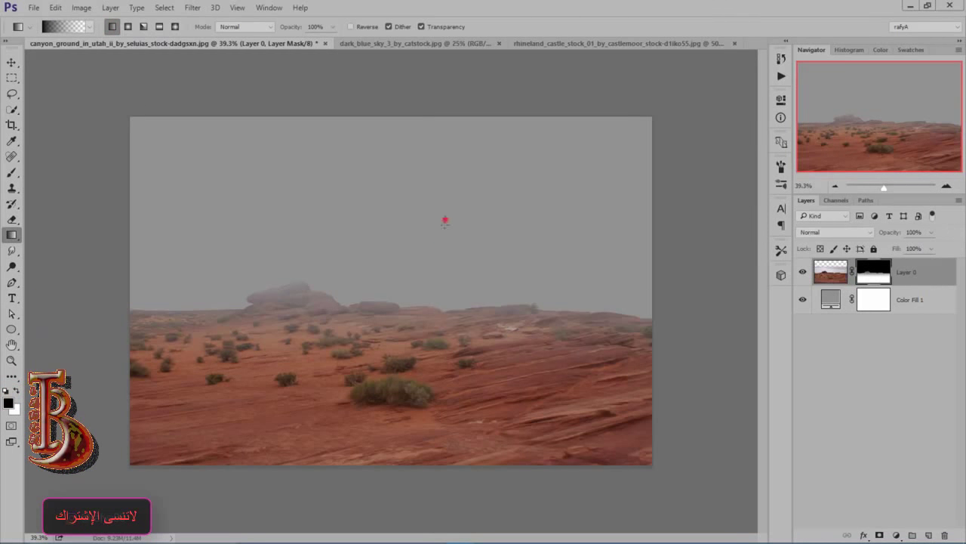
pyautogui.moveTo(445, 221); pyautogui.dragTo(444, 311)
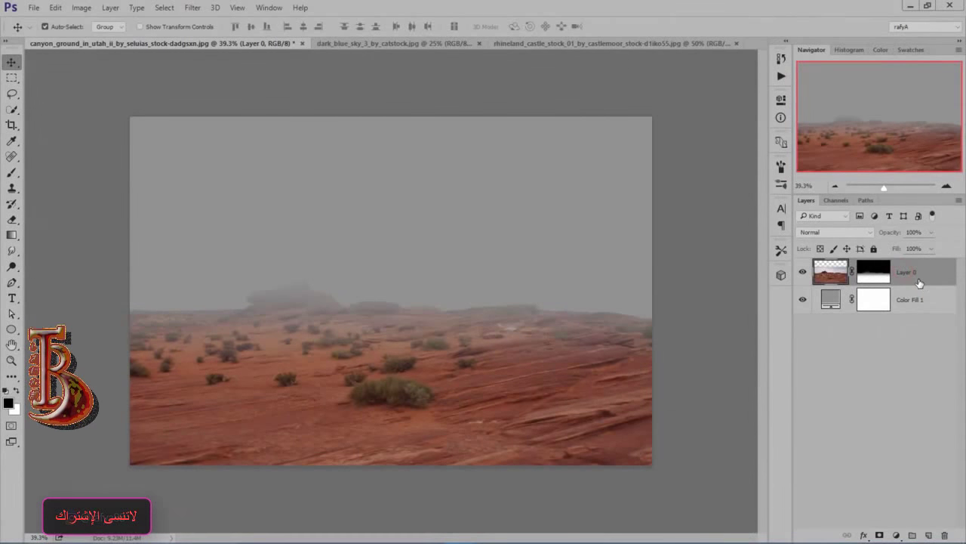
# Add a Hue/Saturation adjustment clipped to the ground layer with Saturation at -47
pyautogui.click(895, 533)
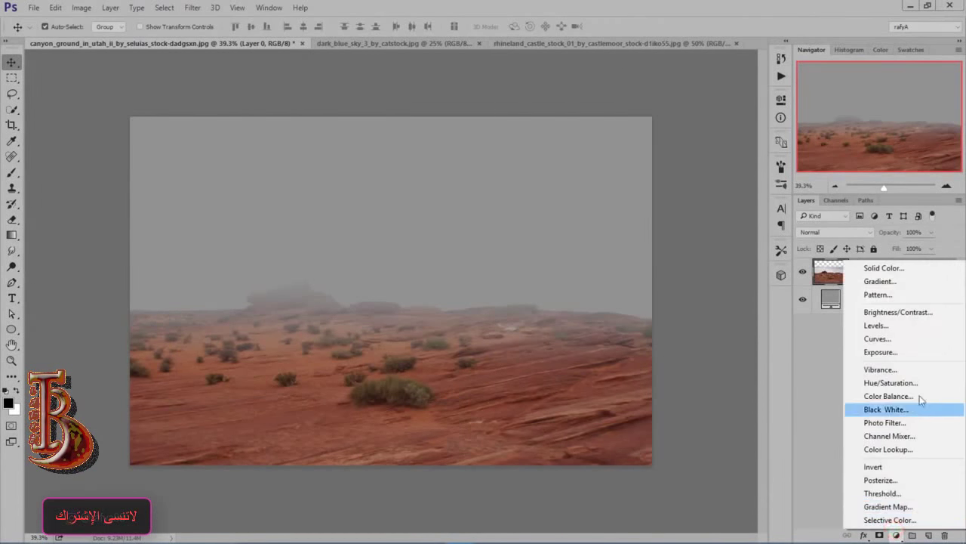
pyautogui.click(927, 388)
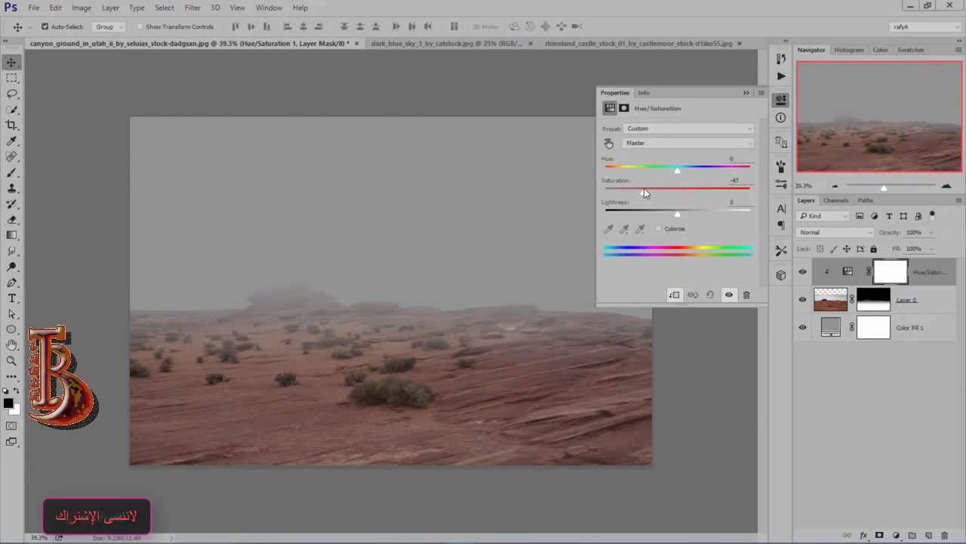
pyautogui.click(746, 91)
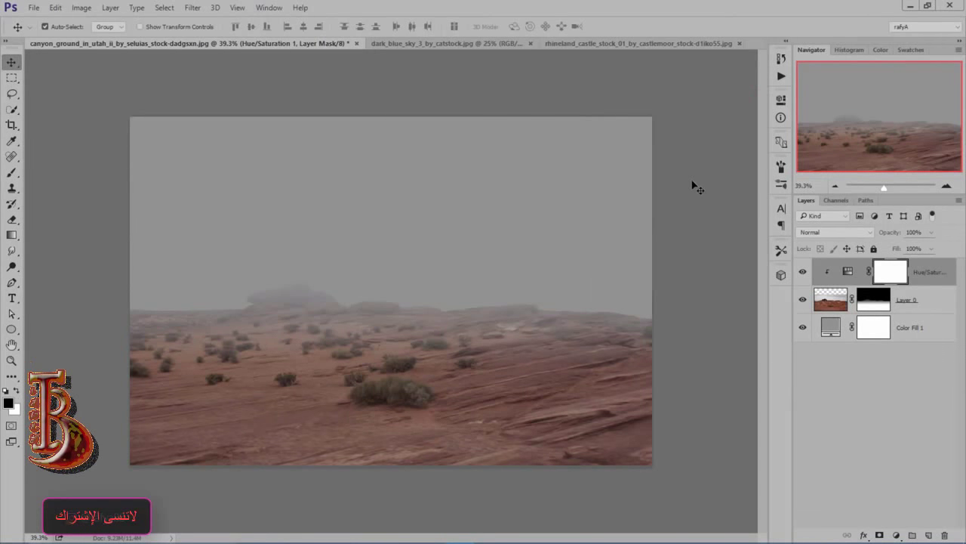
# Bring the dark blue sky image into the canyon document and place its layer between the ground and the color fill
pyautogui.click(397, 42)
pyautogui.moveTo(419, 177); pyautogui.dragTo(332, 175)
pyautogui.moveTo(916, 273); pyautogui.dragTo(926, 332)
pyautogui.moveTo(391, 216); pyautogui.dragTo(421, 144)
# Scale the sky layer to about 59.3% width and 72.4% height, positioned over the left part of the scene behind the ground
pyautogui.hotkey('ctrl', 't')
pyautogui.moveTo(95, 83); pyautogui.dragTo(198, 157)
pyautogui.moveTo(250, 215)
pyautogui.mouseDown()
pyautogui.moveTo(246, 209)
pyautogui.moveTo(246, 221)
pyautogui.mouseUp()
pyautogui.scroll(3, 344, 369)
pyautogui.moveTo(328, 391); pyautogui.dragTo(327, 448)
pyautogui.moveTo(350, 404); pyautogui.dragTo(352, 377)
pyautogui.click(525, 27)
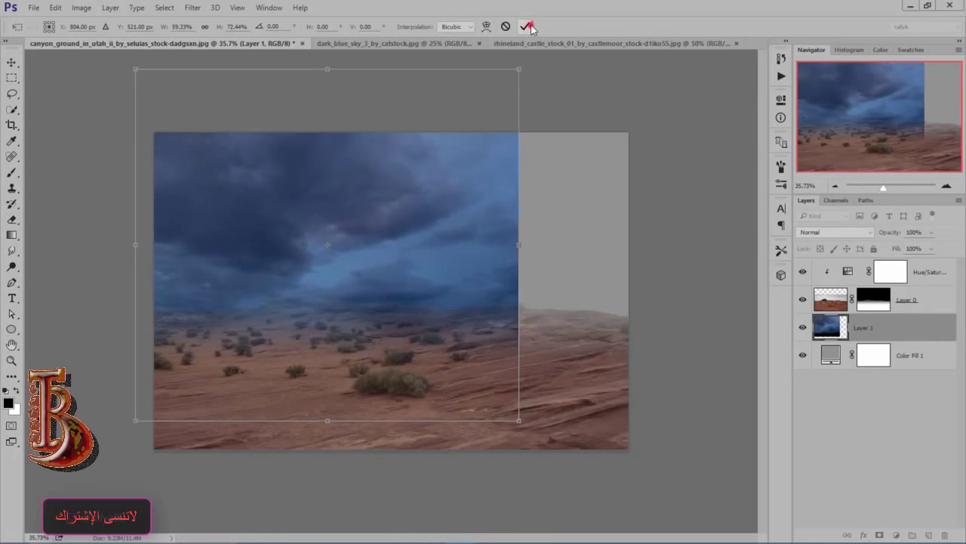
# Duplicate the sky layer, flip the copy horizontally and move it to cover the empty right side of the sky
pyautogui.moveTo(911, 327); pyautogui.dragTo(928, 534)
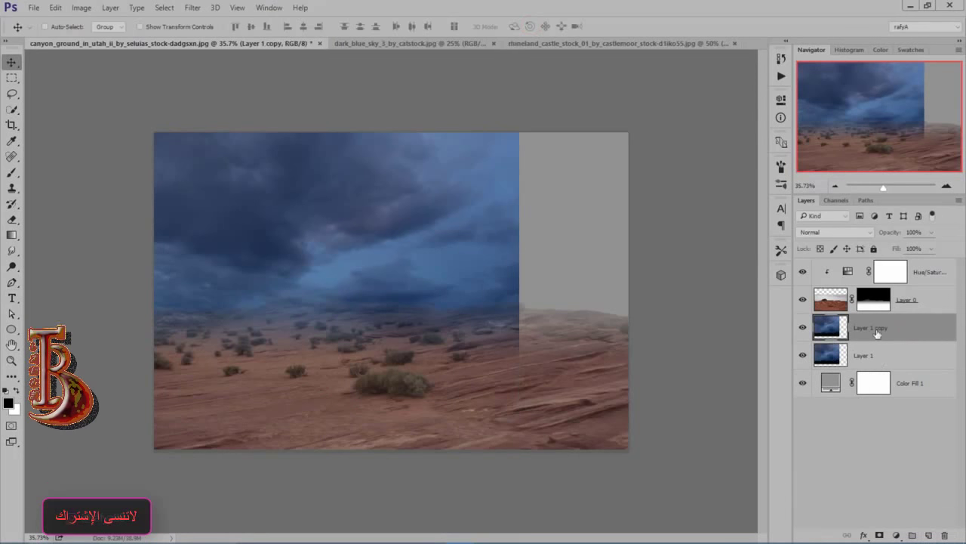
pyautogui.hotkey('ctrl', 't')
pyautogui.rightClick(421, 216)
pyautogui.click(478, 393)
pyautogui.moveTo(377, 280); pyautogui.dragTo(556, 283)
pyautogui.click(525, 26)
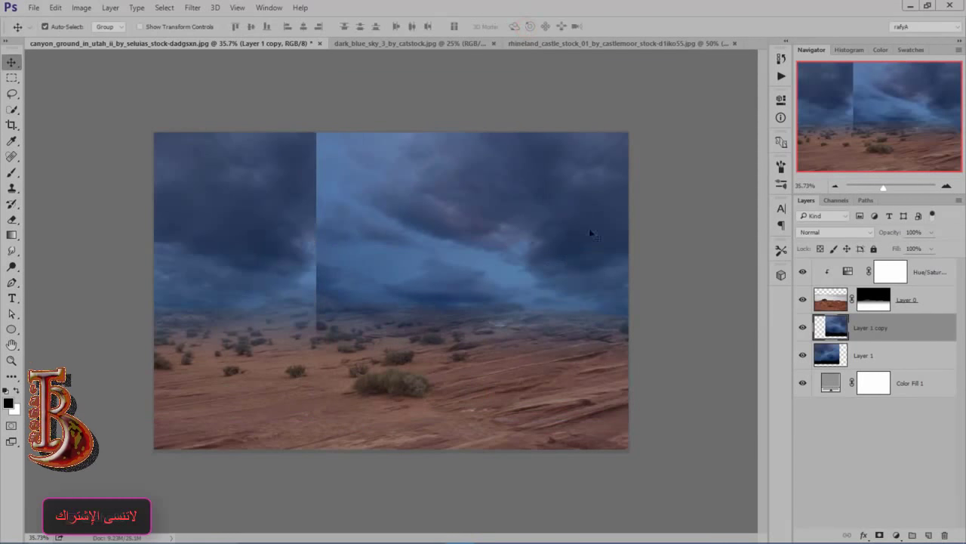
# Add a mask to the flipped sky copy and blend its visible seam with a soft black 291 px brush
pyautogui.click(911, 330)
pyautogui.click(879, 534)
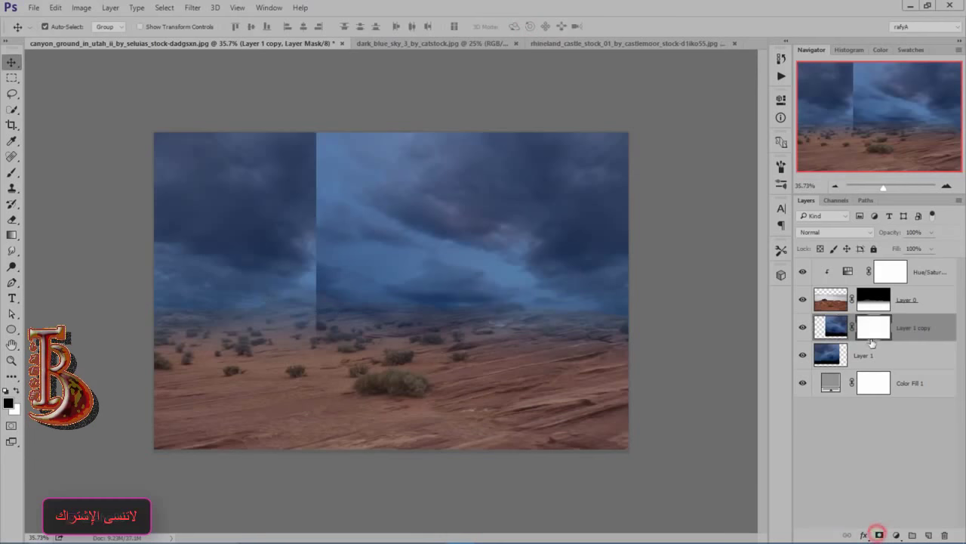
pyautogui.press('b')
pyautogui.rightClick(319, 266)
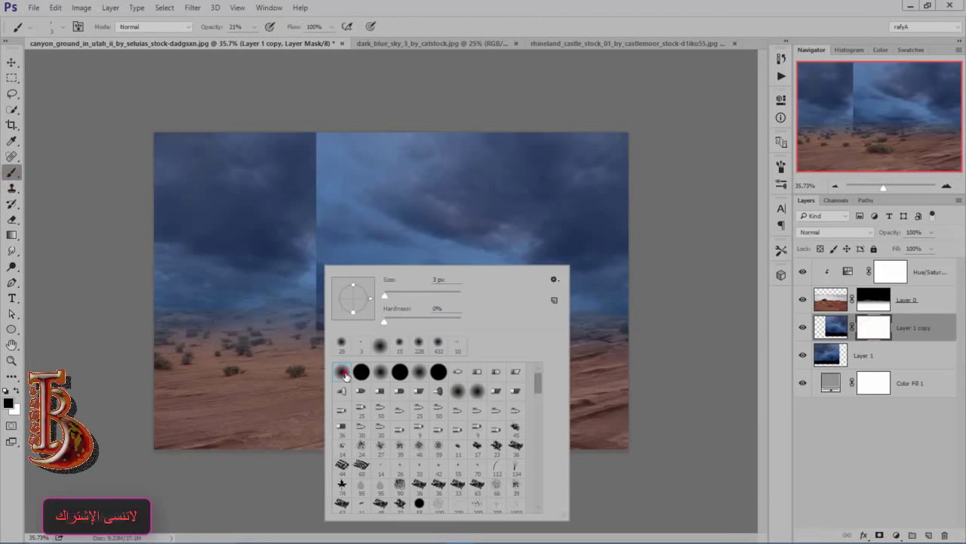
pyautogui.moveTo(432, 297); pyautogui.dragTo(446, 297)
pyautogui.click(212, 28)
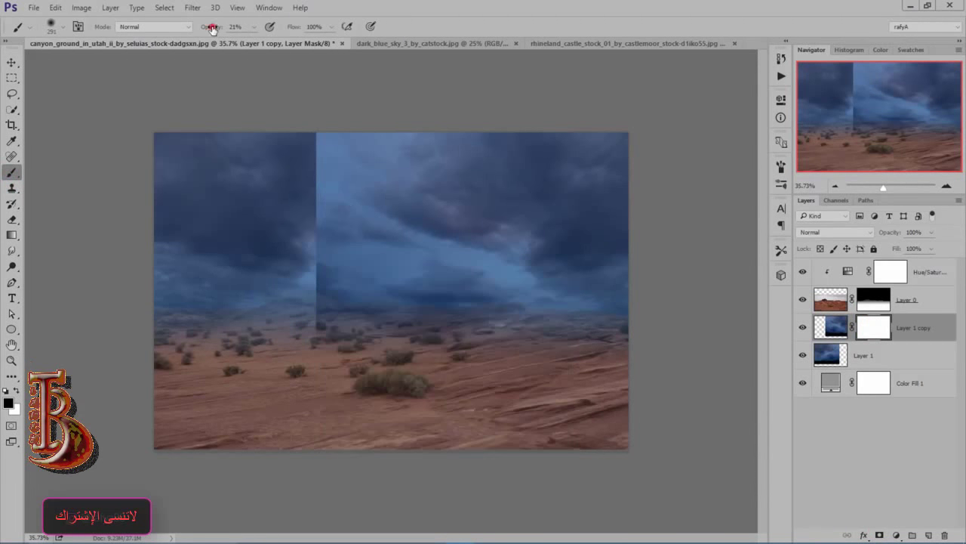
pyautogui.click(5, 391)
pyautogui.click(16, 390)
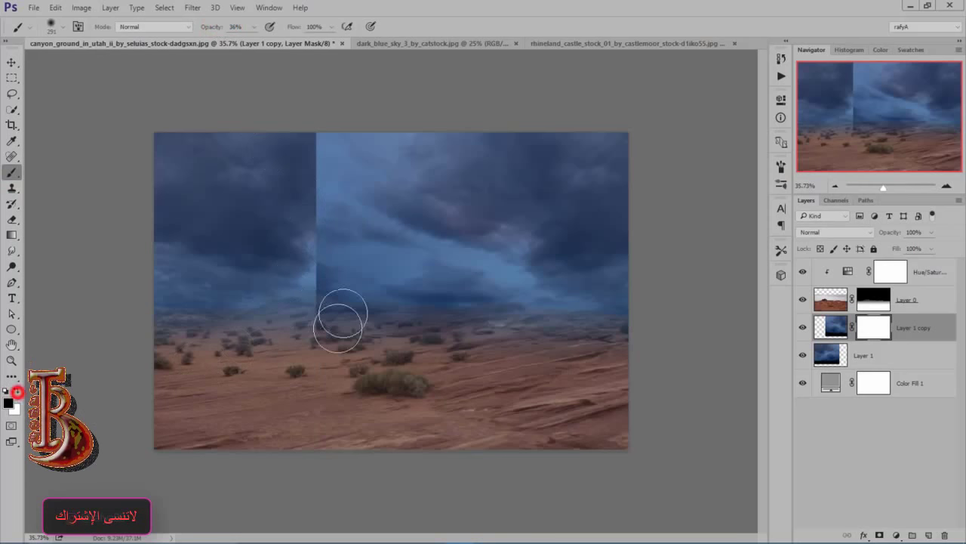
pyautogui.moveTo(323, 127); pyautogui.dragTo(306, 253)
pyautogui.moveTo(367, 140)
pyautogui.mouseDown()
pyautogui.moveTo(382, 134)
pyautogui.moveTo(300, 209)
pyautogui.moveTo(297, 284)
pyautogui.mouseUp()
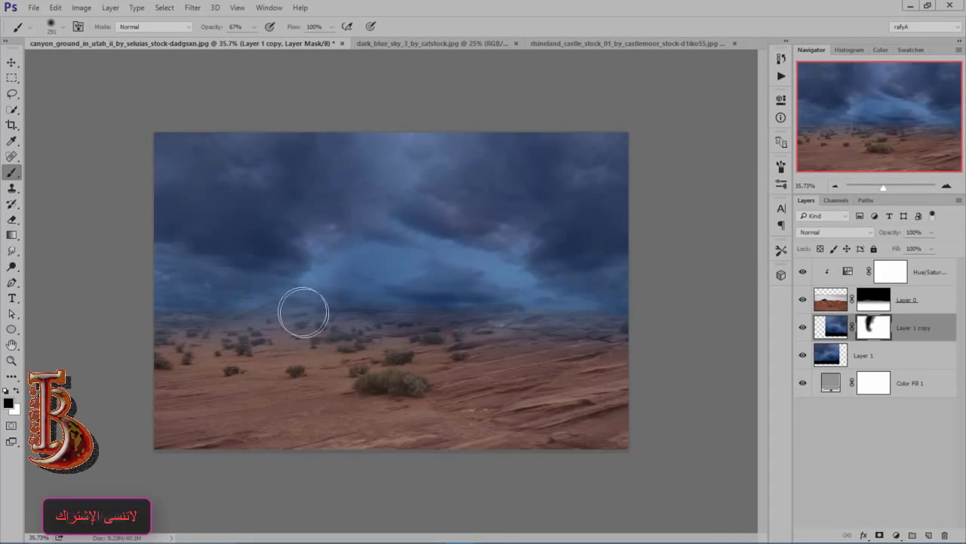
pyautogui.moveTo(379, 357)
pyautogui.mouseDown()
pyautogui.moveTo(267, 330)
pyautogui.moveTo(452, 351)
pyautogui.mouseUp()
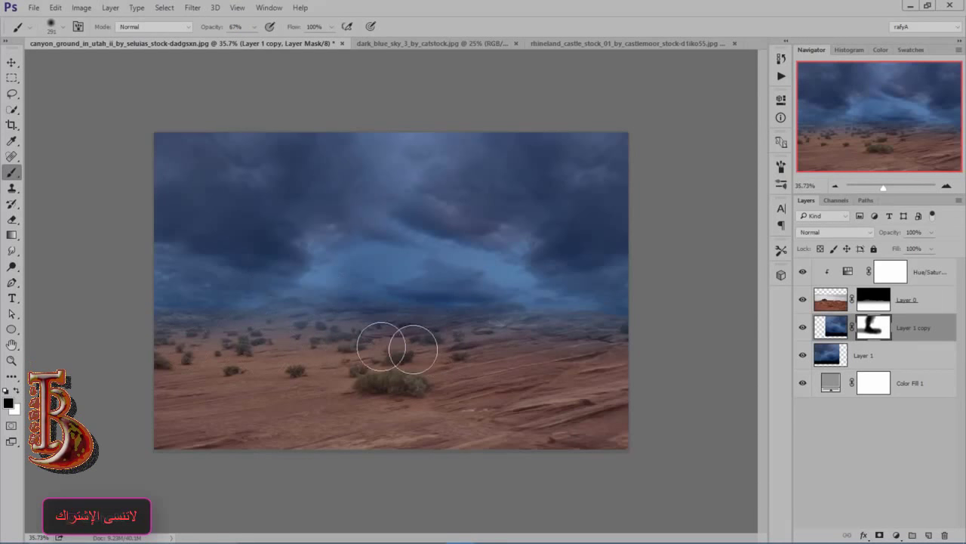
# Merge the sky copy down into the original sky layer and rename the merged layer "clouds"
pyautogui.rightClick(928, 328)
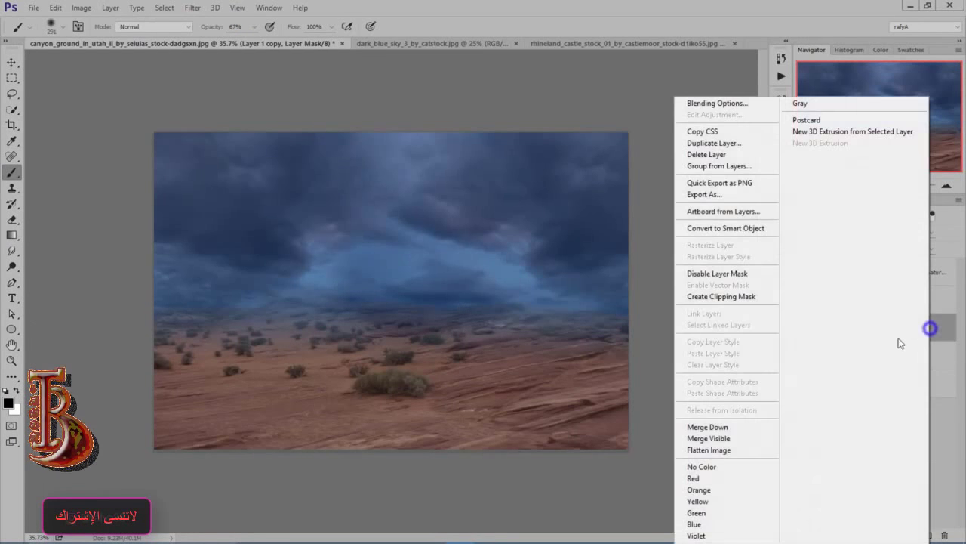
pyautogui.click(747, 425)
pyautogui.doubleClick(868, 329)
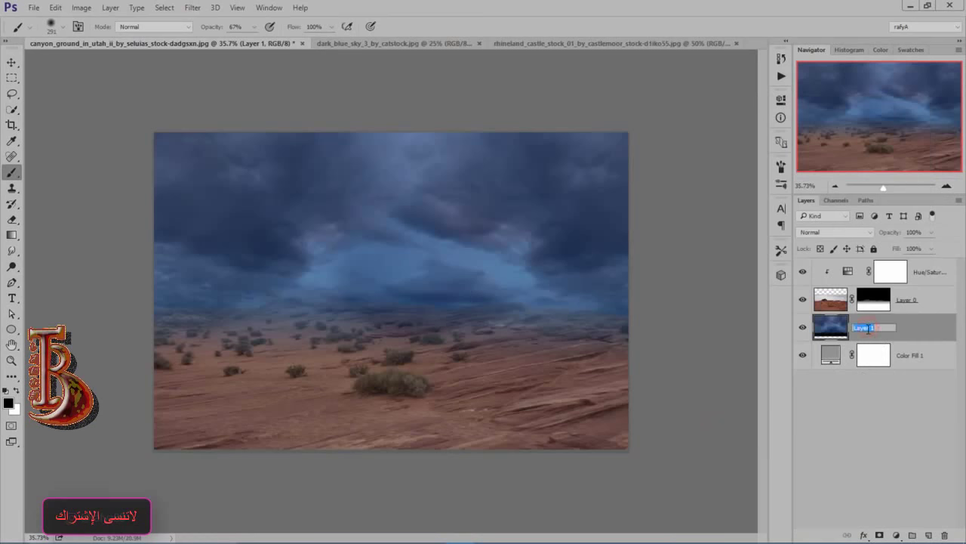
pyautogui.write('clouds')
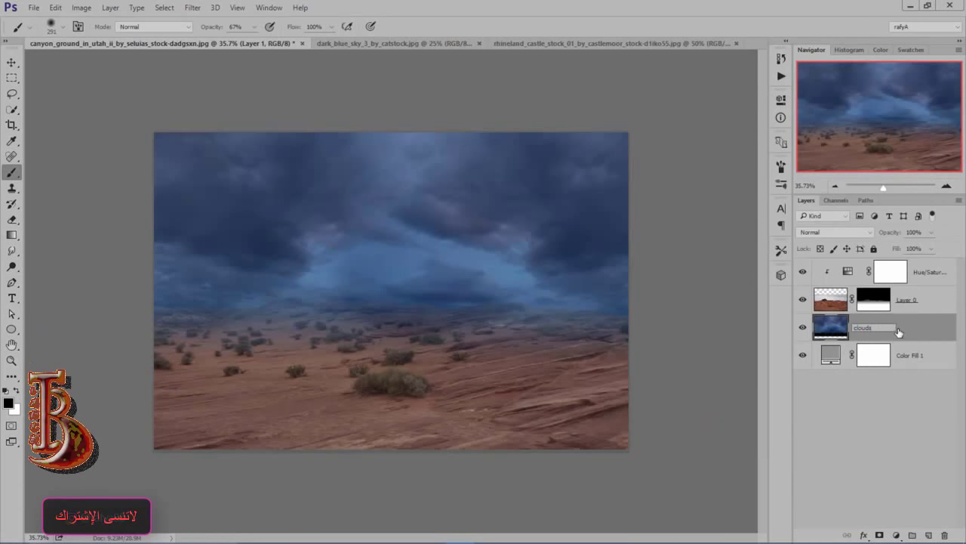
# Add a Hue/Saturation adjustment clipped to the clouds layer with Saturation at -41
pyautogui.click(896, 534)
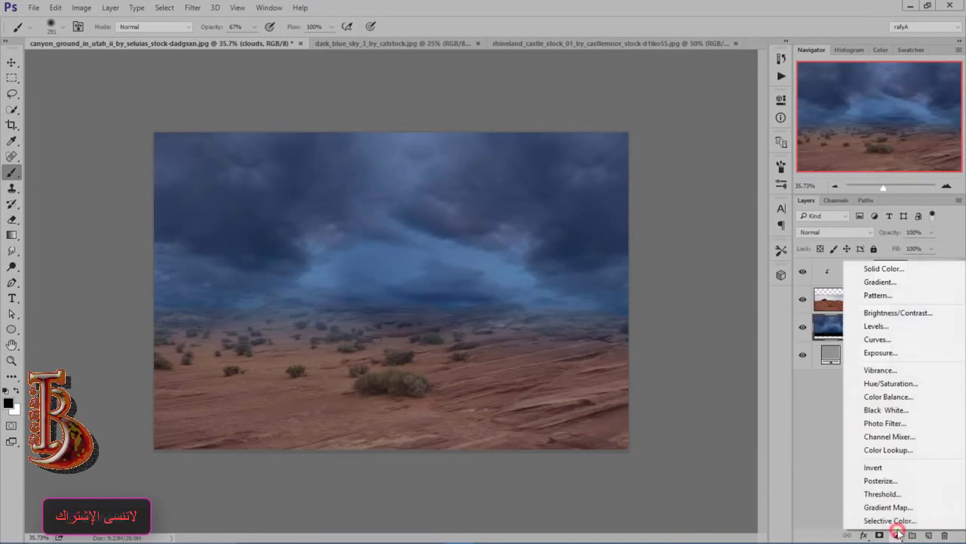
pyautogui.click(920, 387)
pyautogui.moveTo(677, 192); pyautogui.dragTo(651, 191)
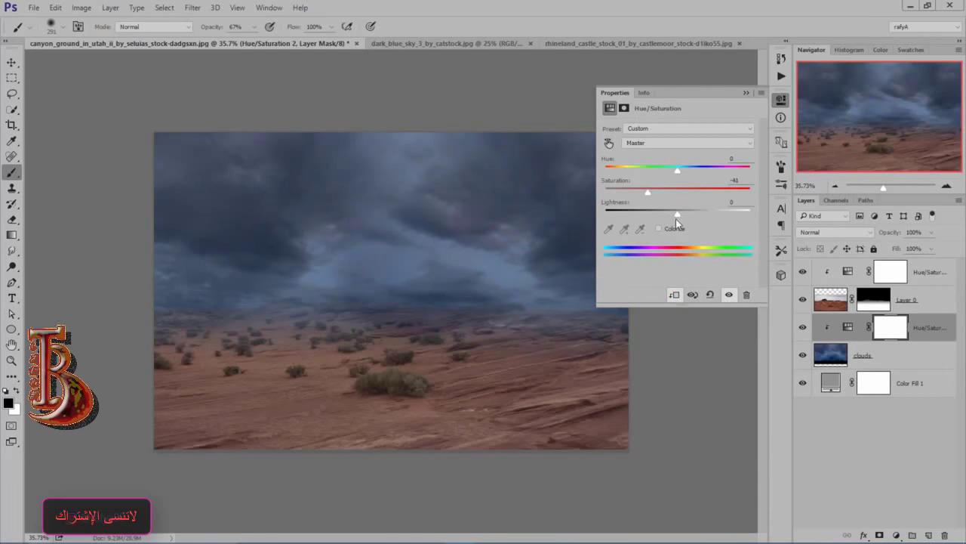
pyautogui.click(744, 96)
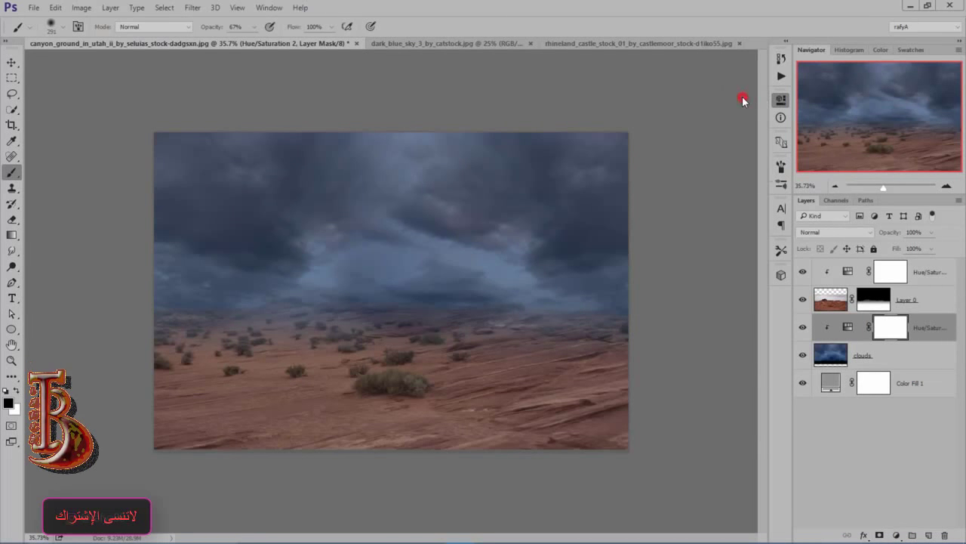
# Add a mask to the clouds layer, hide Layer 0 and fade out the dark treeline with an upward black-to-transparent gradient
pyautogui.click(889, 353)
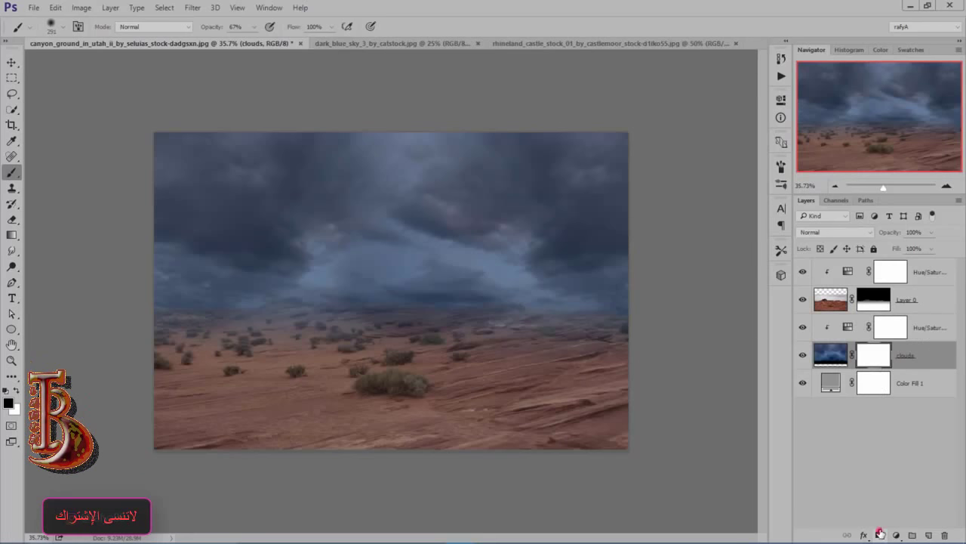
pyautogui.click(801, 301)
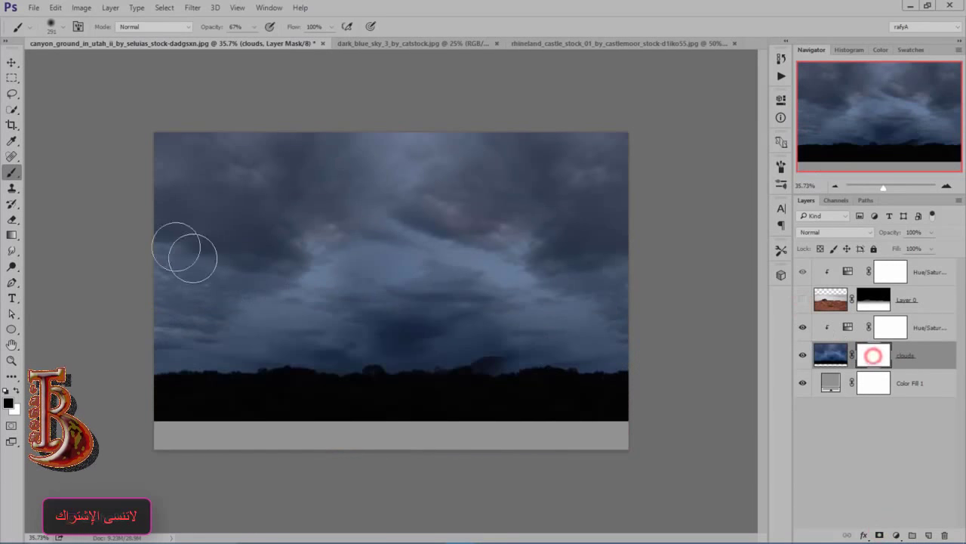
pyautogui.press('g')
pyautogui.click(17, 390)
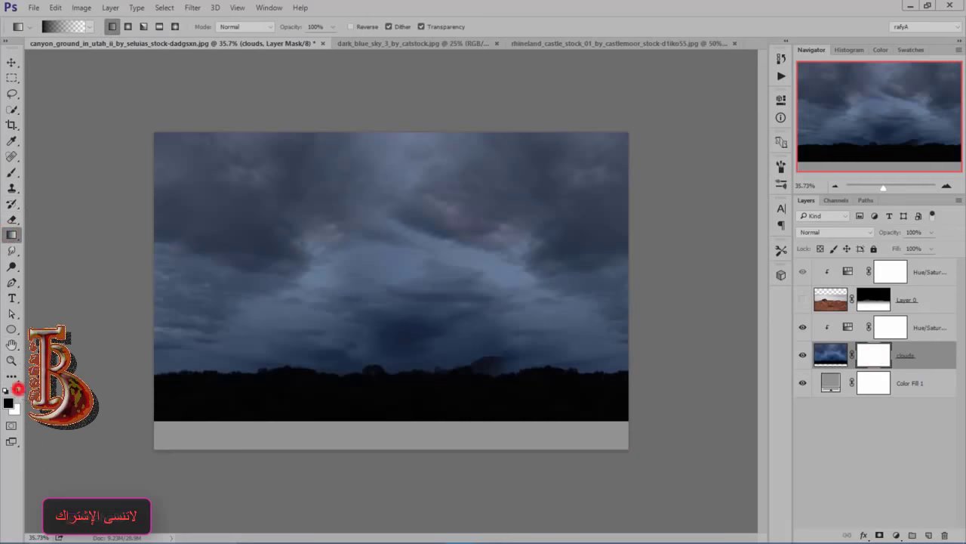
pyautogui.moveTo(392, 436); pyautogui.dragTo(394, 366)
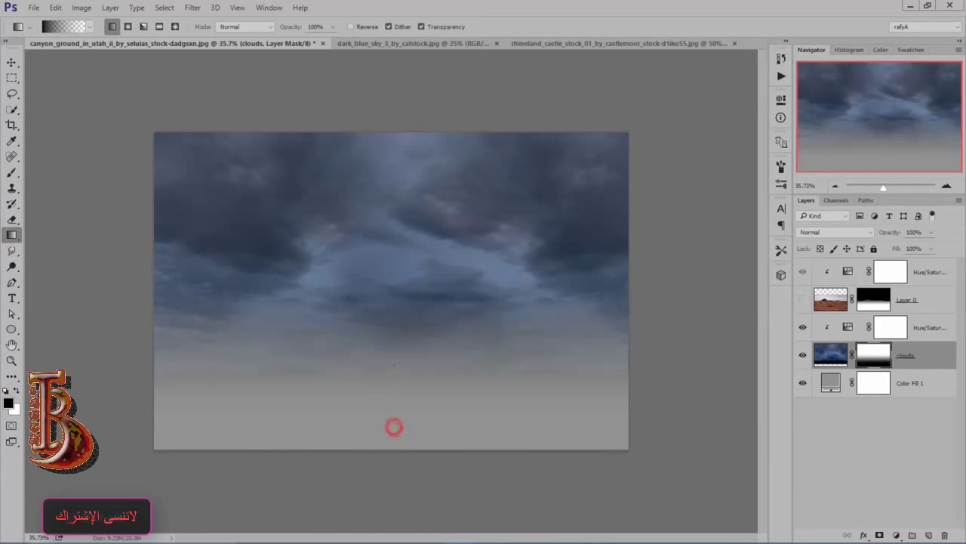
# Extend the clouds mask fade higher with an upward black-to-transparent gradient, show Layer 0 again and shift the clouds slightly up
pyautogui.moveTo(405, 279); pyautogui.dragTo(406, 278)
pyautogui.moveTo(420, 381); pyautogui.dragTo(425, 229)
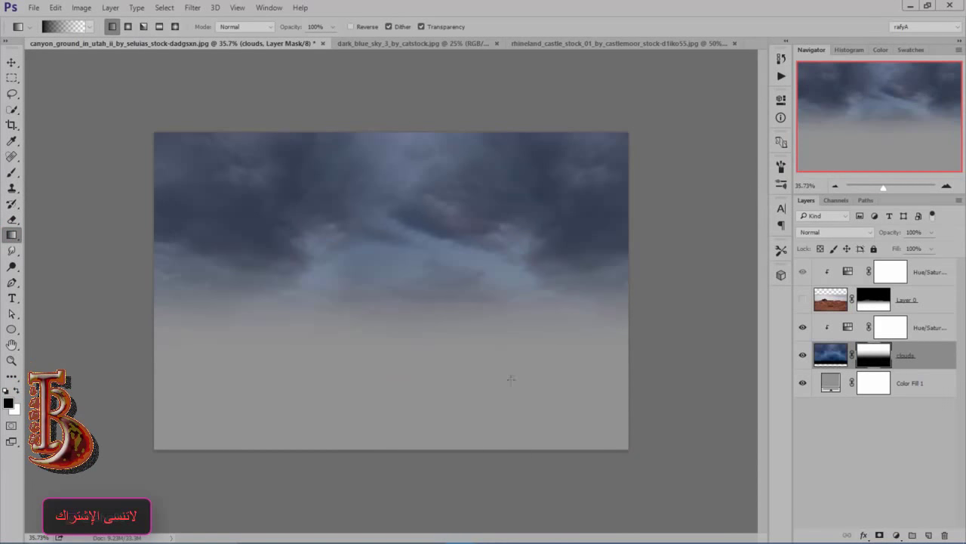
pyautogui.click(802, 299)
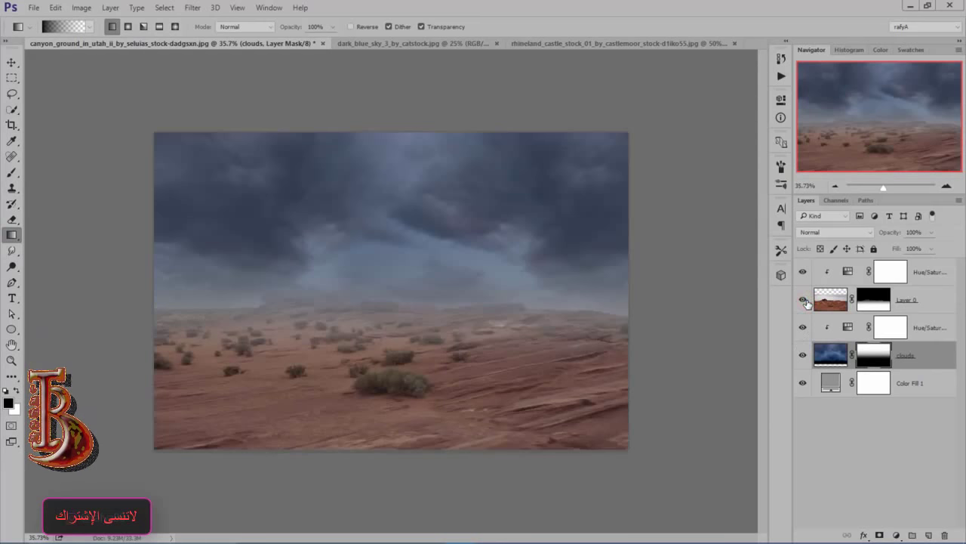
pyautogui.press('v')
pyautogui.moveTo(352, 181); pyautogui.dragTo(352, 168)
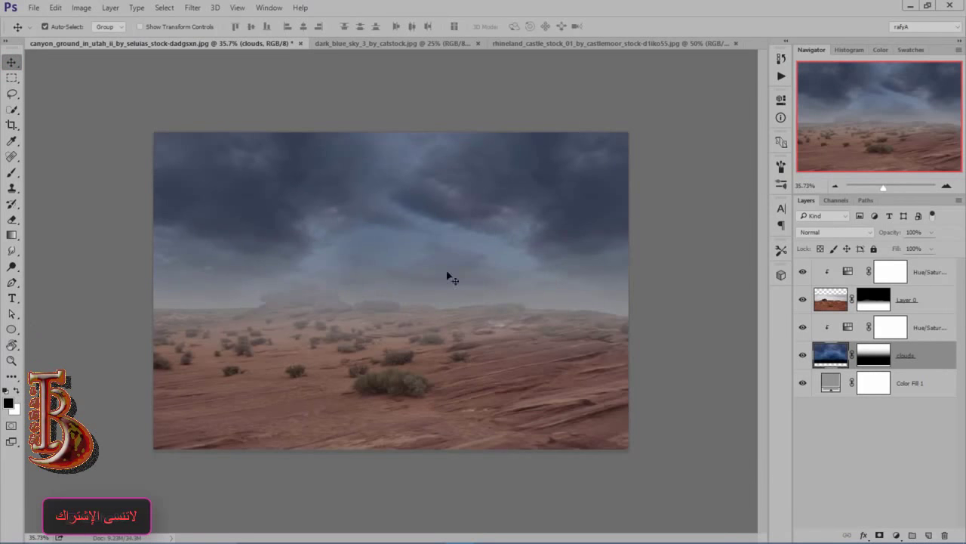
# Apply a Radial Blur to the clouds layer using the Zoom method at Good quality
pyautogui.click(194, 7)
pyautogui.moveTo(319, 142)
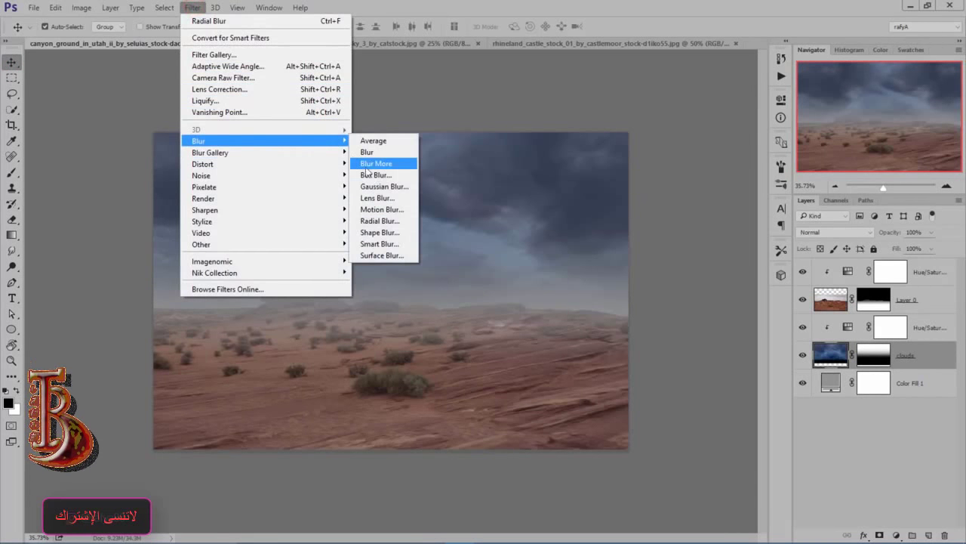
pyautogui.click(389, 220)
pyautogui.click(421, 207)
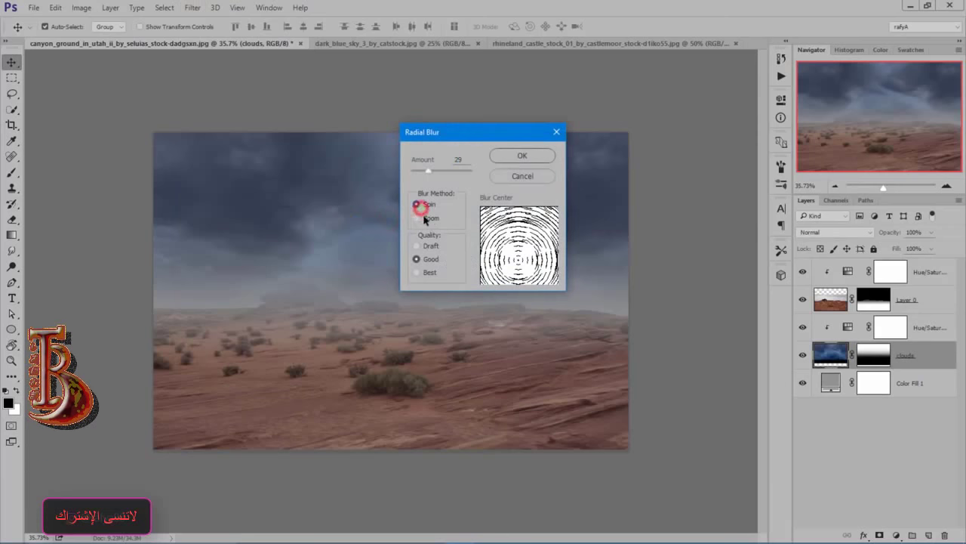
pyautogui.click(422, 219)
pyautogui.click(424, 261)
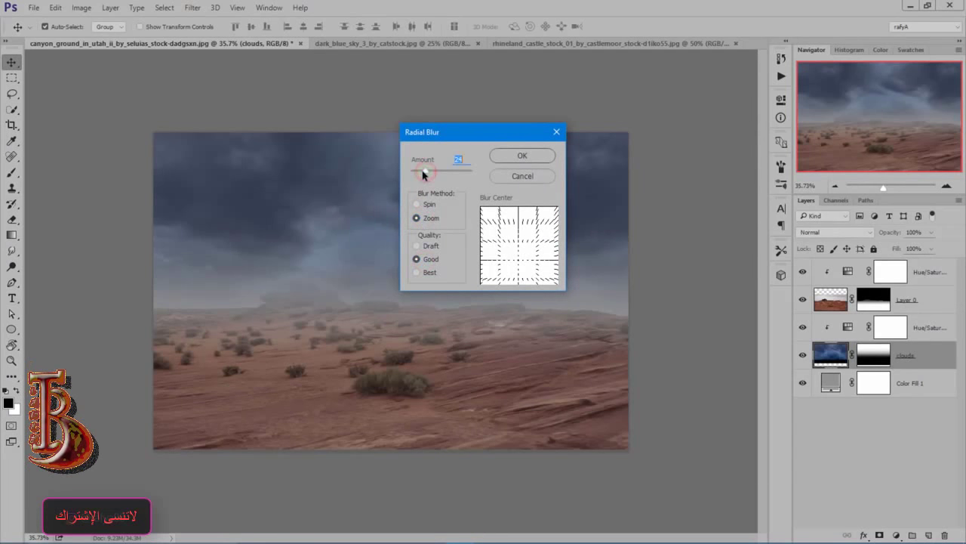
pyautogui.click(511, 157)
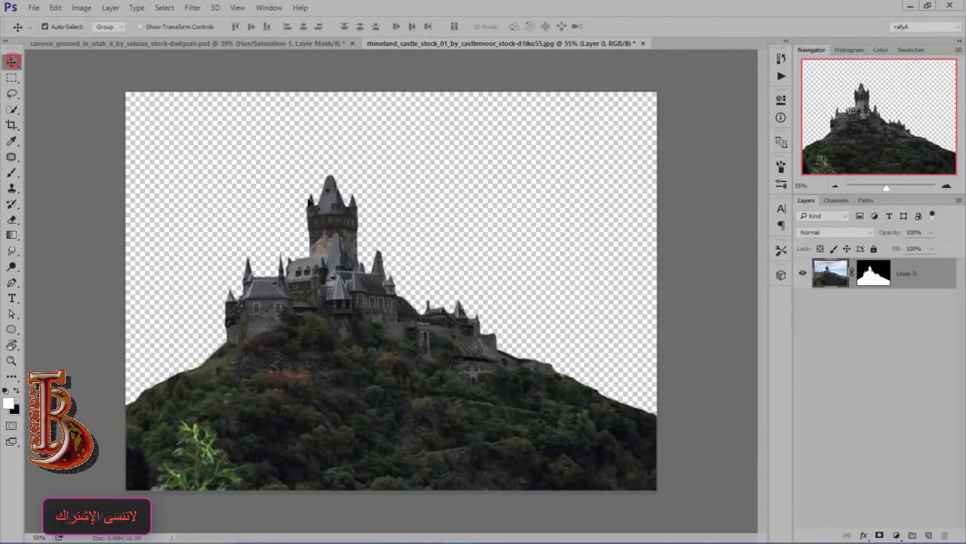
# Bring the masked castle hill into the canyon document and flip it horizontally
pyautogui.moveTo(314, 201); pyautogui.dragTo(415, 264)
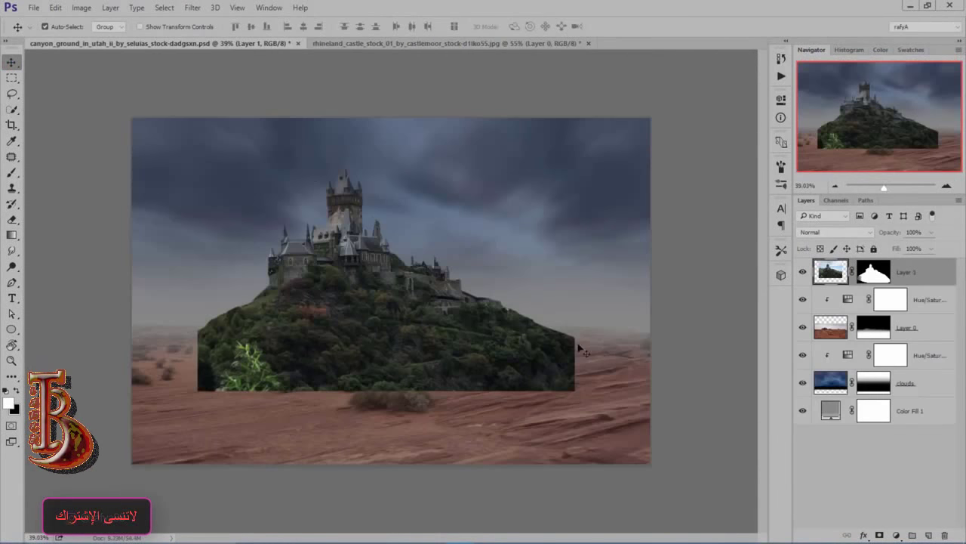
pyautogui.hotkey('ctrl', 't')
pyautogui.rightClick(423, 255)
pyautogui.click(491, 431)
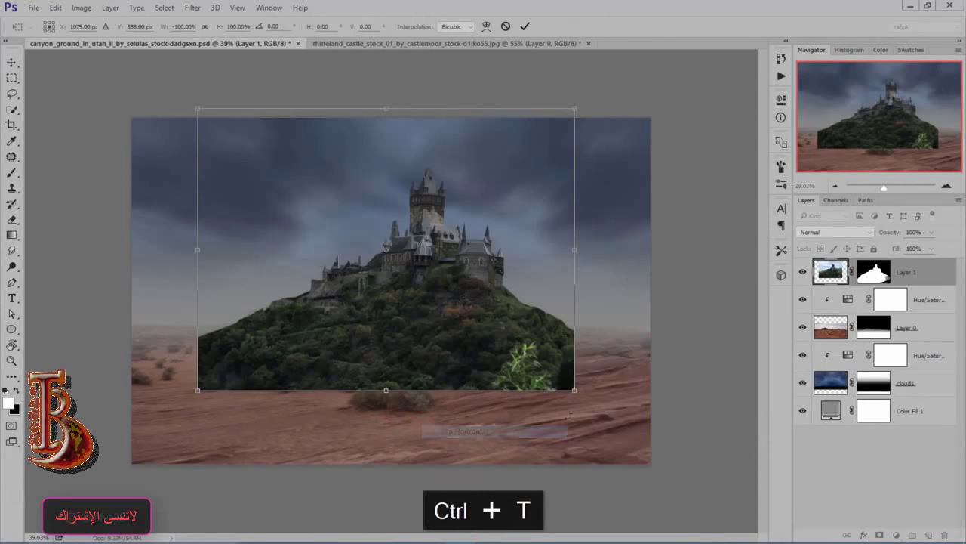
# Scale the flipped castle to about 57% and place it on the horizon right of centre
pyautogui.moveTo(575, 388); pyautogui.dragTo(496, 303)
pyautogui.moveTo(430, 296); pyautogui.dragTo(495, 307)
pyautogui.moveTo(550, 335); pyautogui.dragTo(561, 343)
pyautogui.moveTo(528, 312); pyautogui.dragTo(537, 303)
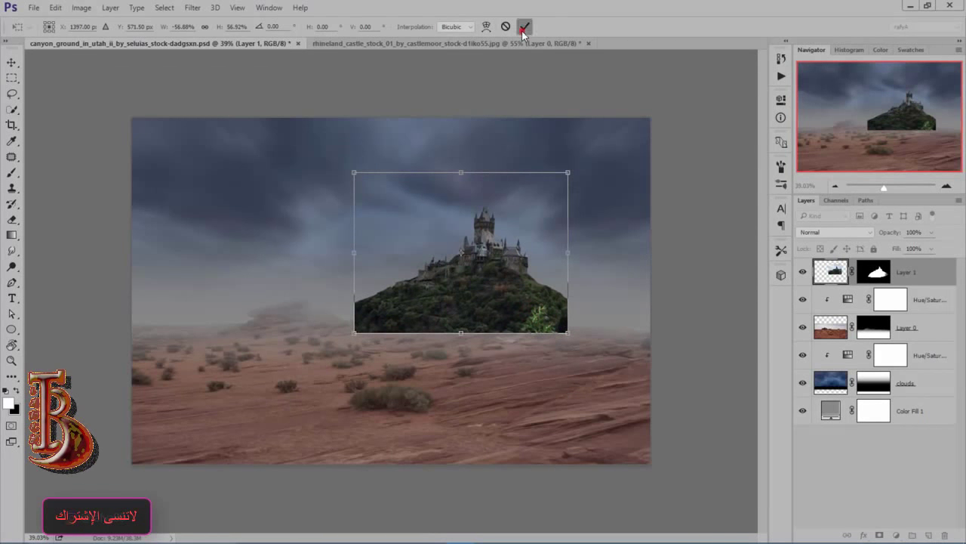
pyautogui.click(523, 31)
# Paint the castle layer's mask with a soft black brush at 23% opacity to fade the hill's base into the fog
pyautogui.scroll(1, 531, 234)
pyautogui.click(867, 268)
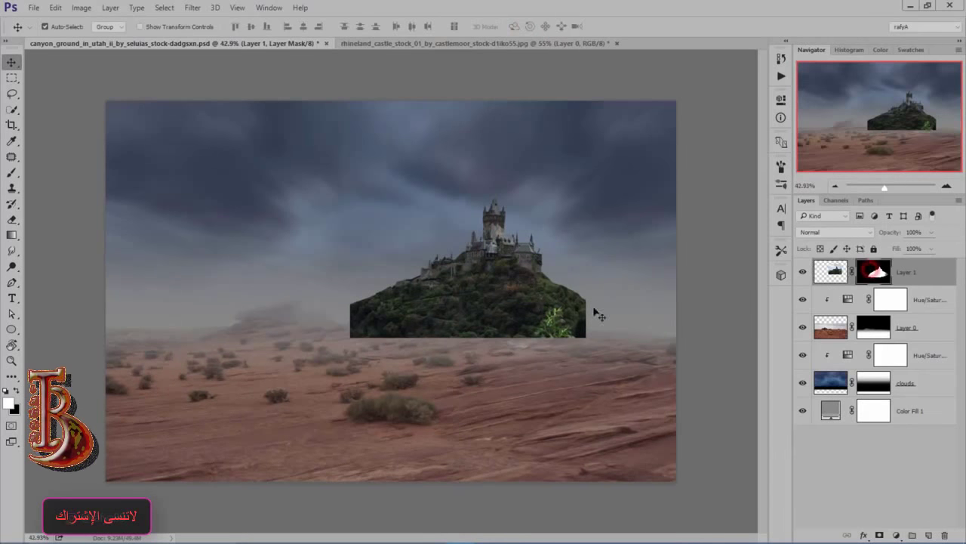
pyautogui.click(16, 390)
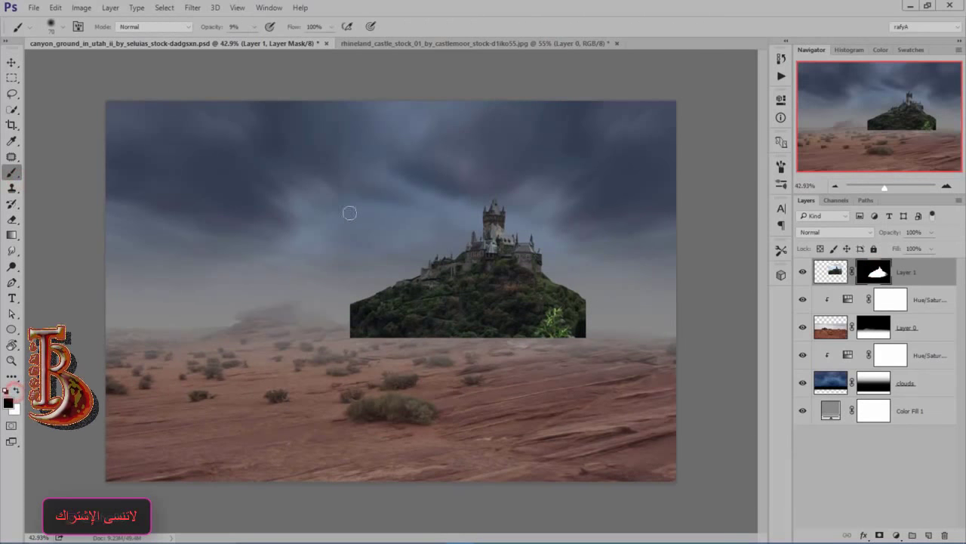
pyautogui.click(230, 27)
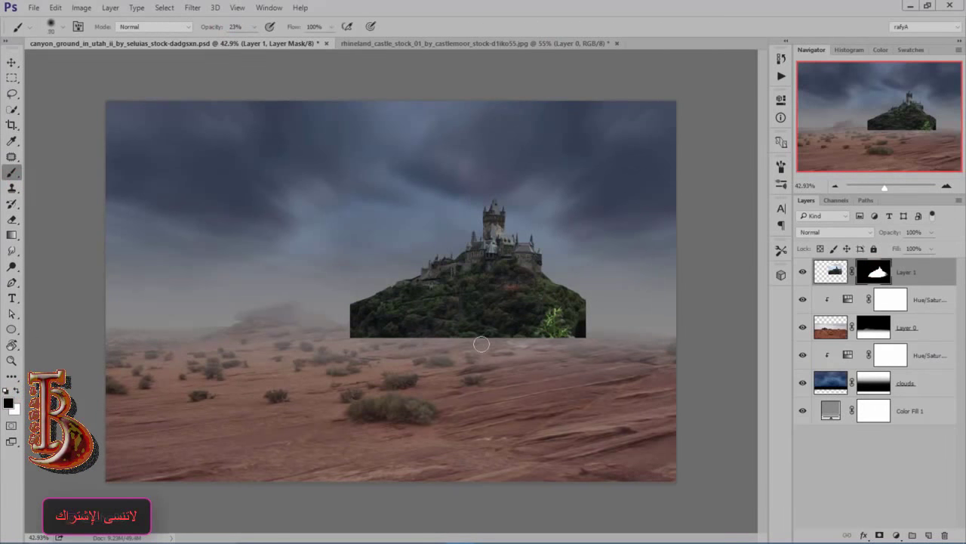
pyautogui.moveTo(471, 353)
pyautogui.mouseDown()
pyautogui.moveTo(419, 356)
pyautogui.moveTo(514, 357)
pyautogui.moveTo(349, 352)
pyautogui.moveTo(553, 343)
pyautogui.moveTo(601, 336)
pyautogui.moveTo(497, 349)
pyautogui.moveTo(619, 325)
pyautogui.moveTo(421, 335)
pyautogui.moveTo(323, 320)
pyautogui.moveTo(341, 314)
pyautogui.moveTo(403, 333)
pyautogui.moveTo(349, 307)
pyautogui.moveTo(391, 338)
pyautogui.moveTo(317, 314)
pyautogui.moveTo(452, 333)
pyautogui.moveTo(362, 330)
pyautogui.moveTo(329, 318)
pyautogui.mouseUp()
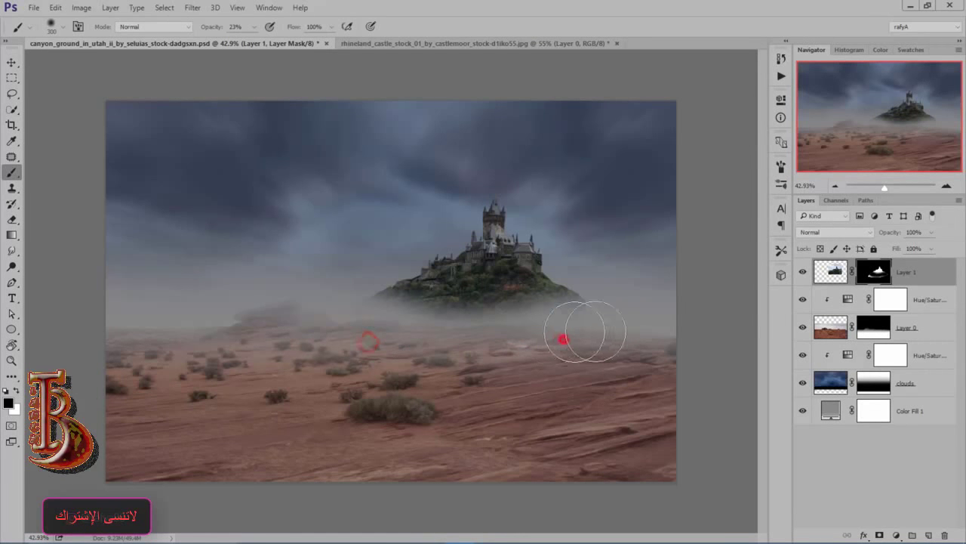
pyautogui.moveTo(607, 322)
pyautogui.mouseDown()
pyautogui.moveTo(498, 335)
pyautogui.moveTo(453, 323)
pyautogui.mouseUp()
pyautogui.moveTo(435, 315)
pyautogui.mouseDown()
pyautogui.moveTo(506, 314)
pyautogui.moveTo(436, 317)
pyautogui.mouseUp()
pyautogui.moveTo(546, 315); pyautogui.dragTo(594, 317)
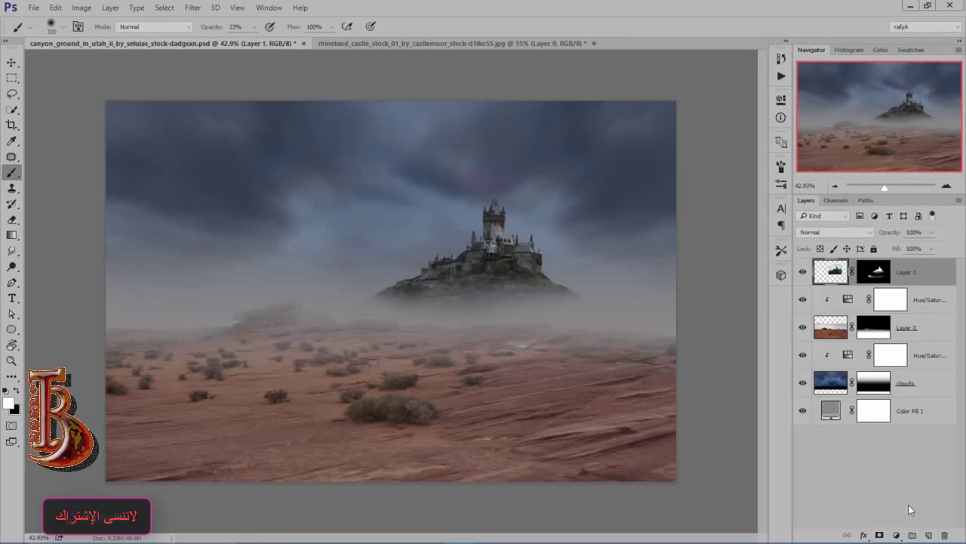
# Add a Levels adjustment clipped to the castle layer with output levels of 19 and 227
pyautogui.click(896, 534)
pyautogui.click(915, 324)
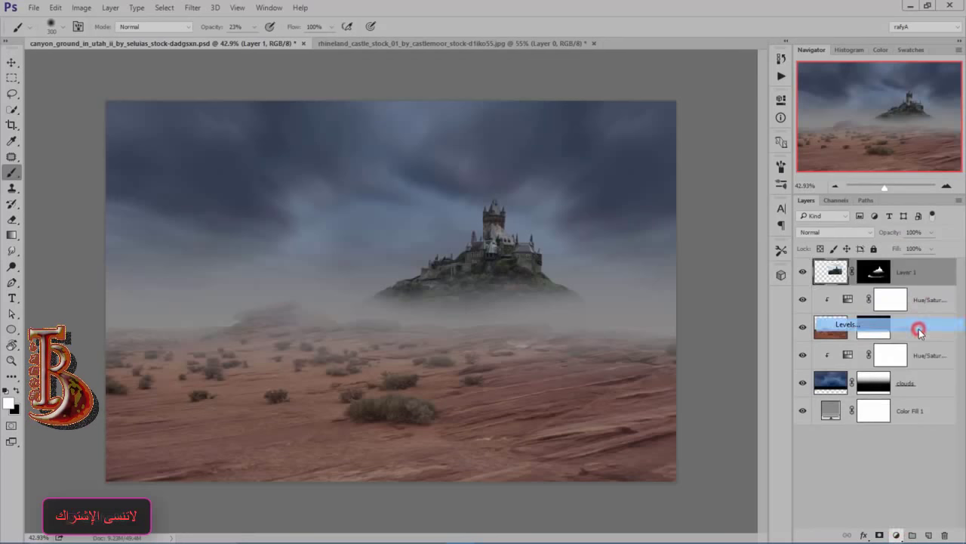
pyautogui.click(677, 293)
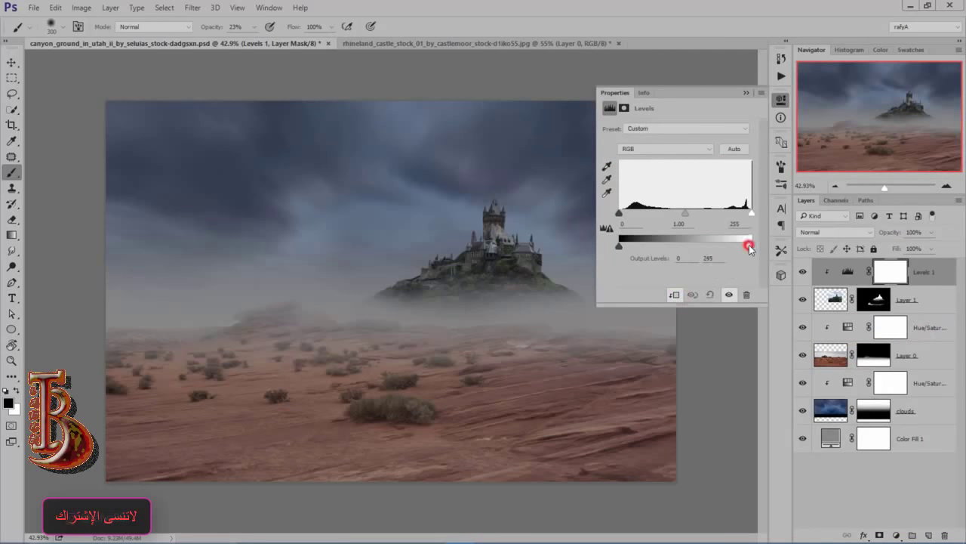
pyautogui.moveTo(731, 245); pyautogui.dragTo(738, 246)
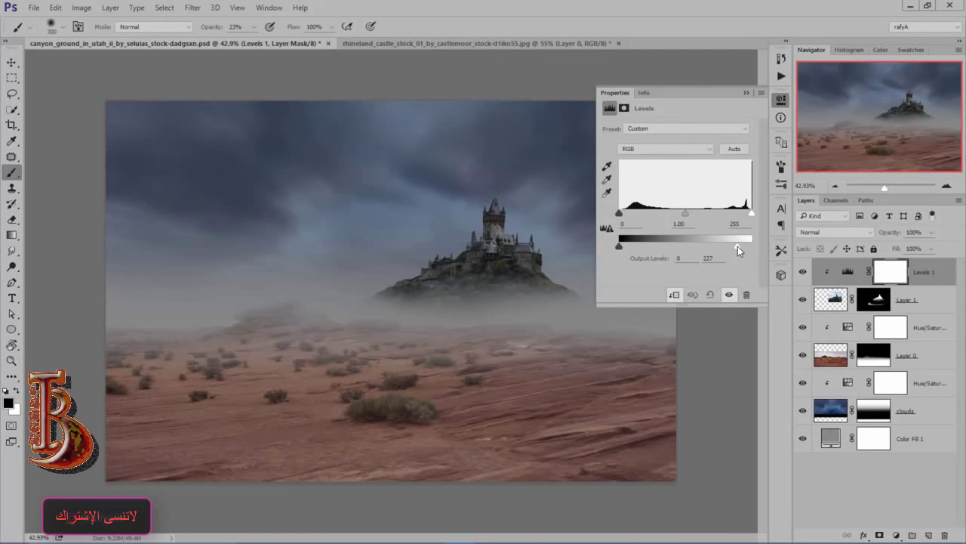
pyautogui.moveTo(619, 246); pyautogui.dragTo(631, 249)
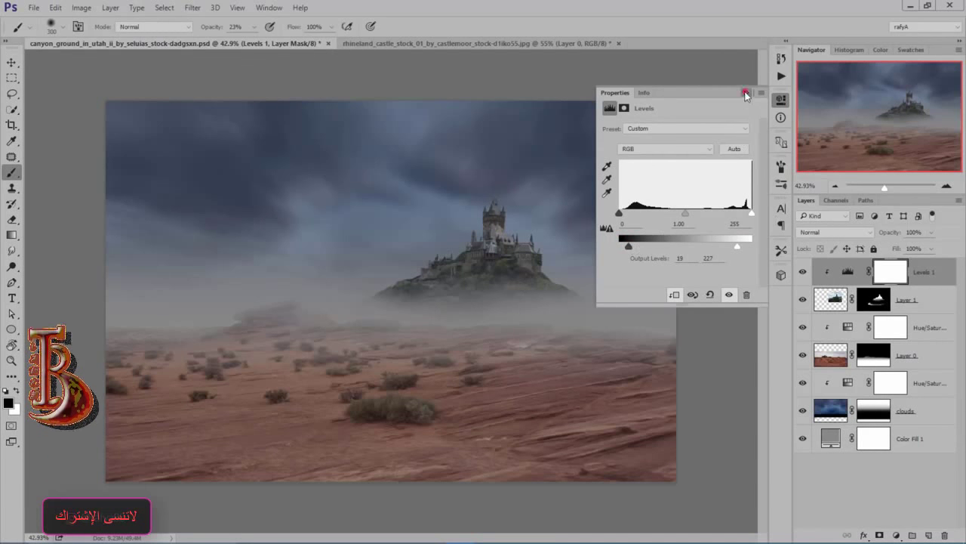
pyautogui.click(746, 93)
# Rename Layer 1 as "castle" and lower its opacity to 74%
pyautogui.doubleClick(906, 299)
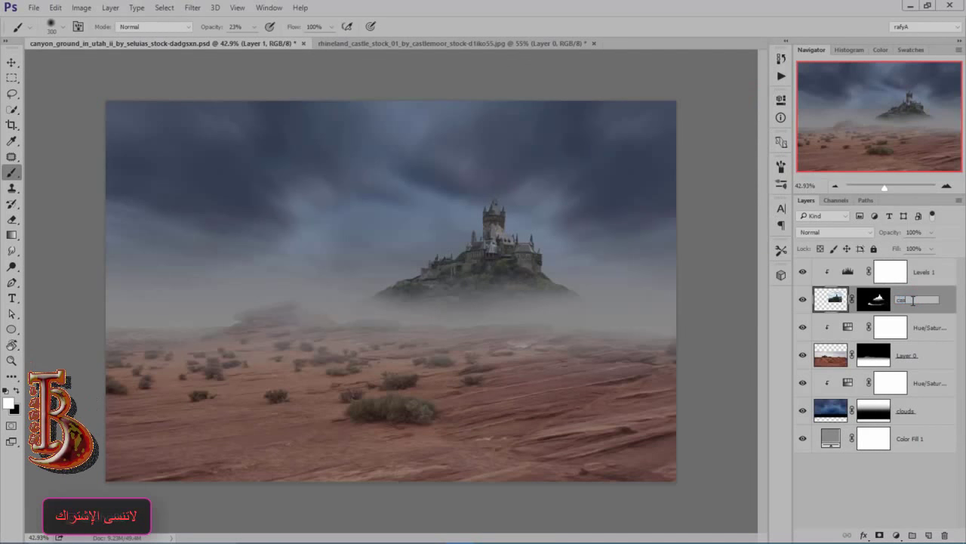
pyautogui.write('castle')
pyautogui.click(950, 304)
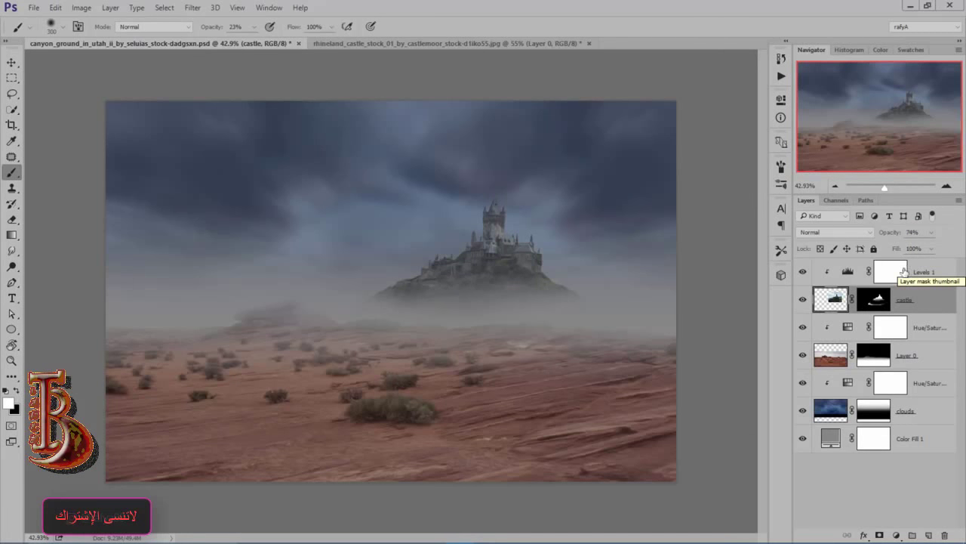
# Change the Color Fill 1 background to the muted blue #5c6a7b
pyautogui.click(802, 437)
pyautogui.click(802, 438)
pyautogui.doubleClick(831, 438)
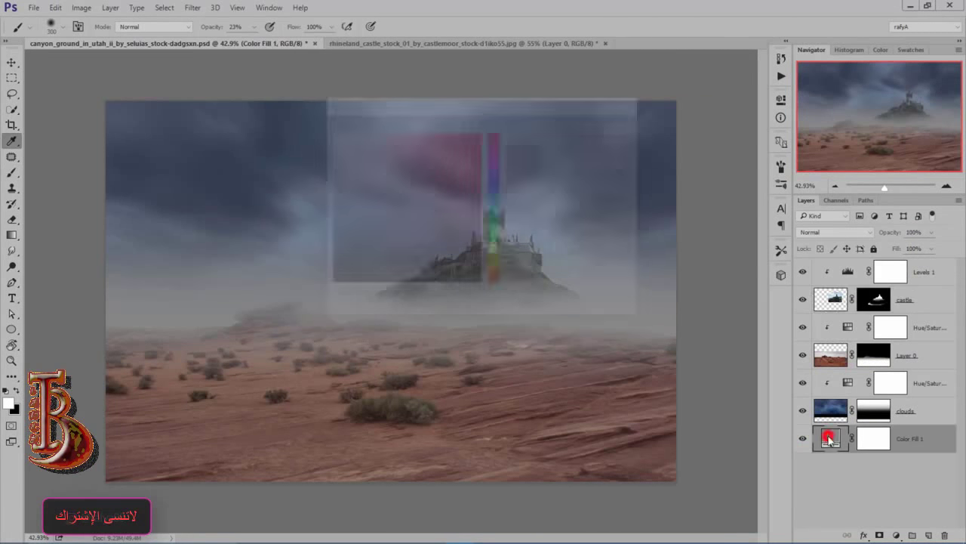
pyautogui.moveTo(444, 105); pyautogui.dragTo(673, 203)
pyautogui.click(408, 215)
pyautogui.click(642, 316)
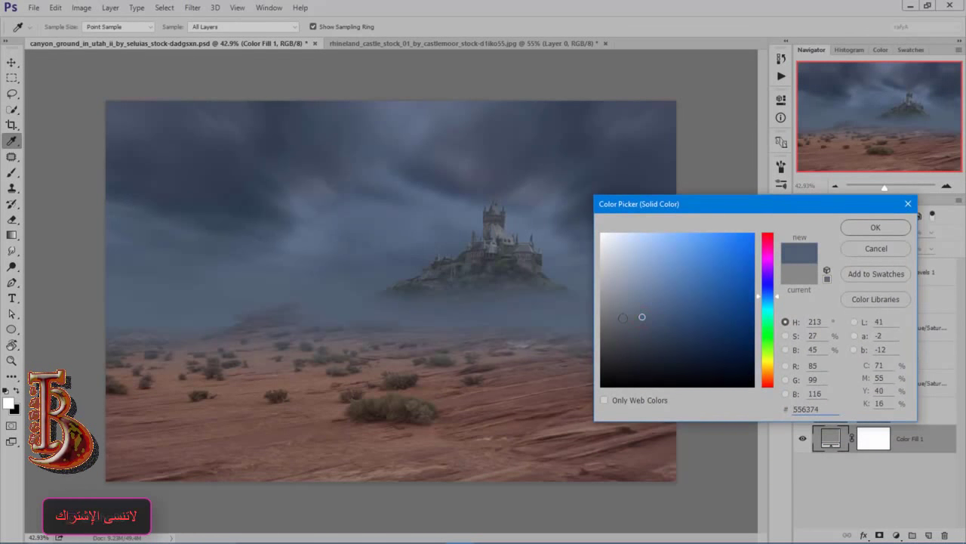
pyautogui.click(640, 313)
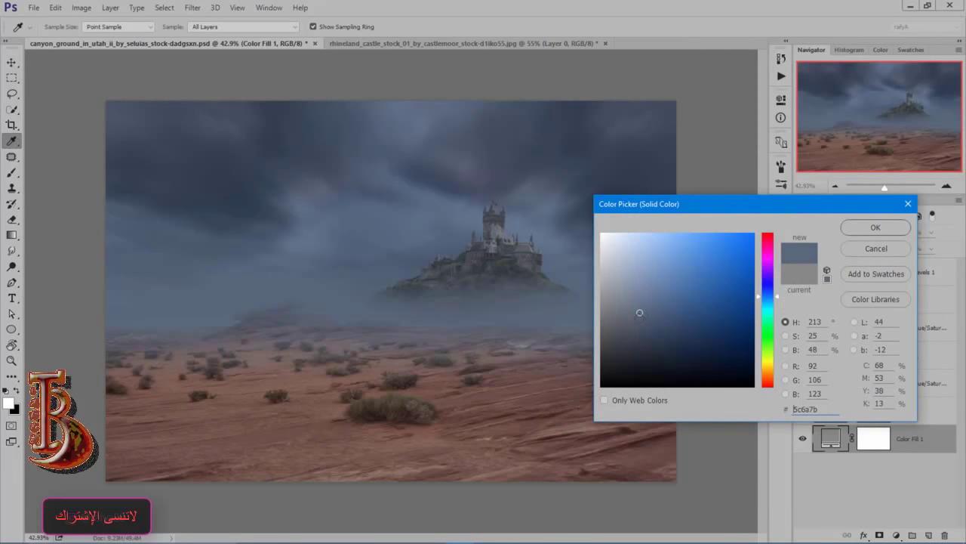
pyautogui.click(875, 227)
pyautogui.press('b')
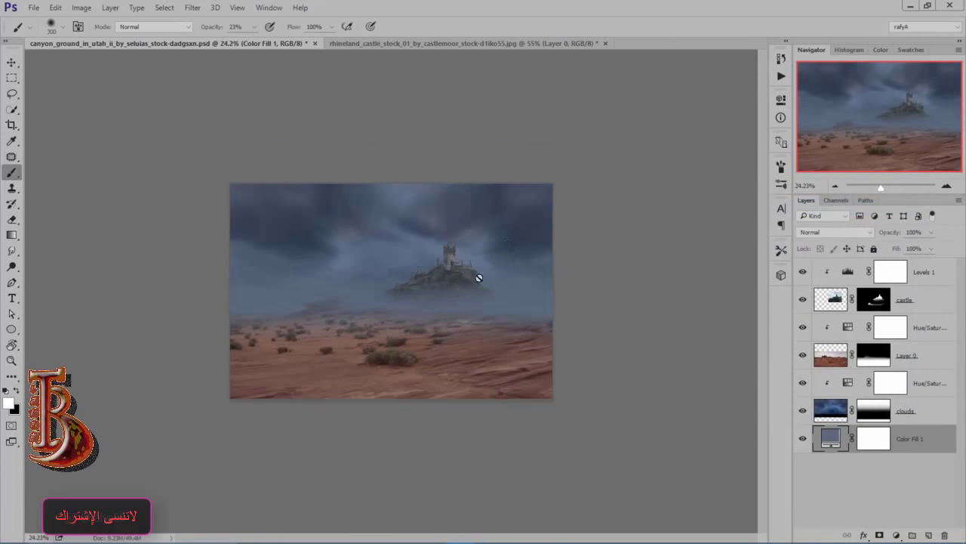
# Add a Hue/Saturation adjustment above Levels 1, clipped to the castle, and reduce its saturation and lightness
pyautogui.click(903, 302)
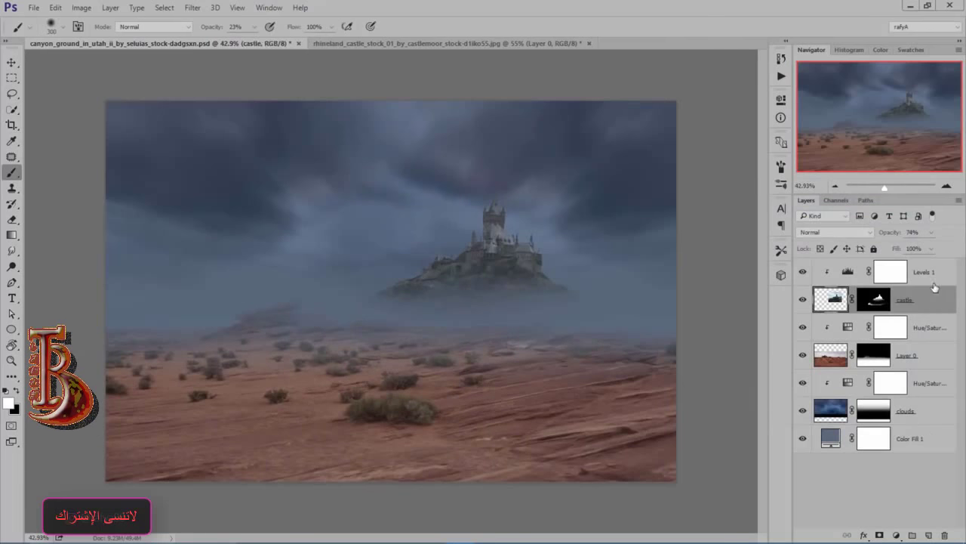
pyautogui.click(936, 273)
pyautogui.click(896, 534)
pyautogui.click(862, 385)
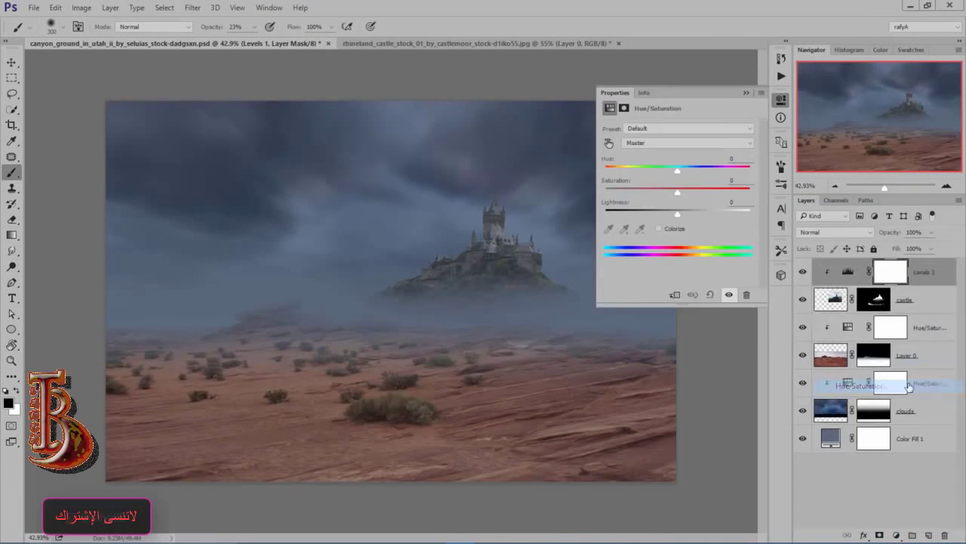
pyautogui.click(674, 294)
pyautogui.moveTo(677, 190); pyautogui.dragTo(668, 214)
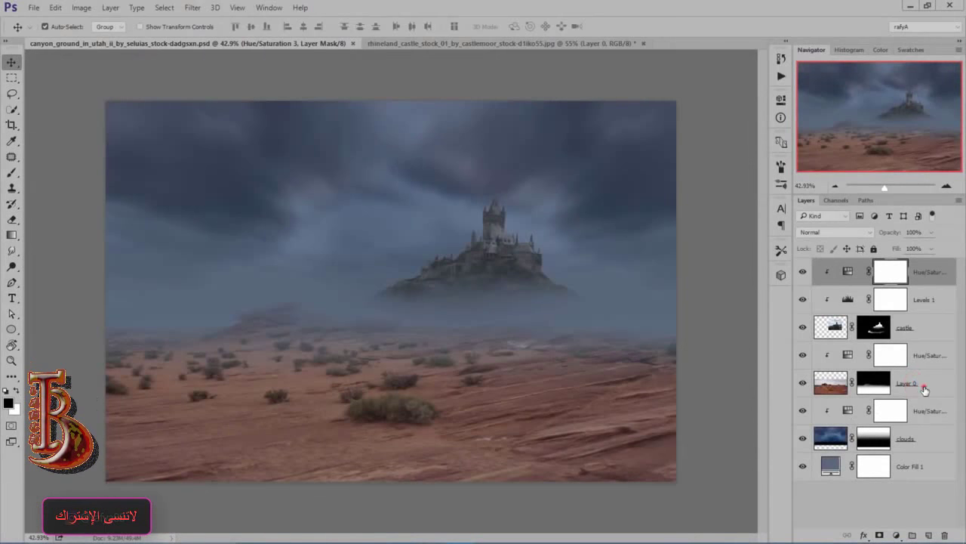
# Rename Layer 0 as "ground"
pyautogui.doubleClick(910, 383)
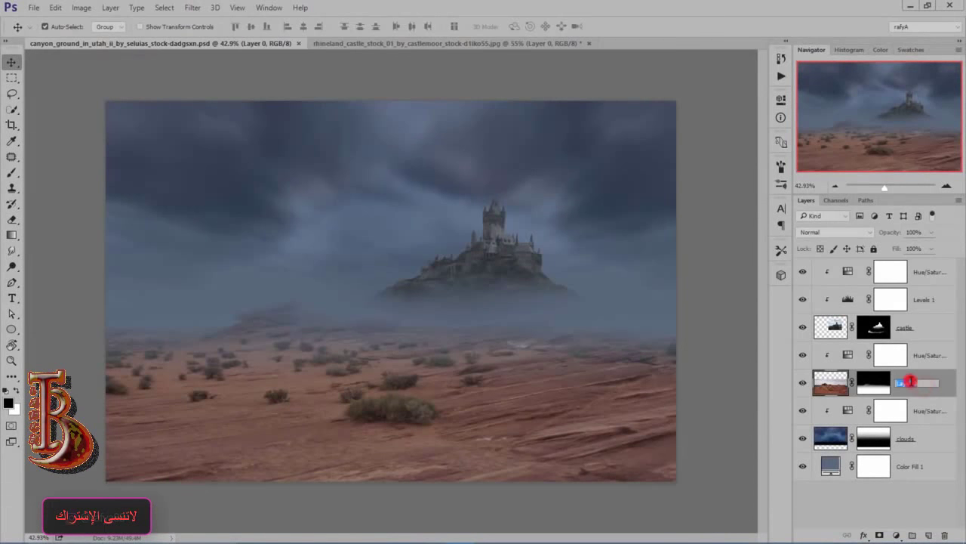
pyautogui.write('ground')
pyautogui.click(939, 380)
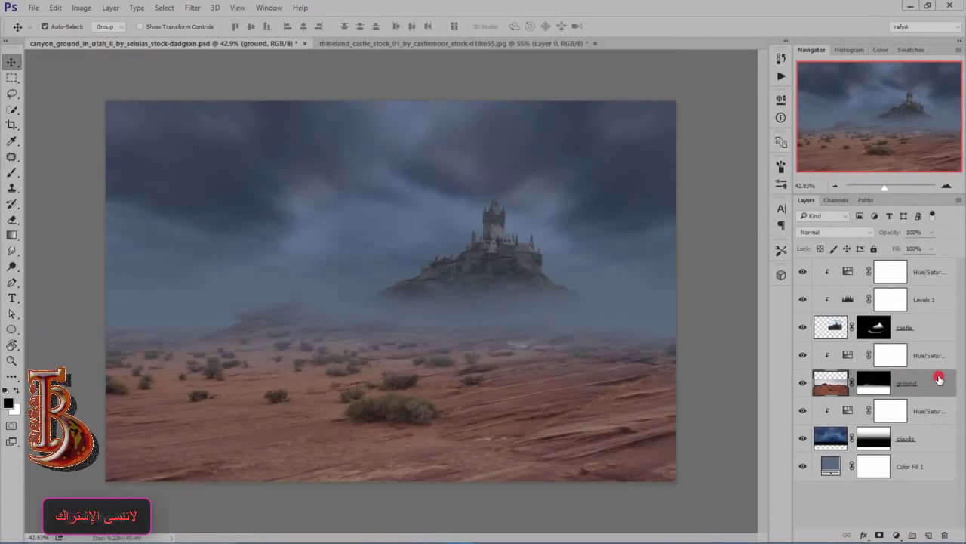
# Add a Brightness/Contrast adjustment clipped to the ground layer with Brightness at -72 and increased Contrast
pyautogui.click(898, 535)
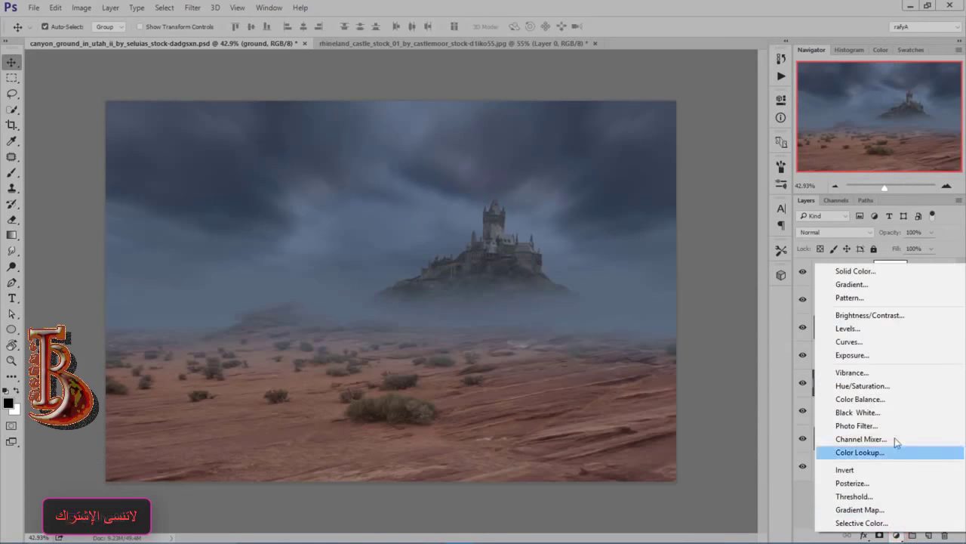
pyautogui.click(912, 323)
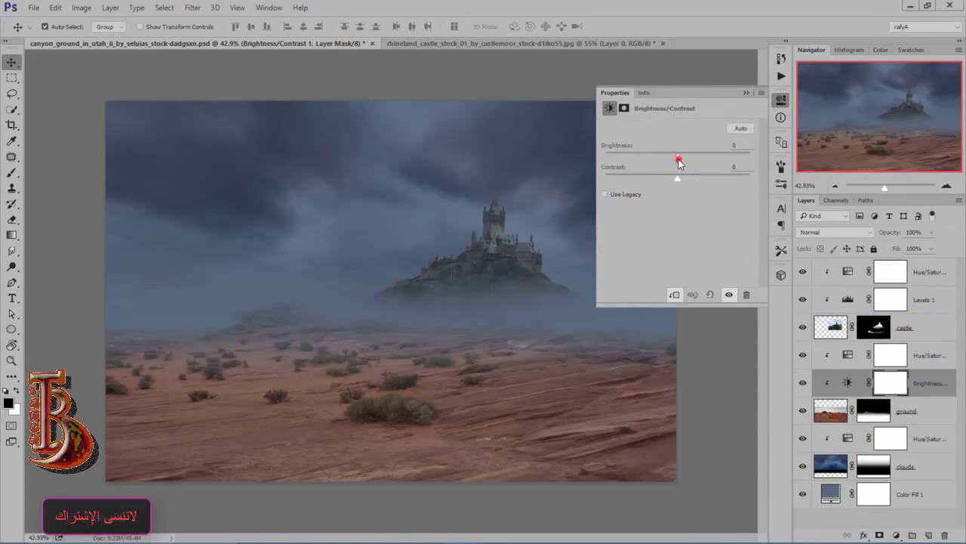
pyautogui.moveTo(678, 161); pyautogui.dragTo(643, 154)
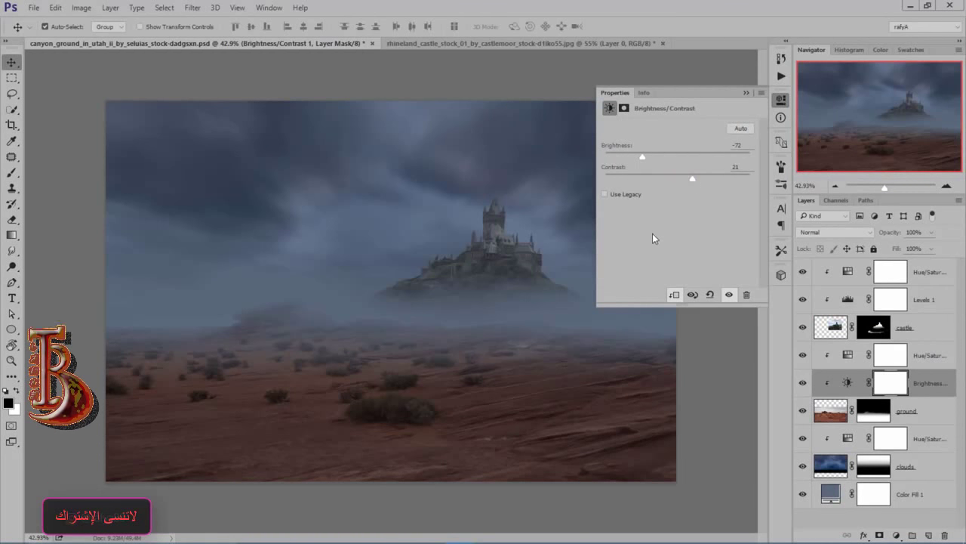
pyautogui.moveTo(693, 179); pyautogui.dragTo(701, 179)
pyautogui.click(745, 95)
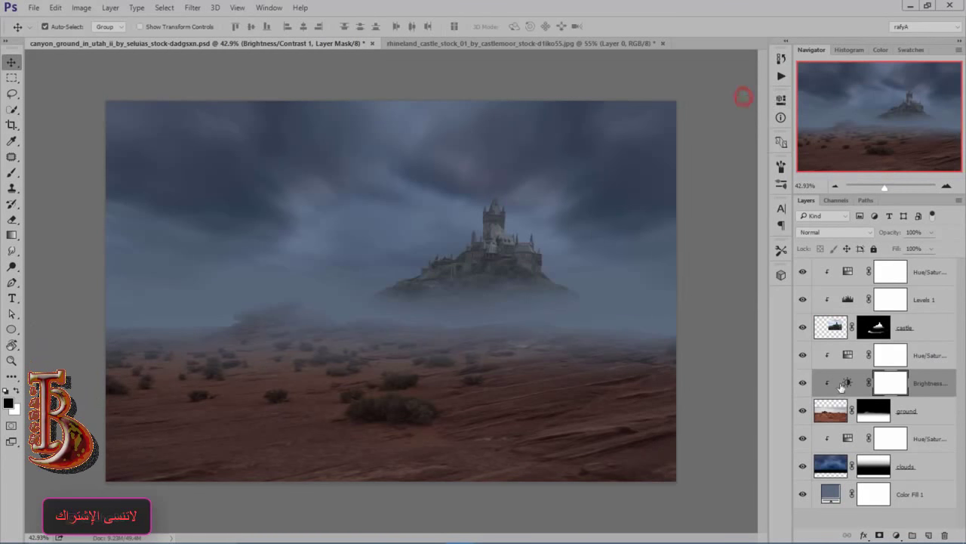
# Paint with a soft black brush at 28% opacity on the Brightness/Contrast 1 mask to lighten the central foreground around the bushes
pyautogui.press('b')
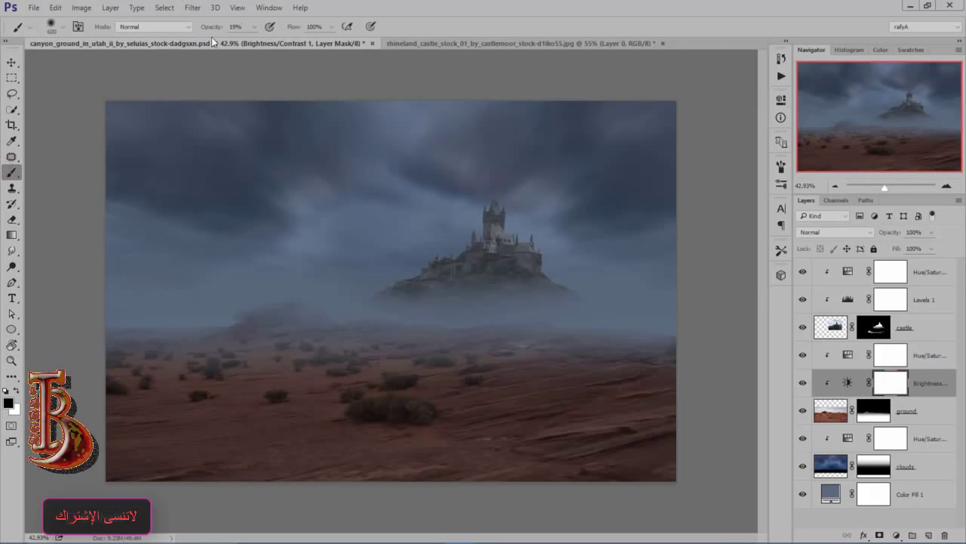
pyautogui.moveTo(341, 395)
pyautogui.mouseDown()
pyautogui.moveTo(373, 410)
pyautogui.moveTo(350, 405)
pyautogui.mouseUp()
pyautogui.moveTo(409, 411)
pyautogui.mouseDown()
pyautogui.moveTo(461, 397)
pyautogui.moveTo(455, 407)
pyautogui.moveTo(521, 417)
pyautogui.moveTo(163, 410)
pyautogui.moveTo(411, 416)
pyautogui.moveTo(471, 403)
pyautogui.mouseUp()
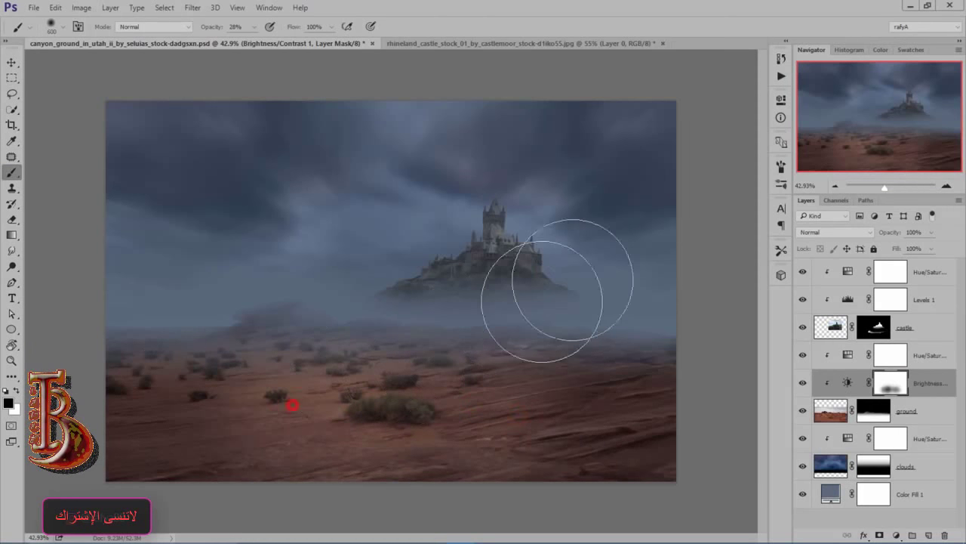
pyautogui.scroll(-6, 513, 227)
pyautogui.scroll(4, 430, 309)
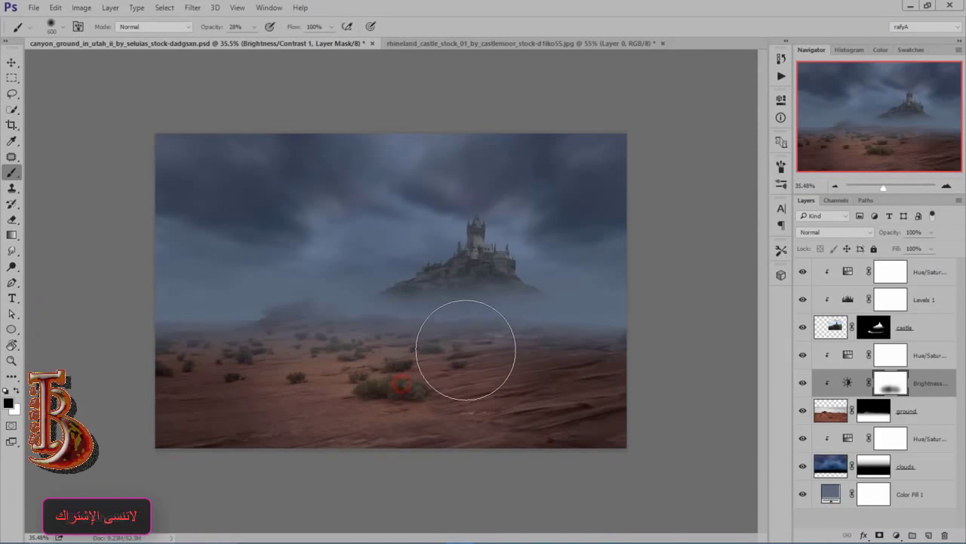
pyautogui.click(259, 373)
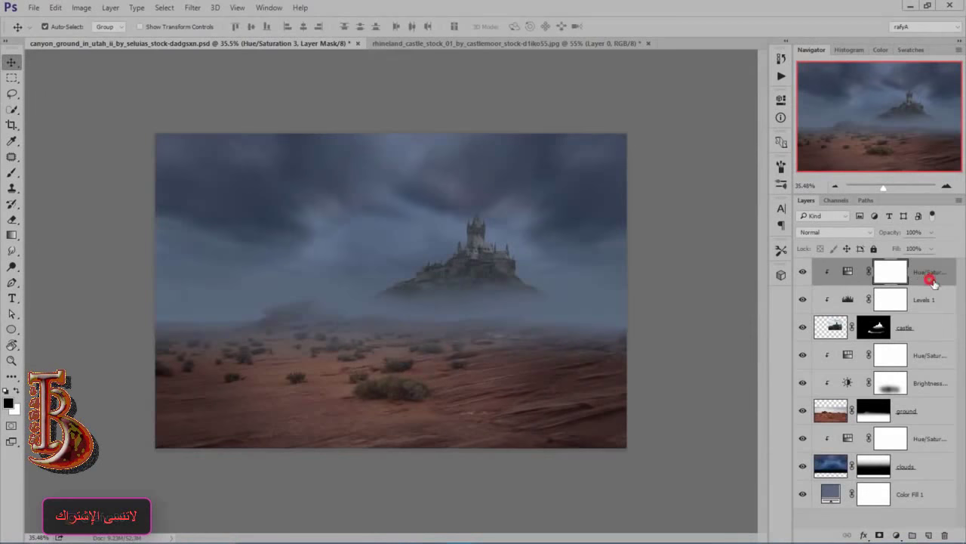
# Lower the Lightness of the castle's Hue/Saturation adjustment to -32 and compare the castle with and without it
pyautogui.doubleClick(844, 274)
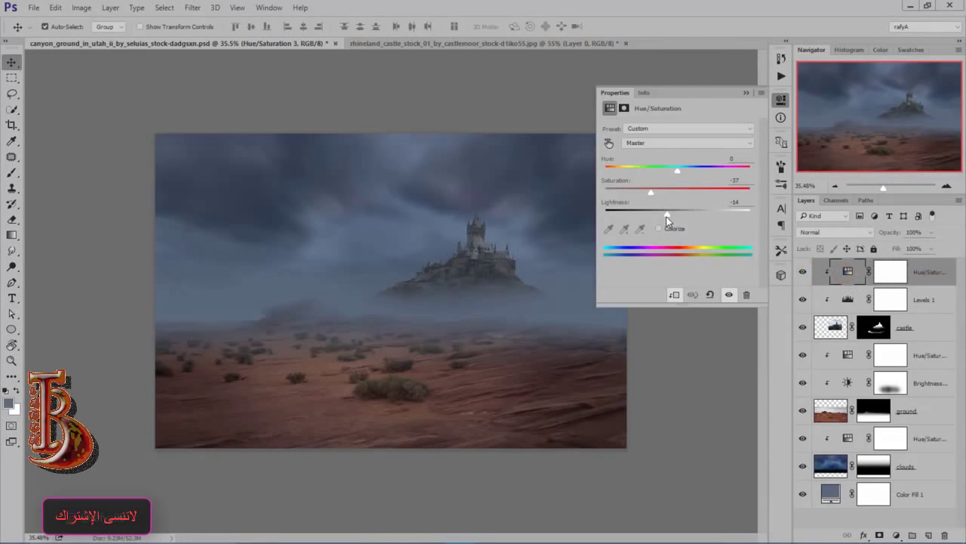
pyautogui.moveTo(653, 215); pyautogui.dragTo(656, 215)
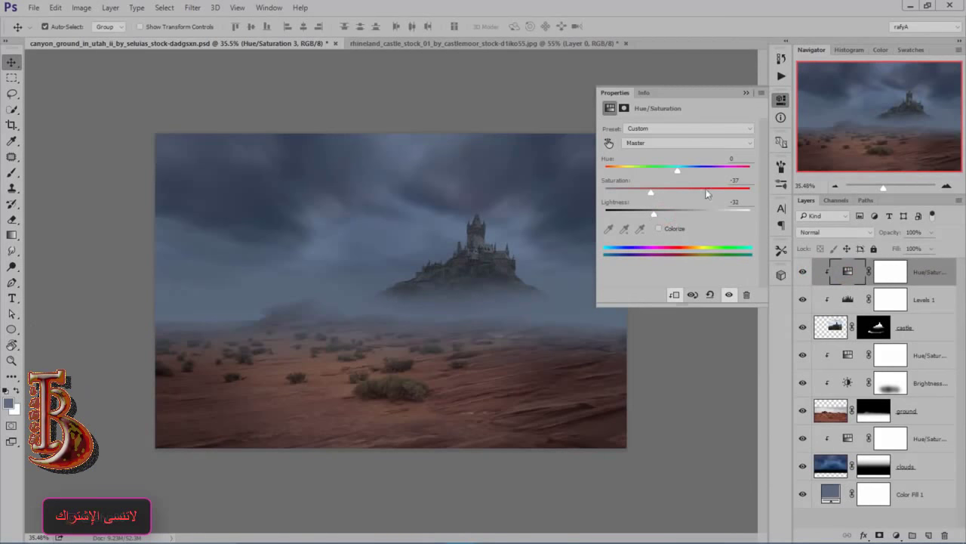
pyautogui.click(743, 93)
pyautogui.click(803, 271)
pyautogui.click(803, 271)
pyautogui.scroll(2, 597, 302)
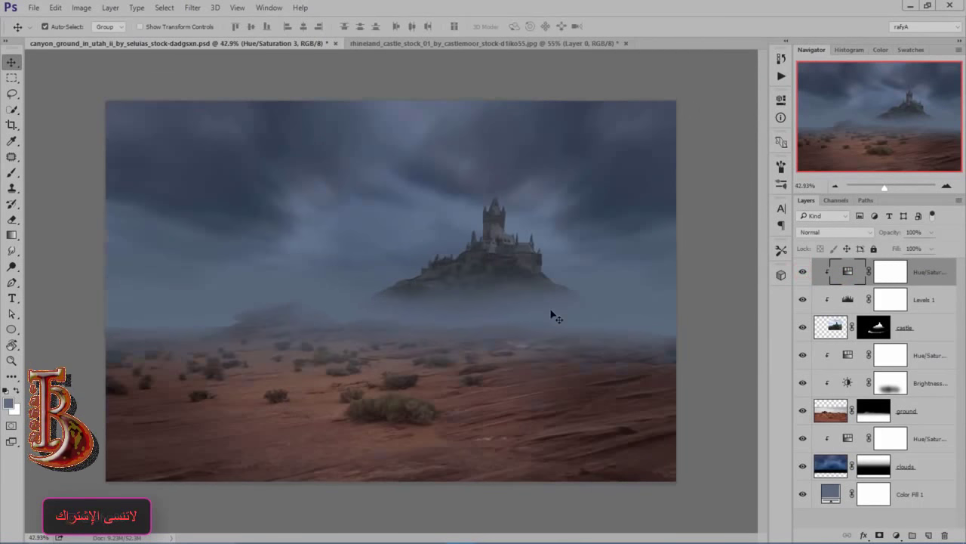
# Create a new layer on top and paint fog over the castle with a soft round brush in #566980 at 24% opacity
pyautogui.scroll(-1, 552, 317)
pyautogui.click(929, 535)
pyautogui.click(12, 175)
pyautogui.rightClick(324, 217)
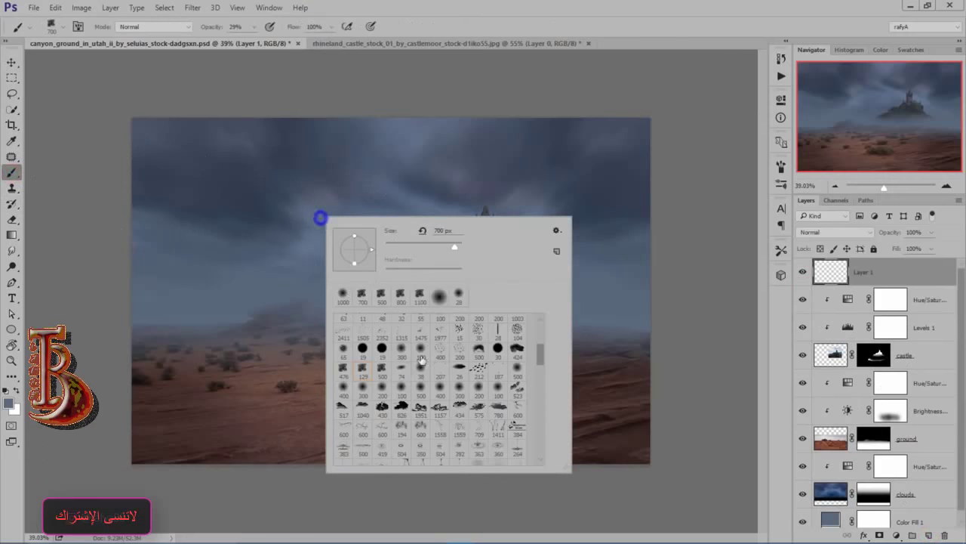
pyautogui.click(540, 352)
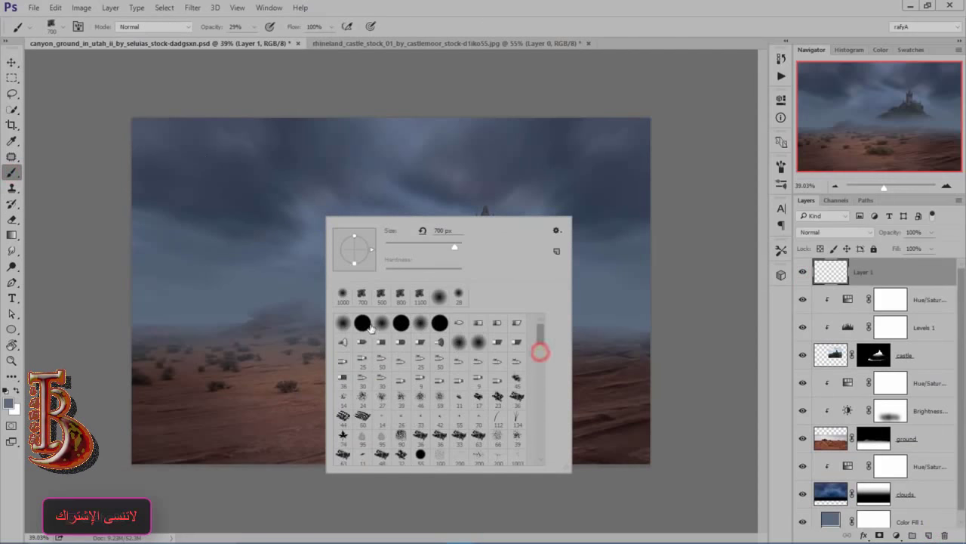
pyautogui.click(397, 17)
pyautogui.click(9, 403)
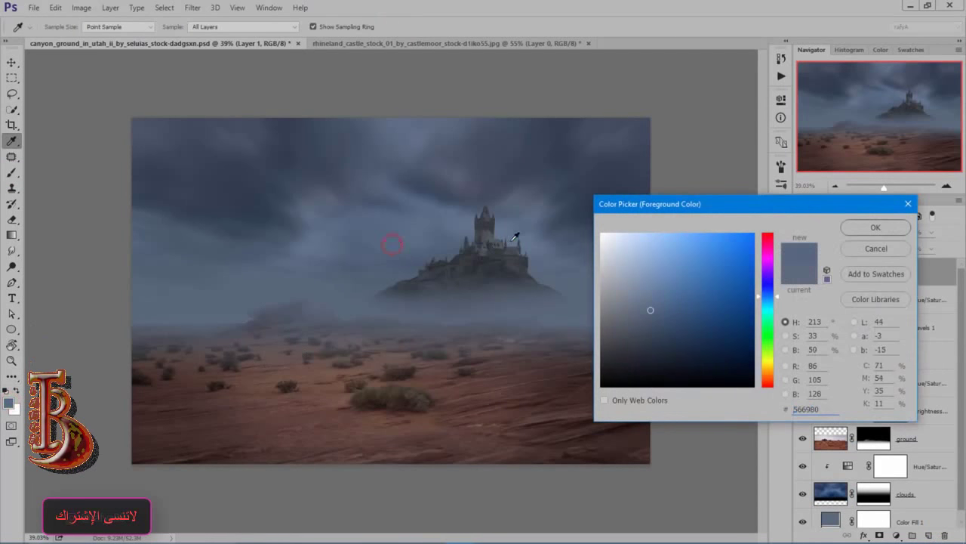
pyautogui.click(875, 227)
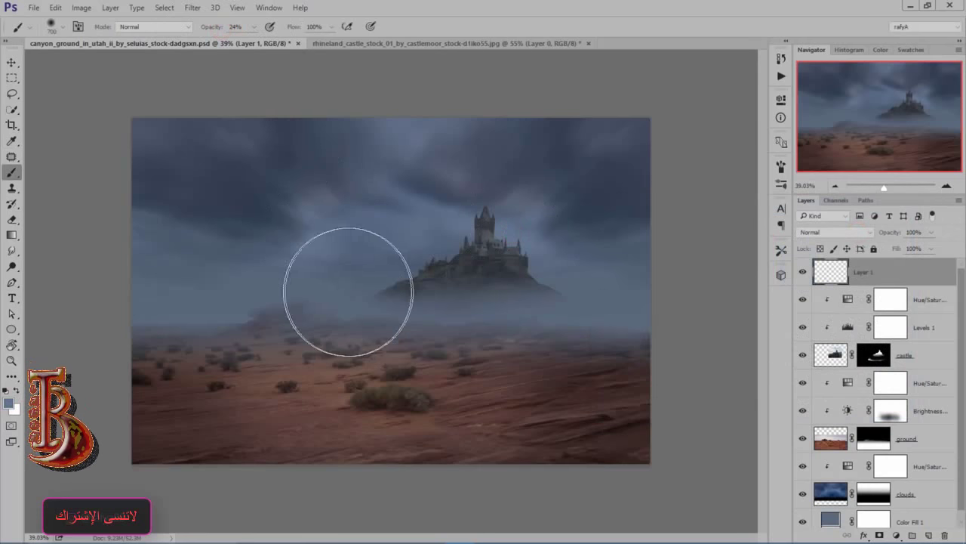
pyautogui.click(420, 289)
pyautogui.moveTo(433, 275); pyautogui.dragTo(446, 274)
pyautogui.moveTo(500, 313); pyautogui.dragTo(596, 331)
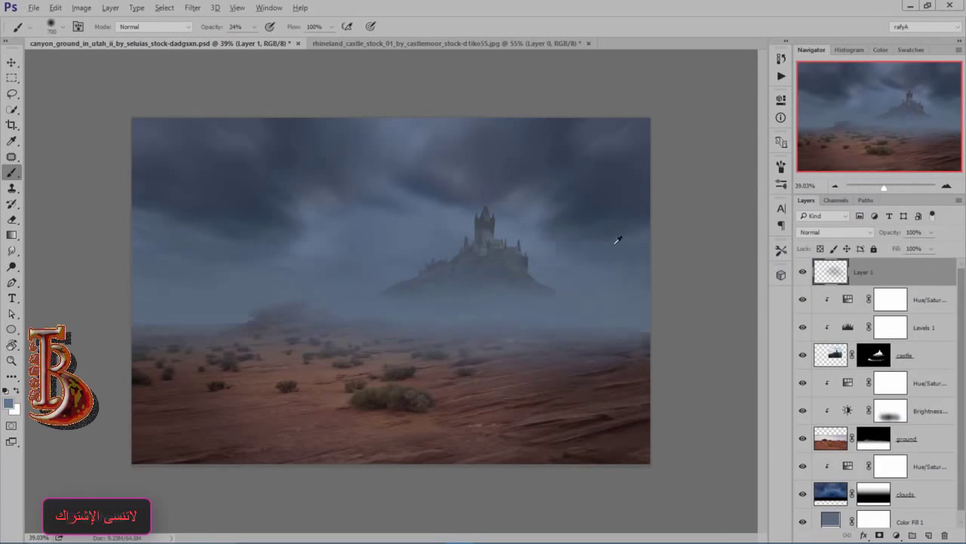
# Extend the fog across the right horizon and the area beside the castle, using blues sampled from the sky
pyautogui.keyDown('alt'); pyautogui.click(610, 237); pyautogui.keyUp('alt')
pyautogui.moveTo(629, 271)
pyautogui.mouseDown()
pyautogui.moveTo(572, 295)
pyautogui.moveTo(606, 305)
pyautogui.mouseUp()
pyautogui.moveTo(656, 355)
pyautogui.mouseDown()
pyautogui.moveTo(665, 394)
pyautogui.moveTo(666, 369)
pyautogui.mouseUp()
pyautogui.moveTo(610, 315); pyautogui.dragTo(572, 284)
pyautogui.keyDown('alt'); pyautogui.click(462, 219); pyautogui.keyUp('alt')
pyautogui.moveTo(424, 242); pyautogui.dragTo(334, 270)
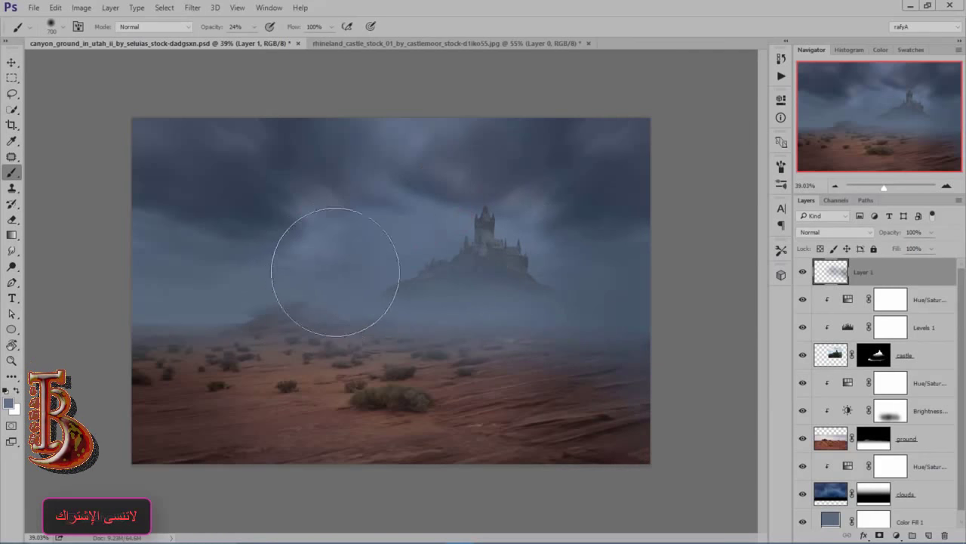
pyautogui.moveTo(240, 281); pyautogui.dragTo(234, 283)
pyautogui.keyDown('alt'); pyautogui.click(303, 245); pyautogui.keyUp('alt')
pyautogui.moveTo(330, 280)
pyautogui.mouseDown()
pyautogui.moveTo(357, 295)
pyautogui.moveTo(404, 257)
pyautogui.mouseUp()
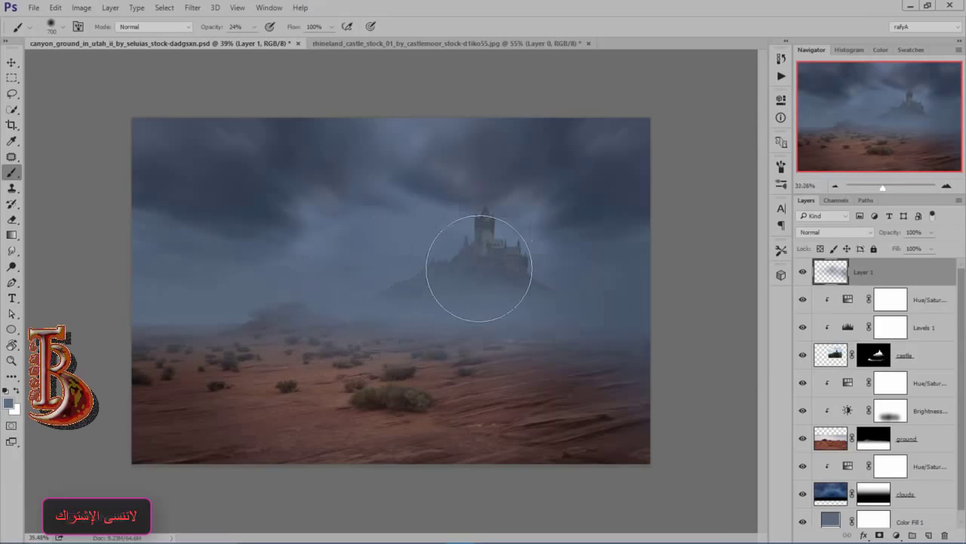
# Paint more soft fog along the left horizon over the distant ground and hill
pyautogui.scroll(-9, 483, 266)
pyautogui.scroll(8, 454, 243)
pyautogui.moveTo(251, 333); pyautogui.dragTo(139, 340)
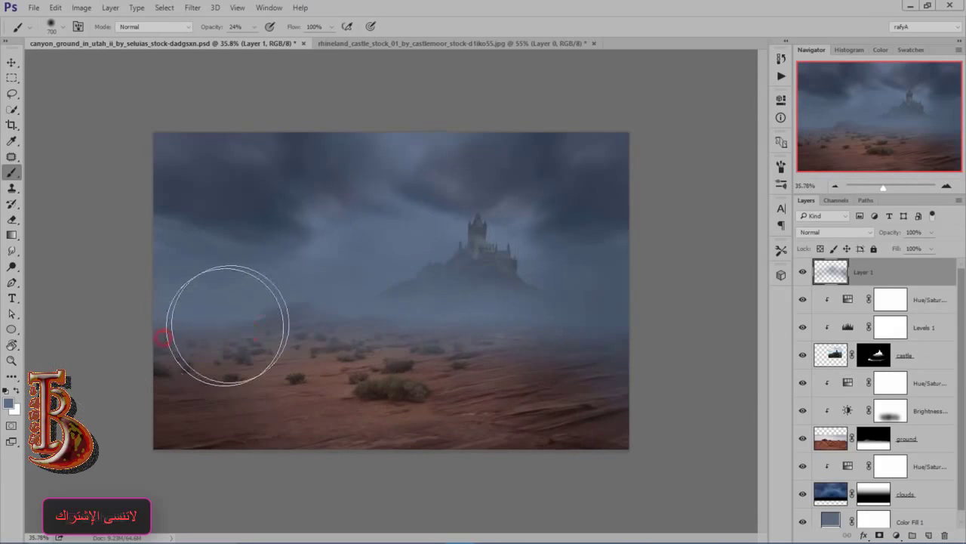
pyautogui.moveTo(338, 302); pyautogui.dragTo(33, 302)
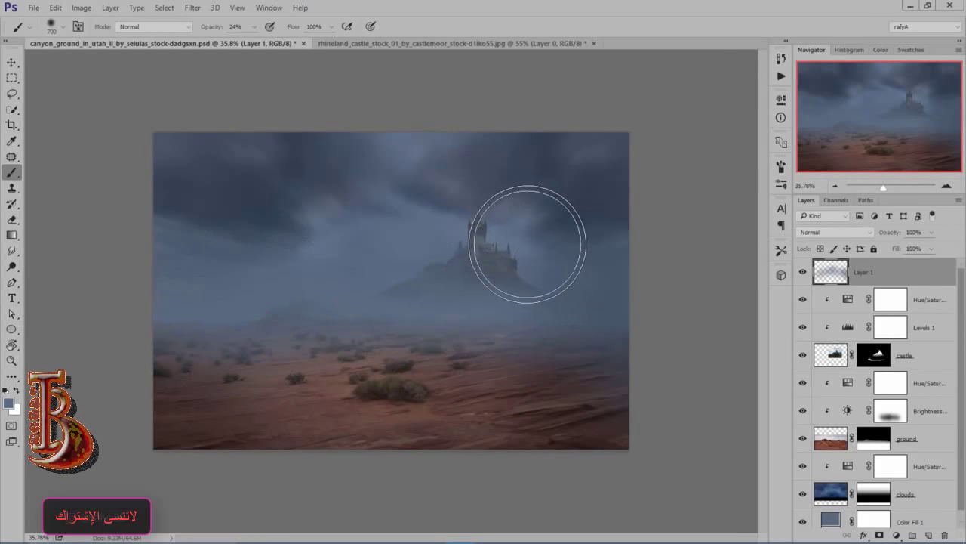
pyautogui.scroll(-2, 567, 223)
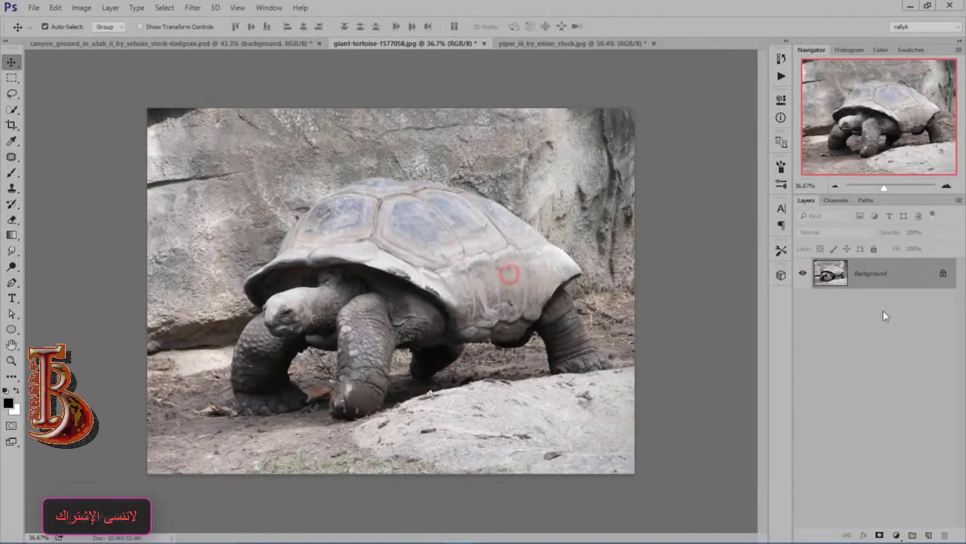
# Apply the Camera Raw filter to the tortoise photo with Temperature +4, Exposure -0.20, Highlights -100, Shadows +53 and Clarity +84
pyautogui.click(906, 272)
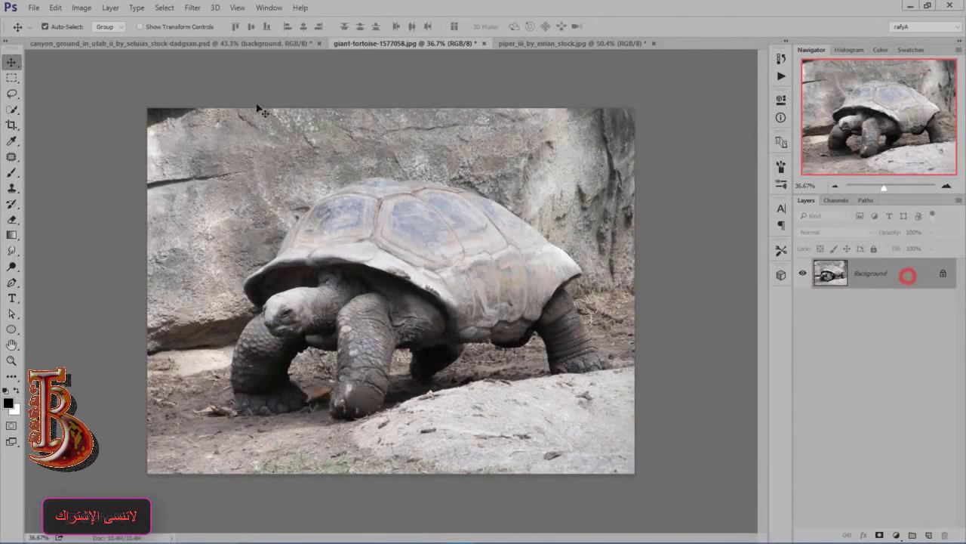
pyautogui.click(192, 7)
pyautogui.click(238, 78)
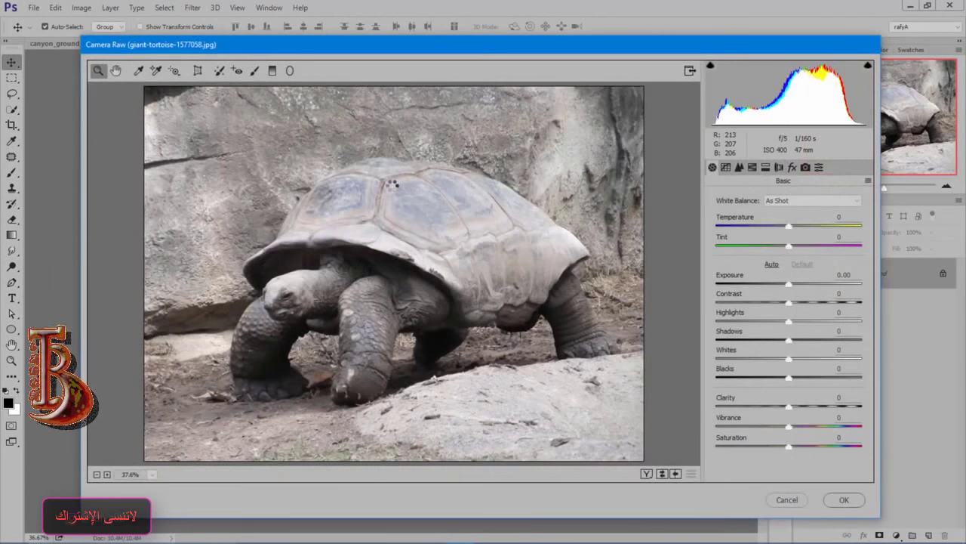
pyautogui.moveTo(787, 320); pyautogui.dragTo(722, 317)
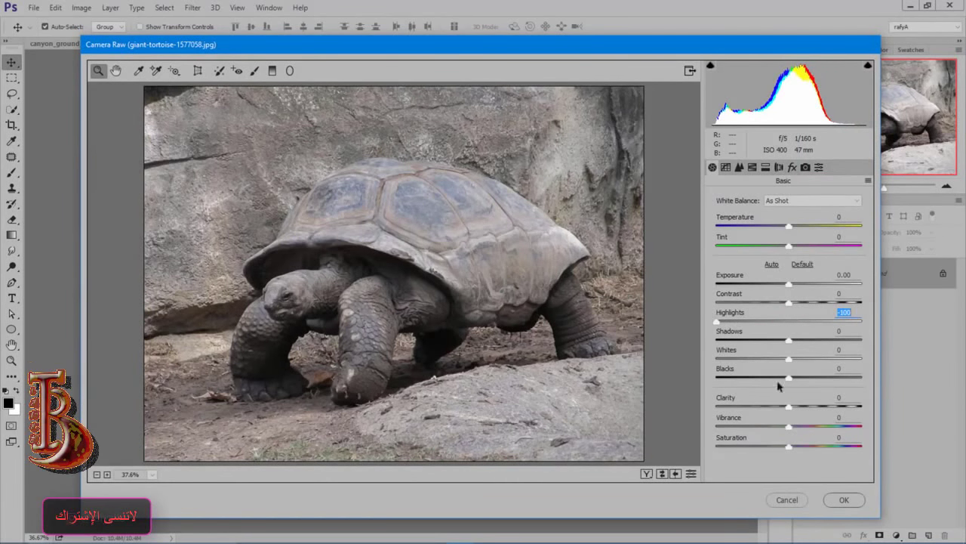
pyautogui.moveTo(790, 409); pyautogui.dragTo(846, 410)
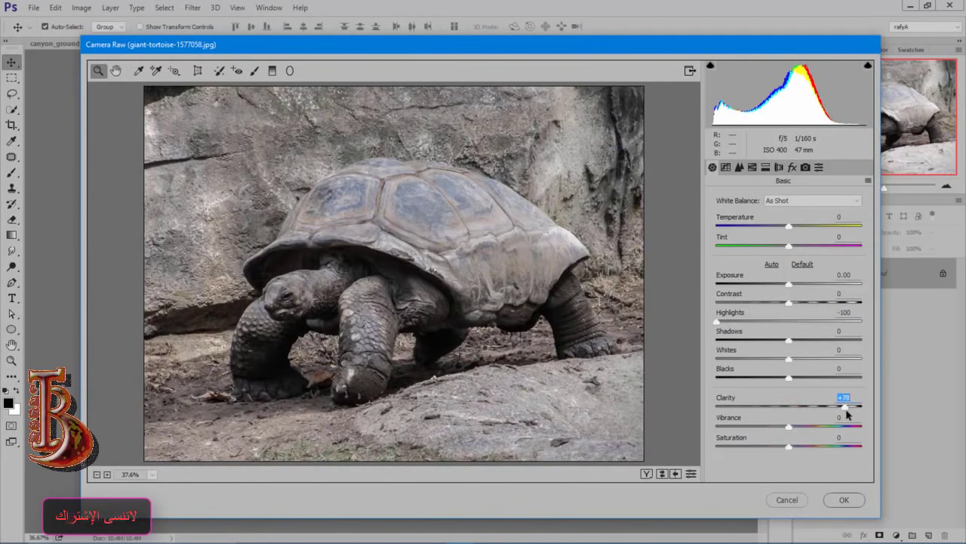
pyautogui.moveTo(789, 341); pyautogui.dragTo(828, 344)
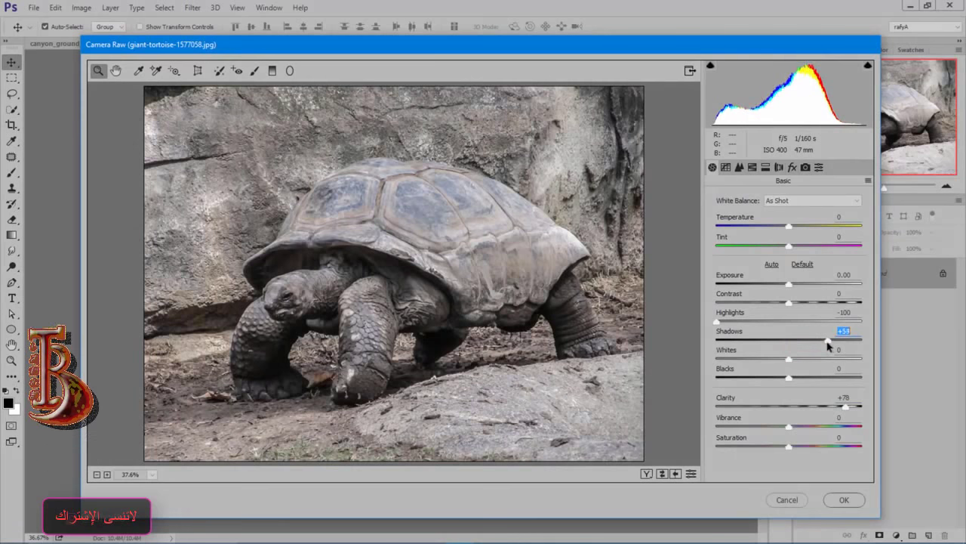
pyautogui.moveTo(789, 283); pyautogui.dragTo(787, 285)
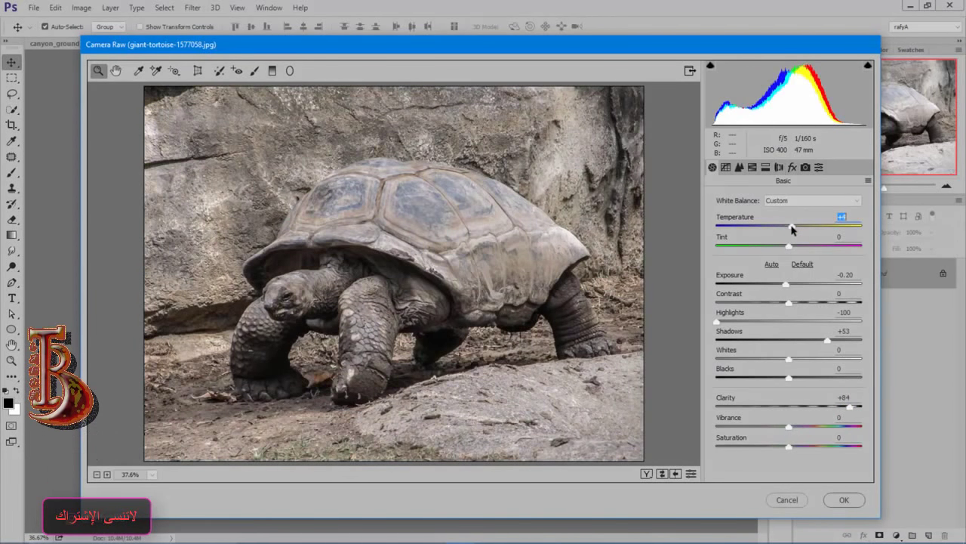
pyautogui.click(839, 500)
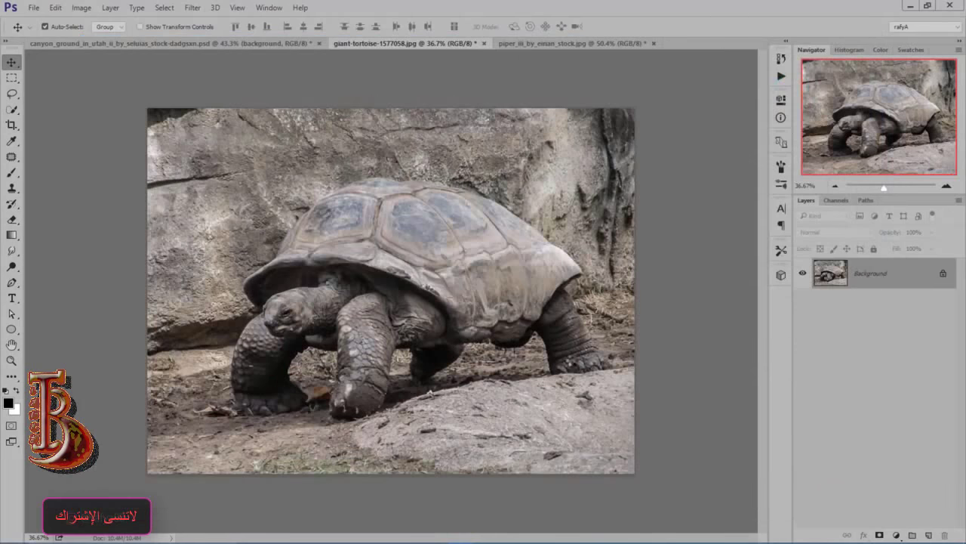
# Start a Pen tool path along the upper edge of the tortoise's shell
pyautogui.scroll(4, 256, 260)
pyautogui.scroll(-2, 257, 259)
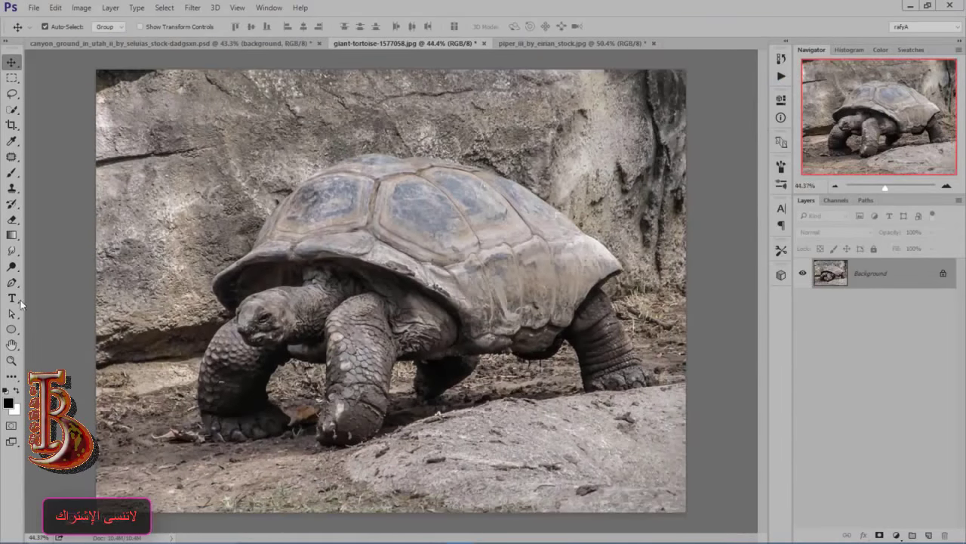
pyautogui.click(12, 283)
pyautogui.click(945, 189)
pyautogui.click(945, 189)
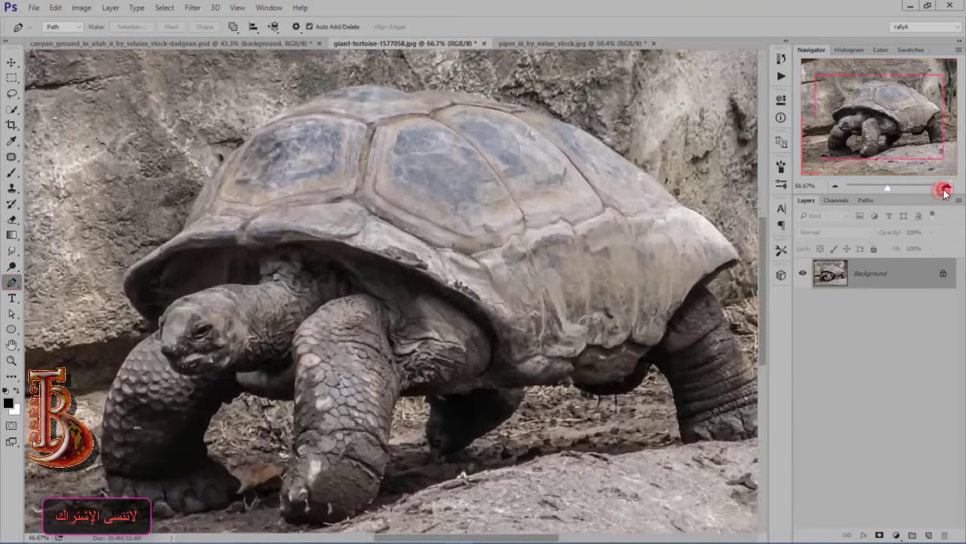
pyautogui.click(945, 189)
pyautogui.moveTo(459, 142); pyautogui.dragTo(448, 444)
pyautogui.scroll(6, 410, 345)
pyautogui.moveTo(289, 335); pyautogui.dragTo(627, 238)
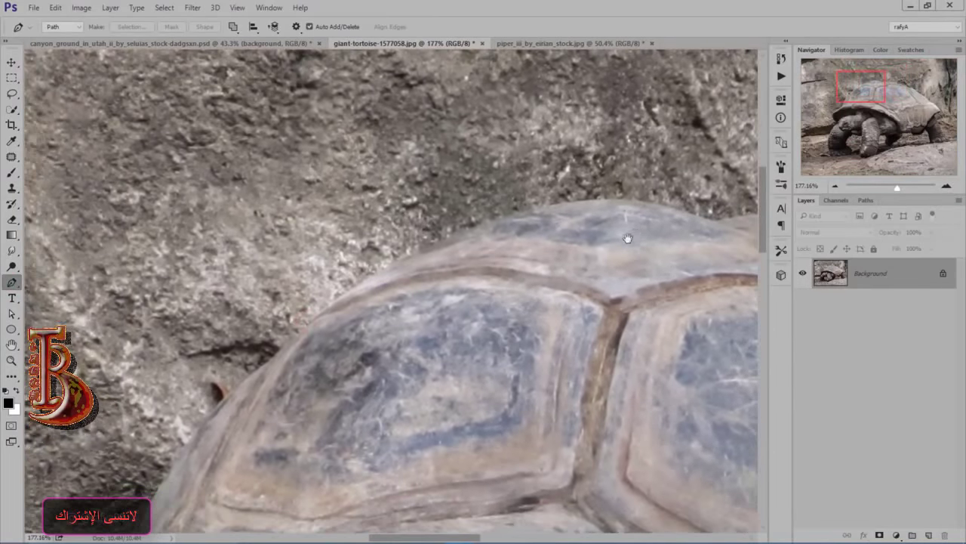
pyautogui.moveTo(465, 238); pyautogui.dragTo(468, 236)
pyautogui.moveTo(616, 302); pyautogui.dragTo(415, 280)
pyautogui.click(690, 216)
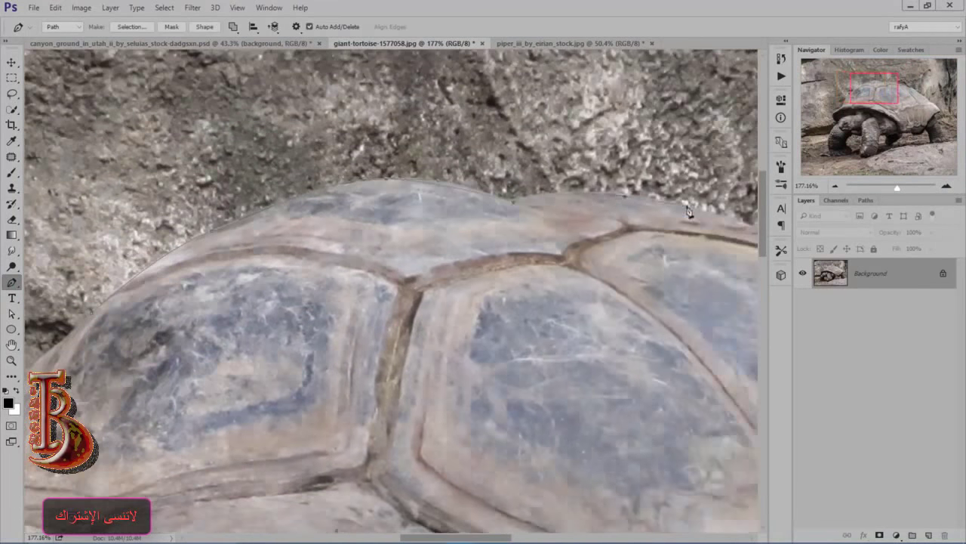
# Continue the path around the rear of the shell, the belly and the tortoise's legs
pyautogui.click(603, 378)
pyautogui.moveTo(607, 415); pyautogui.dragTo(604, 390)
pyautogui.click(537, 275)
pyautogui.moveTo(326, 329); pyautogui.dragTo(651, 299)
pyautogui.click(300, 471)
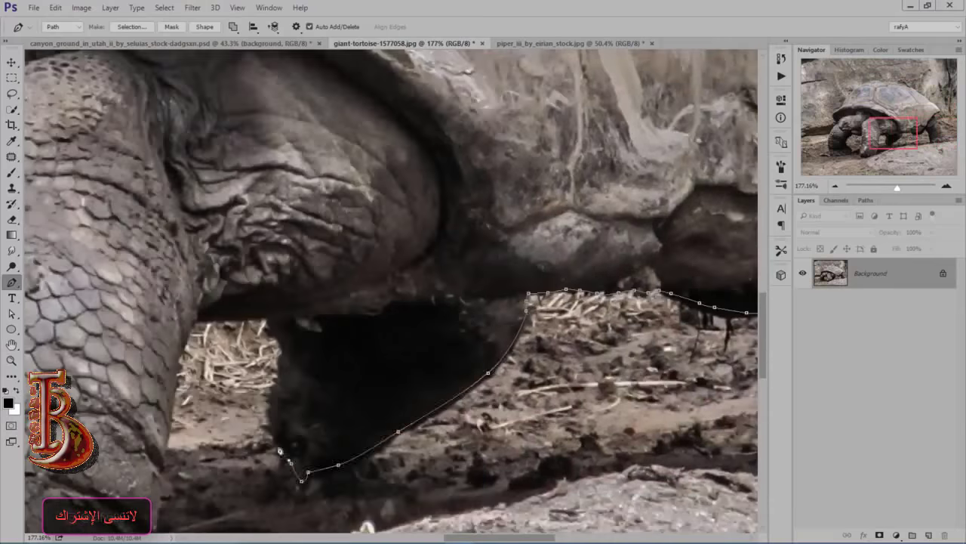
pyautogui.moveTo(295, 475); pyautogui.dragTo(647, 311)
pyautogui.click(229, 446)
pyautogui.moveTo(232, 461); pyautogui.dragTo(582, 492)
pyautogui.click(460, 484)
# Trace the front rim of the shell and close the path around the whole tortoise
pyautogui.click(257, 259)
pyautogui.moveTo(393, 75); pyautogui.dragTo(354, 496)
pyautogui.click(410, 248)
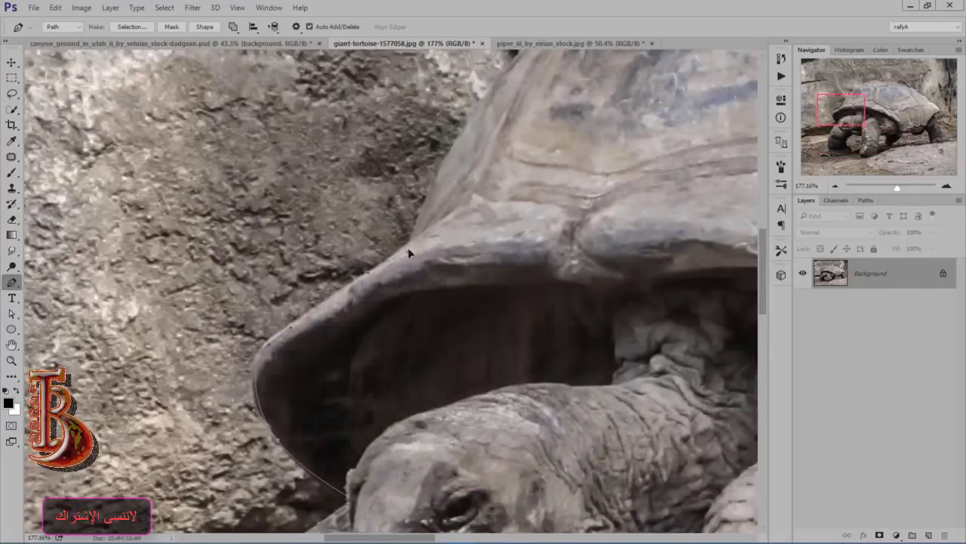
pyautogui.moveTo(418, 249); pyautogui.dragTo(349, 408)
pyautogui.click(431, 235)
pyautogui.click(467, 211)
pyautogui.hotkey('ctrl', '0')
# Convert the tortoise path to a selection and move the cut-out tortoise into the canyon_ground composition
pyautogui.rightClick(436, 215)
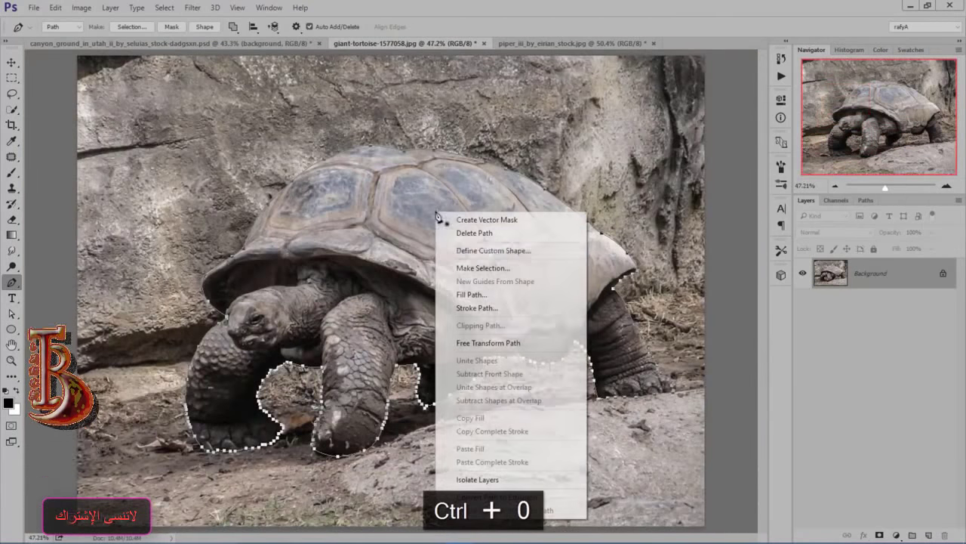
pyautogui.click(492, 272)
pyautogui.click(522, 161)
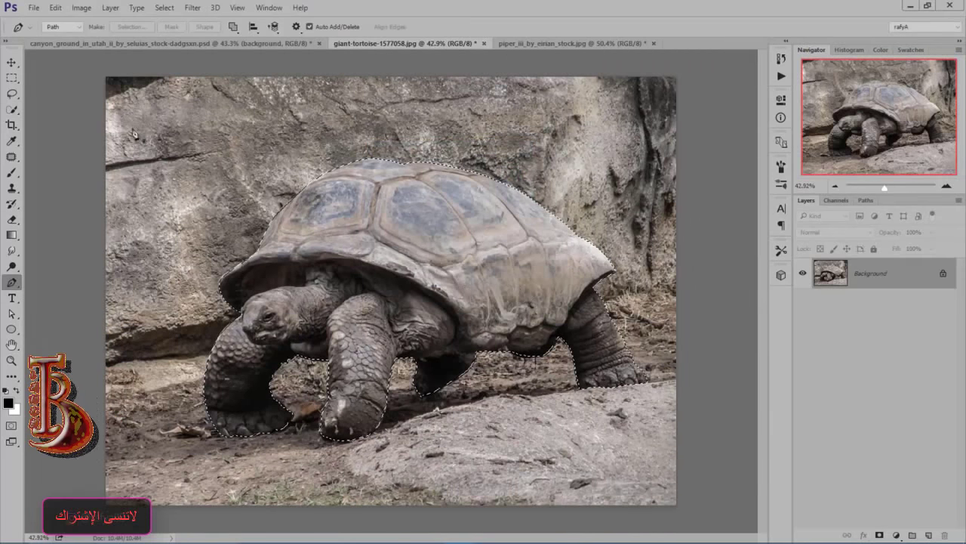
pyautogui.press('v')
pyautogui.moveTo(361, 195); pyautogui.dragTo(410, 324)
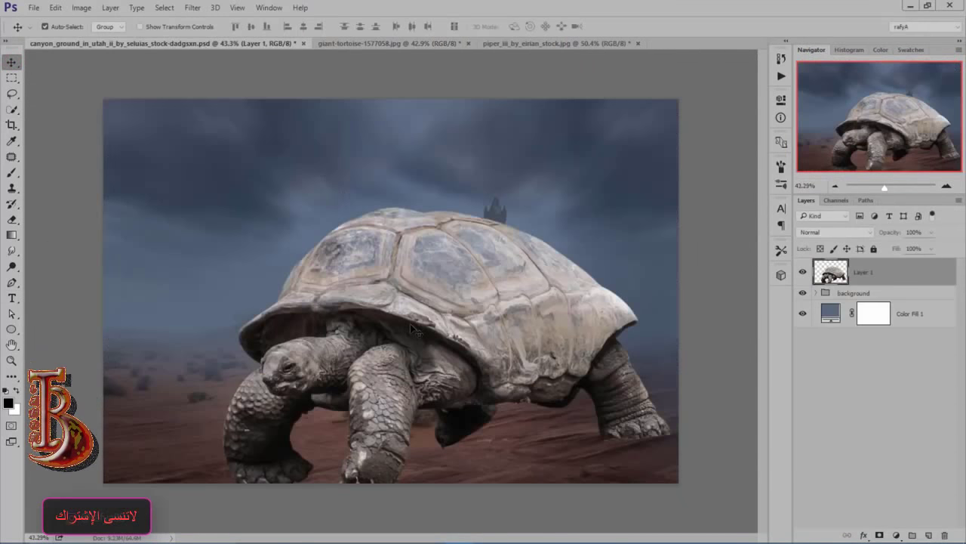
# Flip the tortoise horizontally, scale it to about 54% and place it on the ground to the left of the castle
pyautogui.hotkey('ctrl', 't')
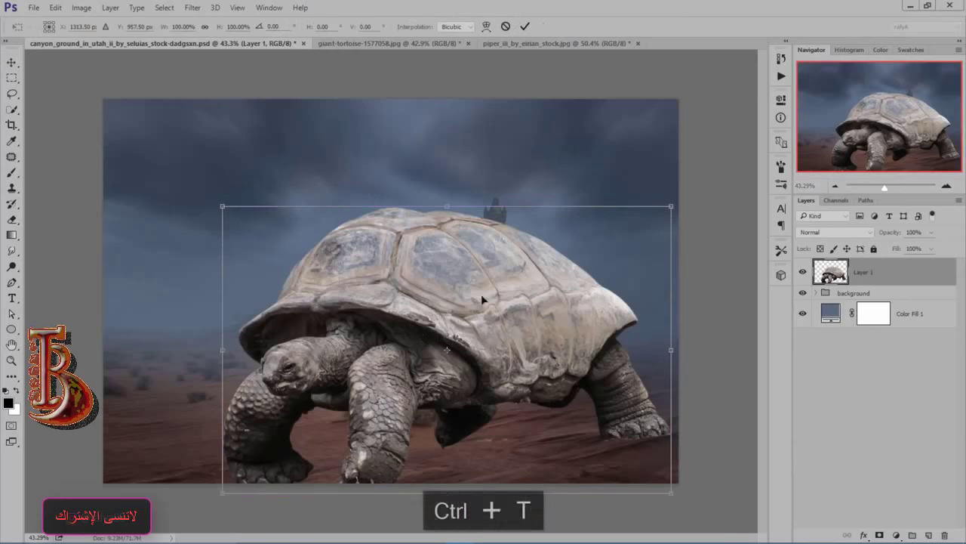
pyautogui.rightClick(484, 256)
pyautogui.click(552, 436)
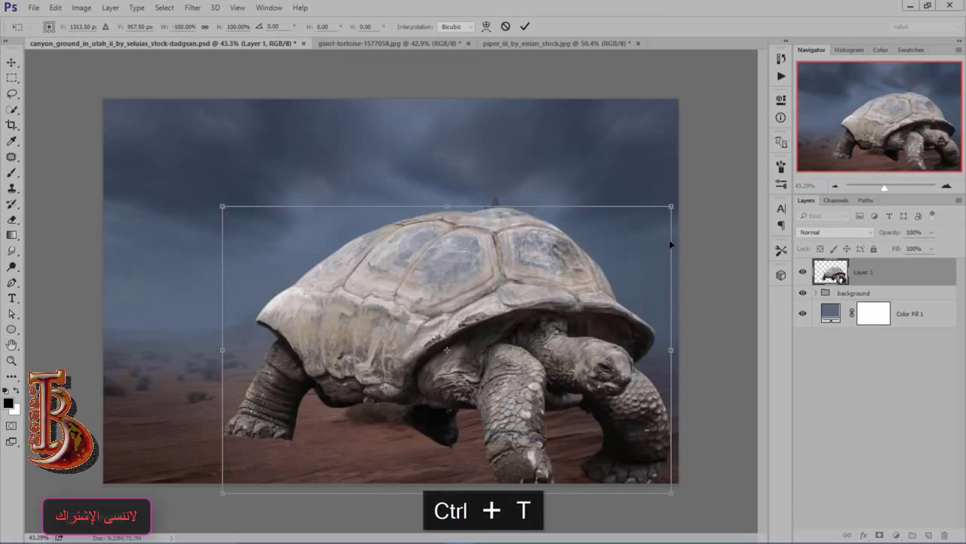
pyautogui.moveTo(671, 206); pyautogui.dragTo(575, 264)
pyautogui.moveTo(514, 316); pyautogui.dragTo(370, 325)
# Tilt the tortoise slightly counterclockwise, reduce it to about 52%, settle it on the ground and apply the transform
pyautogui.moveTo(439, 453); pyautogui.dragTo(425, 435)
pyautogui.moveTo(363, 385); pyautogui.dragTo(356, 382)
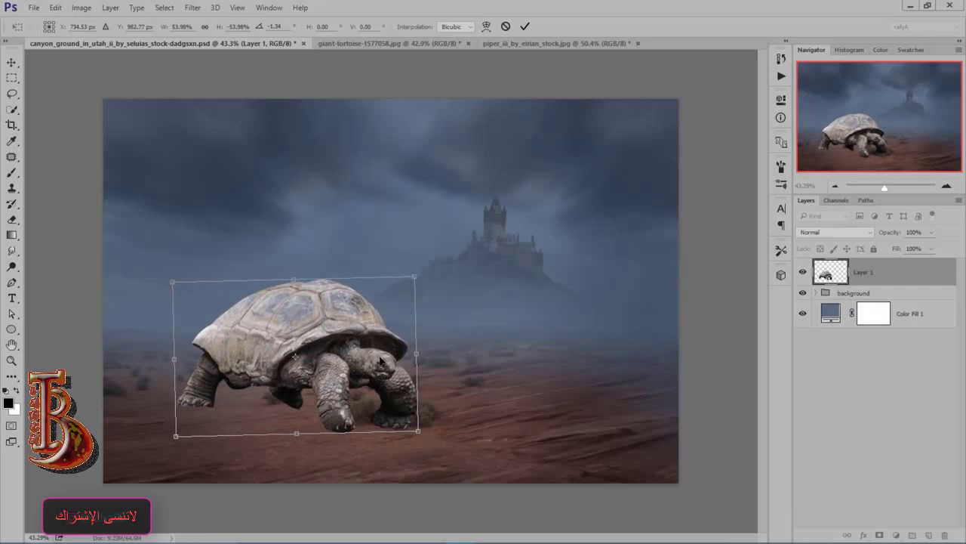
pyautogui.moveTo(444, 372); pyautogui.dragTo(444, 369)
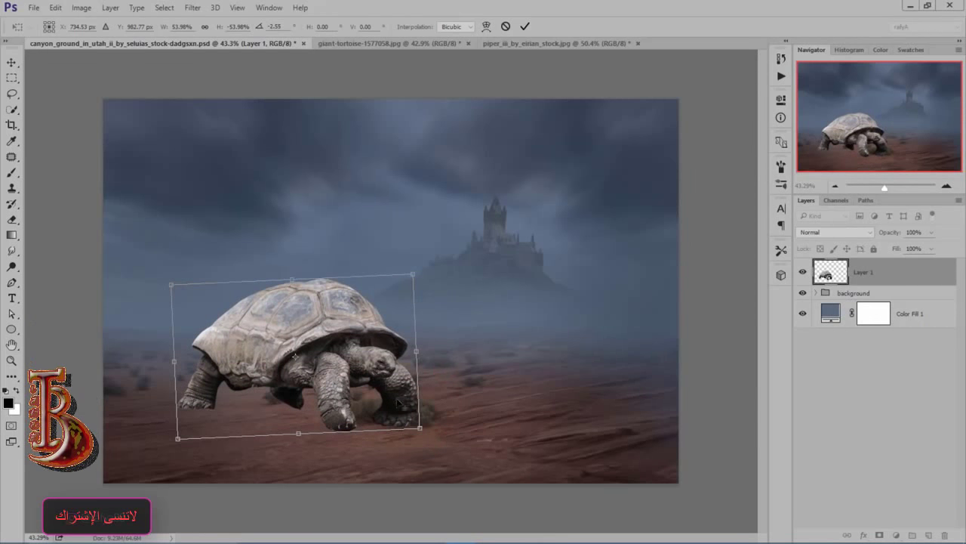
pyautogui.moveTo(418, 426); pyautogui.dragTo(382, 407)
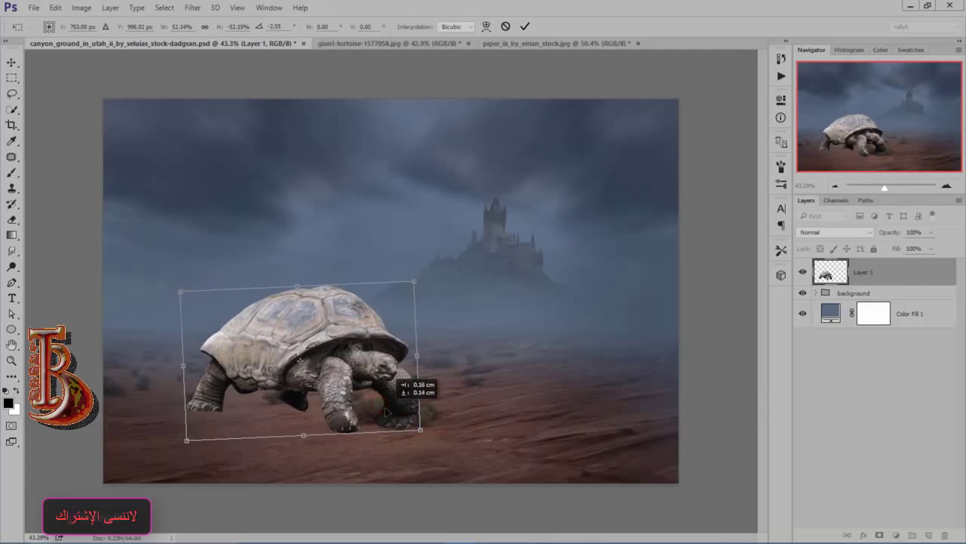
pyautogui.moveTo(461, 391); pyautogui.dragTo(462, 386)
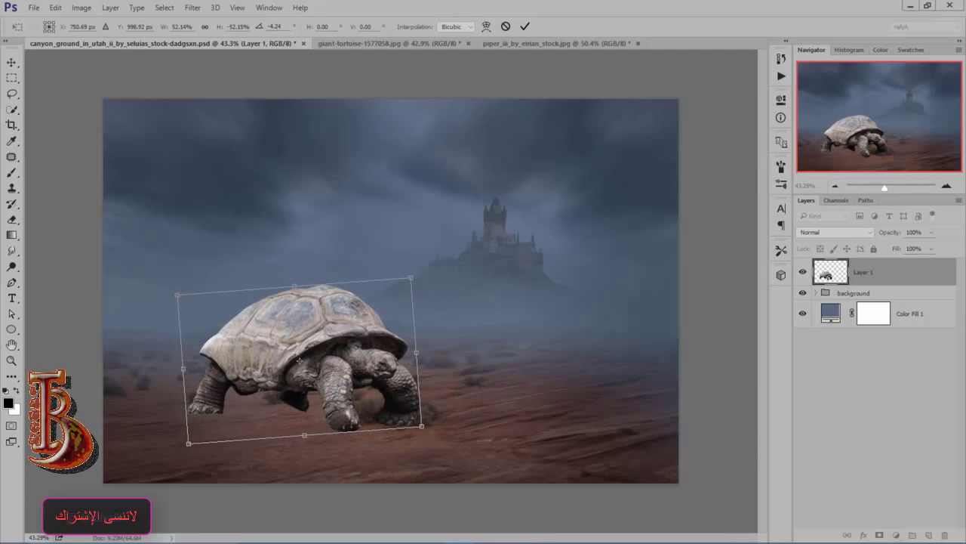
pyautogui.moveTo(386, 369); pyautogui.dragTo(384, 372)
pyautogui.click(526, 28)
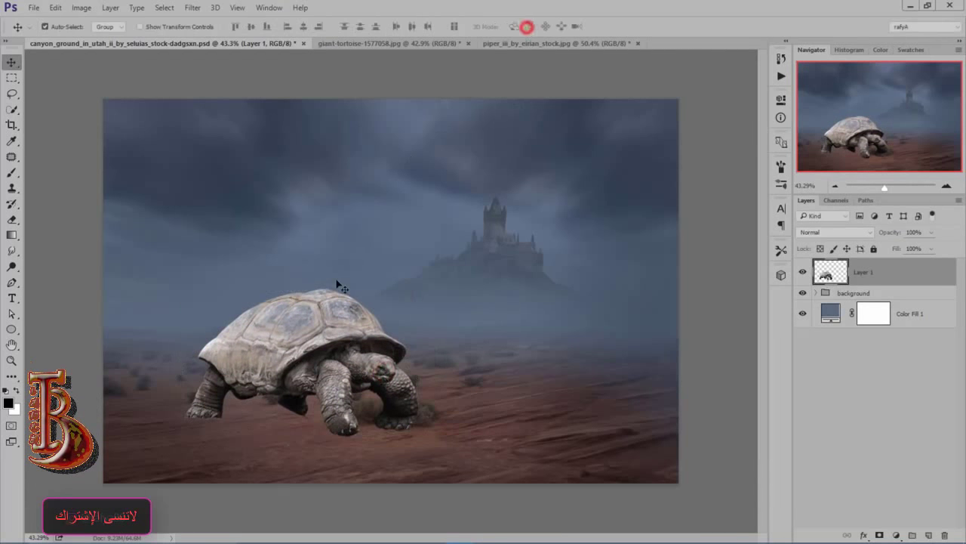
pyautogui.scroll(-7, 406, 306)
pyautogui.scroll(6, 389, 297)
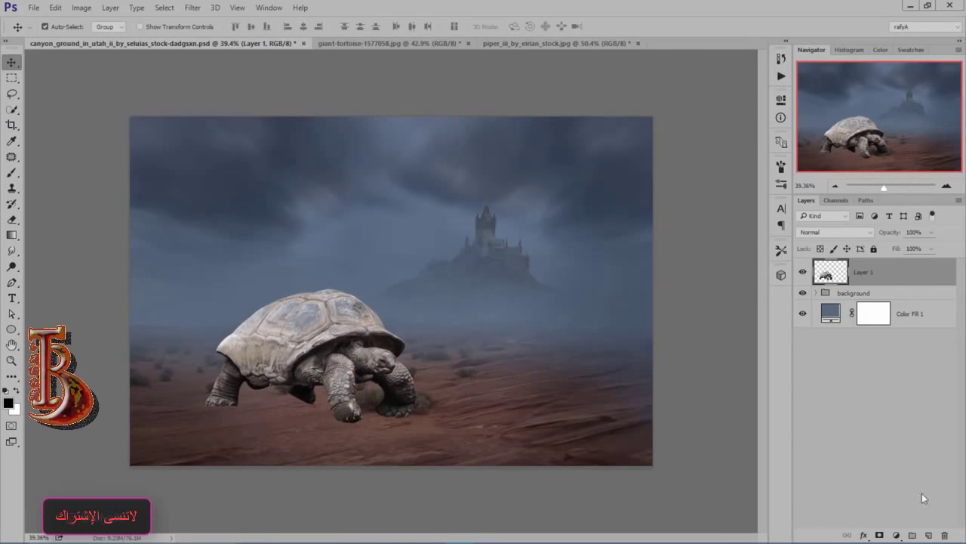
# Add a new layer above the tortoise and clip it to the tortoise layer
pyautogui.click(930, 536)
pyautogui.rightClick(903, 270)
pyautogui.click(695, 296)
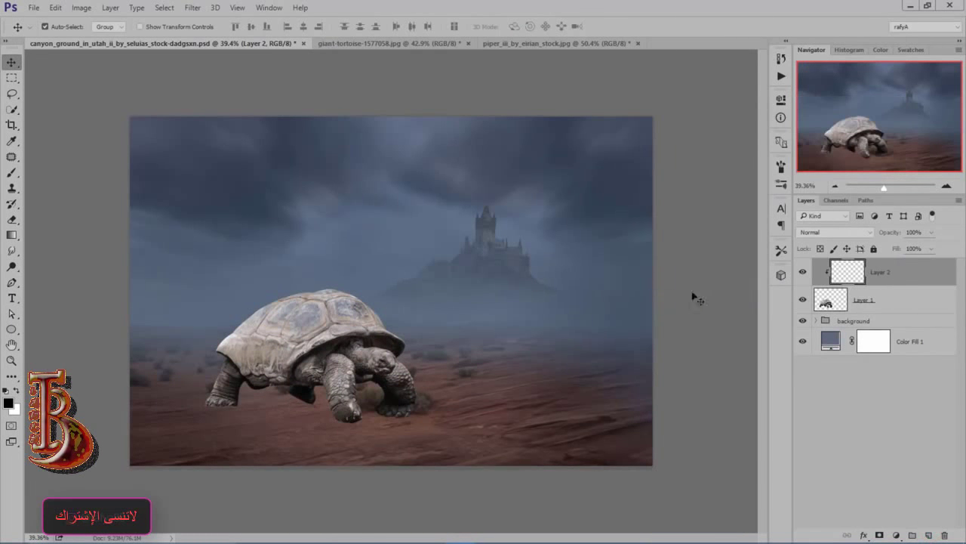
# Shade the tortoise's rear, legs and lower shell on the clipped layer with a soft 400 px black brush at 31% opacity
pyautogui.click(9, 174)
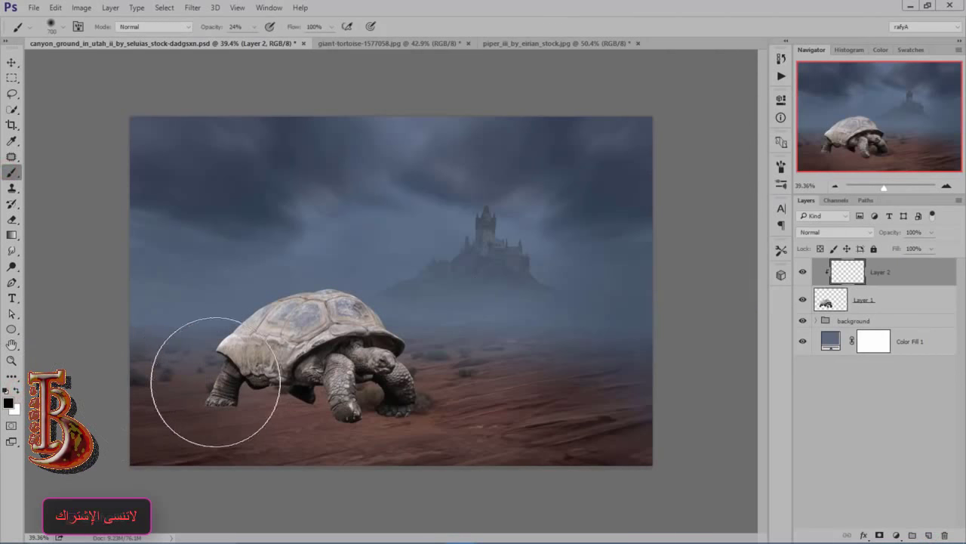
pyautogui.moveTo(208, 378); pyautogui.dragTo(226, 328)
pyautogui.moveTo(211, 26); pyautogui.dragTo(217, 26)
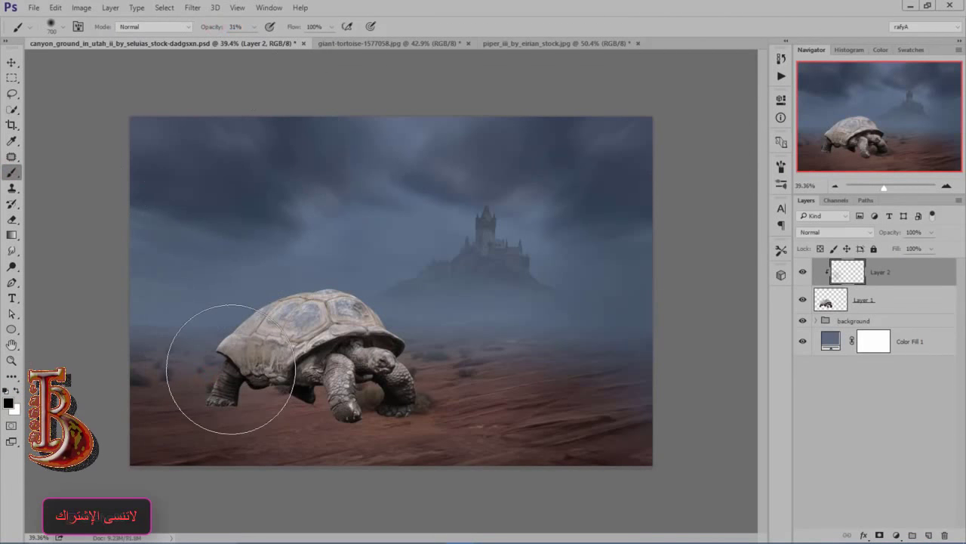
pyautogui.press('[')
pyautogui.moveTo(251, 389)
pyautogui.mouseDown()
pyautogui.moveTo(255, 328)
pyautogui.moveTo(292, 318)
pyautogui.moveTo(224, 342)
pyautogui.mouseUp()
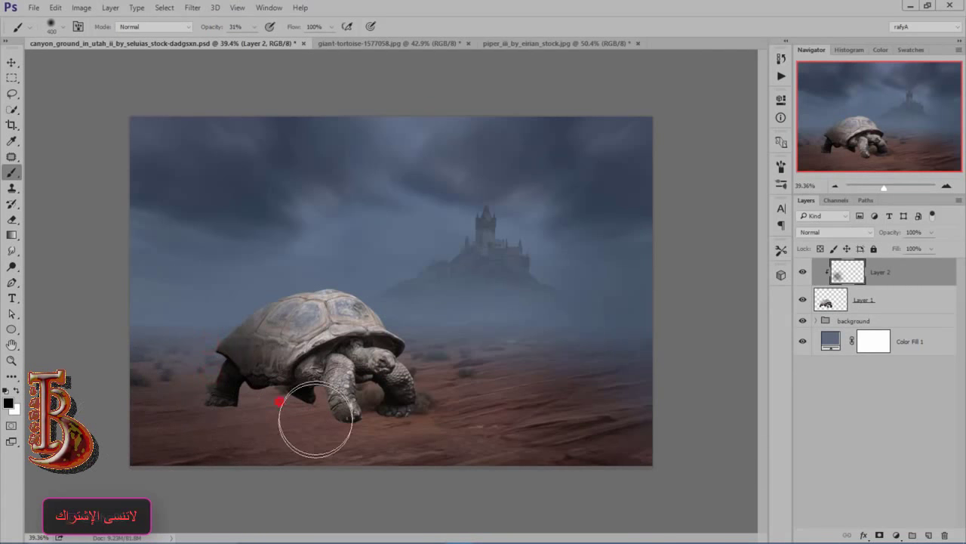
pyautogui.moveTo(326, 419); pyautogui.dragTo(327, 406)
pyautogui.moveTo(386, 403); pyautogui.dragTo(390, 436)
pyautogui.moveTo(342, 347); pyautogui.dragTo(270, 365)
pyautogui.moveTo(314, 351); pyautogui.dragTo(308, 326)
pyautogui.moveTo(267, 362)
pyautogui.mouseDown()
pyautogui.moveTo(168, 414)
pyautogui.moveTo(183, 431)
pyautogui.mouseUp()
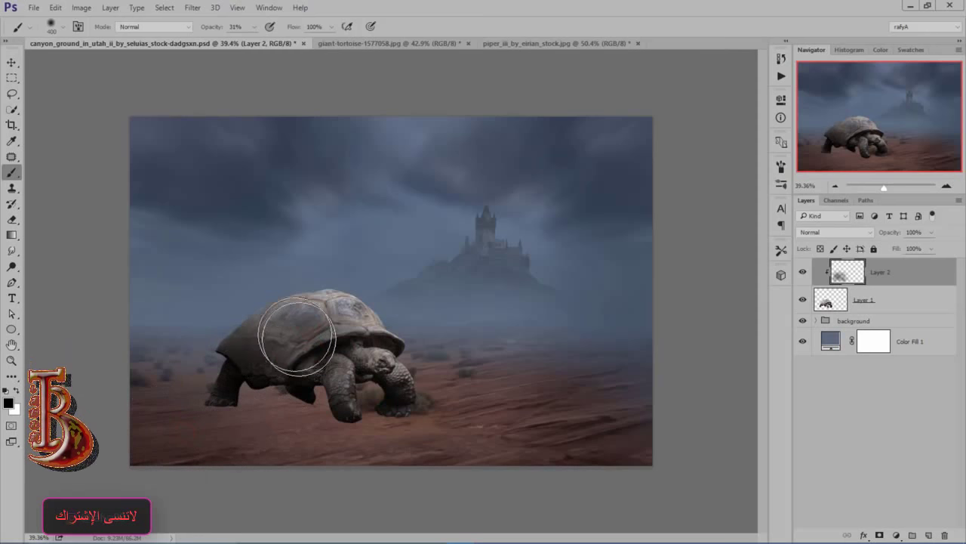
# Undo the extra shading stroke on the shell and set the clipped shading layer's opacity to 75%
pyautogui.moveTo(295, 332); pyautogui.dragTo(261, 368)
pyautogui.hotkey('ctrl', 'z')
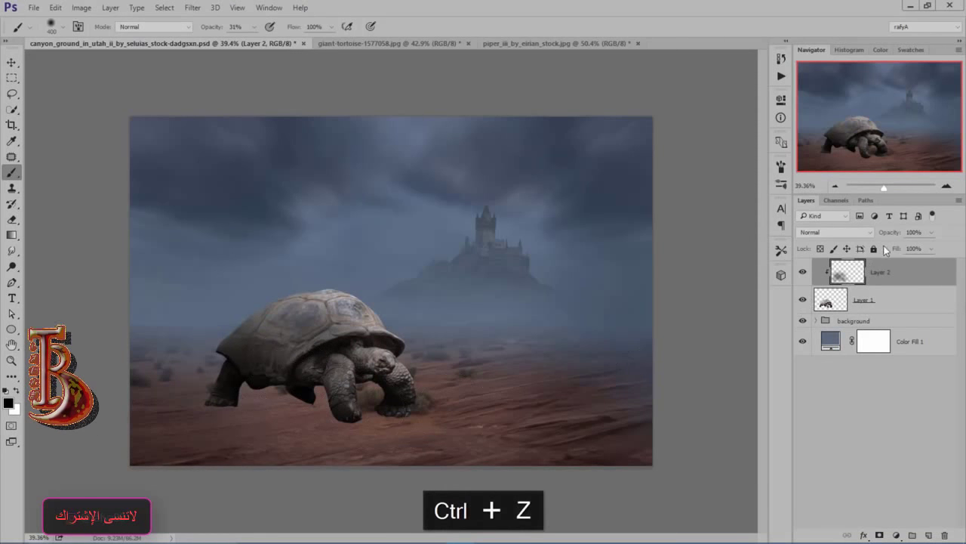
pyautogui.moveTo(893, 234); pyautogui.dragTo(878, 235)
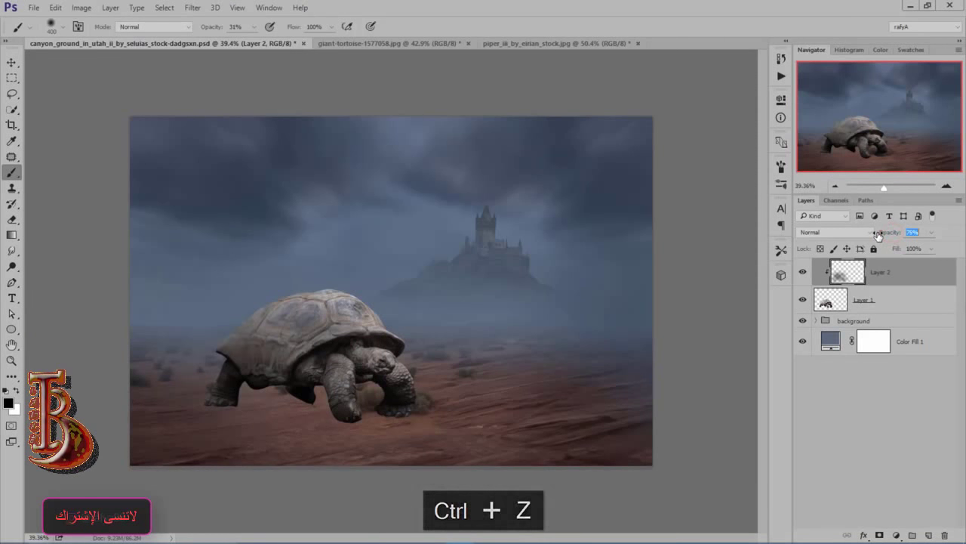
pyautogui.scroll(-1, 487, 308)
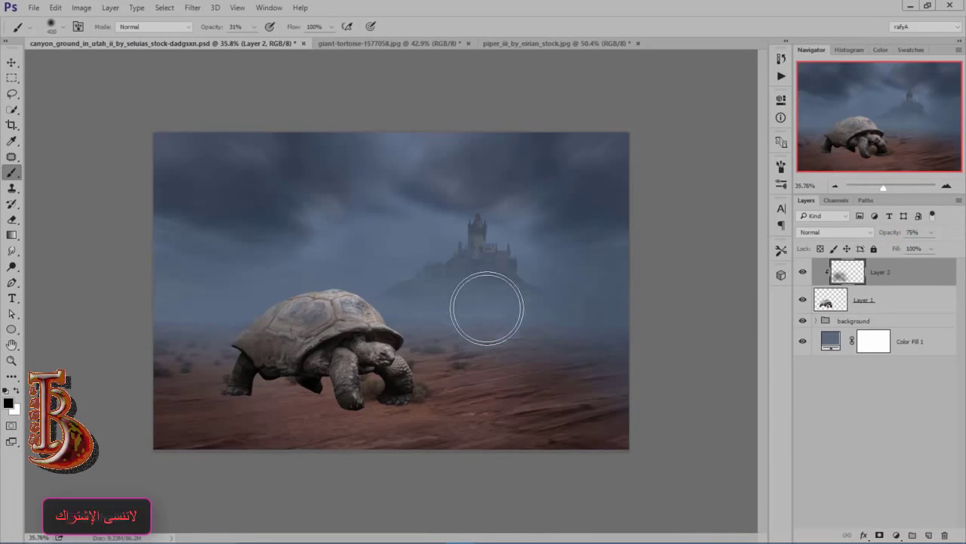
# Darken the recesses around the tortoise's belly and legs with a smaller brush of about 90 px
pyautogui.scroll(2, 339, 383)
pyautogui.press('[')
pyautogui.press('[')
pyautogui.press('[')
pyautogui.press('[')
pyautogui.scroll(2, 337, 384)
pyautogui.moveTo(317, 387); pyautogui.dragTo(311, 412)
pyautogui.moveTo(343, 379)
pyautogui.mouseDown()
pyautogui.moveTo(370, 357)
pyautogui.moveTo(383, 367)
pyautogui.mouseUp()
pyautogui.moveTo(403, 396); pyautogui.dragTo(416, 446)
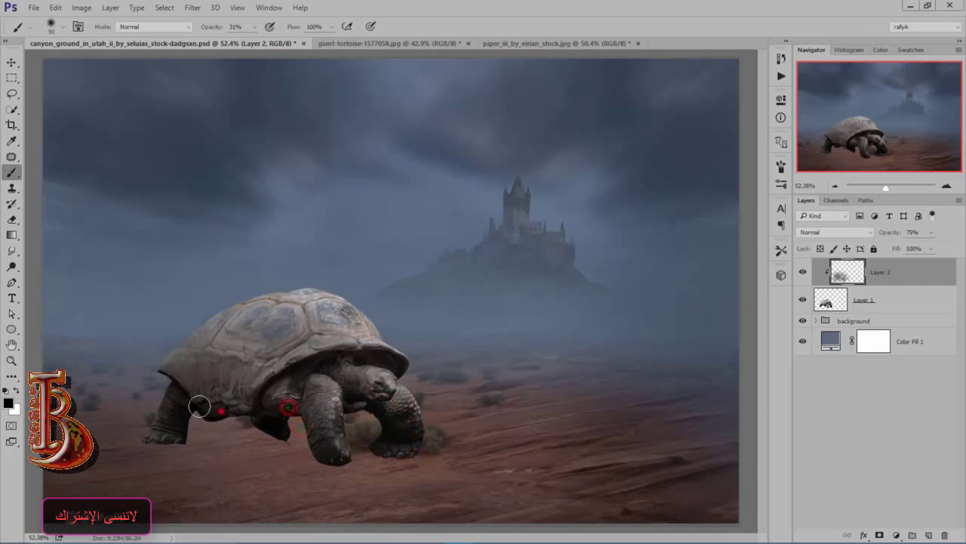
# Shade the shell broadly with a 400 px brush, then set the shading layer's opacity to 69% and compare with it hidden
pyautogui.press(']')
pyautogui.press(']')
pyautogui.press(']')
pyautogui.moveTo(257, 383)
pyautogui.mouseDown()
pyautogui.moveTo(203, 387)
pyautogui.moveTo(388, 351)
pyautogui.mouseUp()
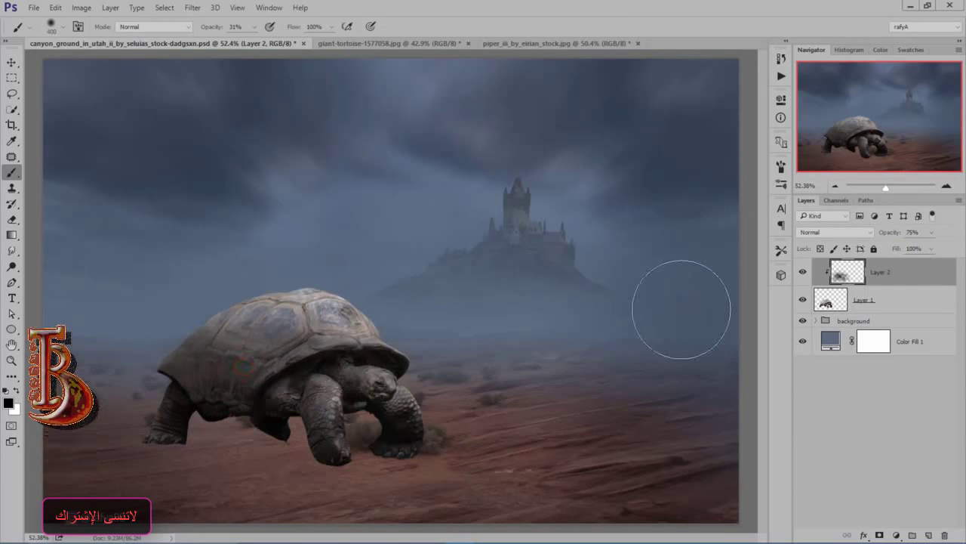
pyautogui.scroll(-4, 386, 283)
pyautogui.scroll(3, 387, 283)
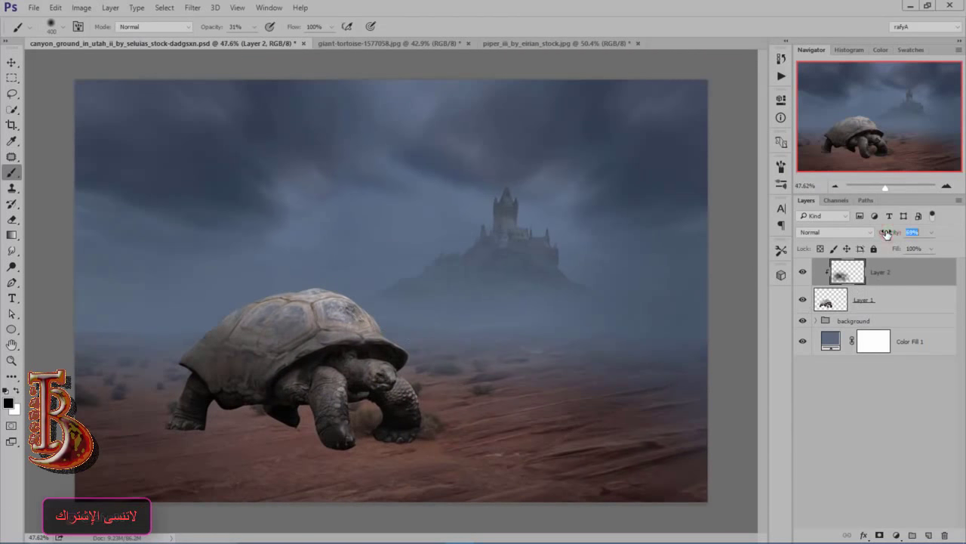
pyautogui.scroll(-10, 458, 292)
pyautogui.click(804, 272)
pyautogui.click(804, 273)
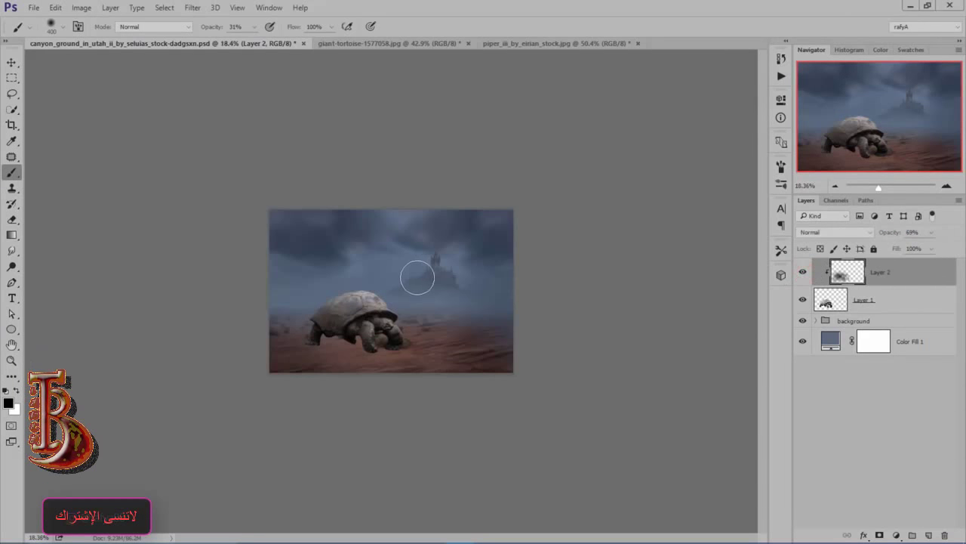
pyautogui.scroll(9, 498, 291)
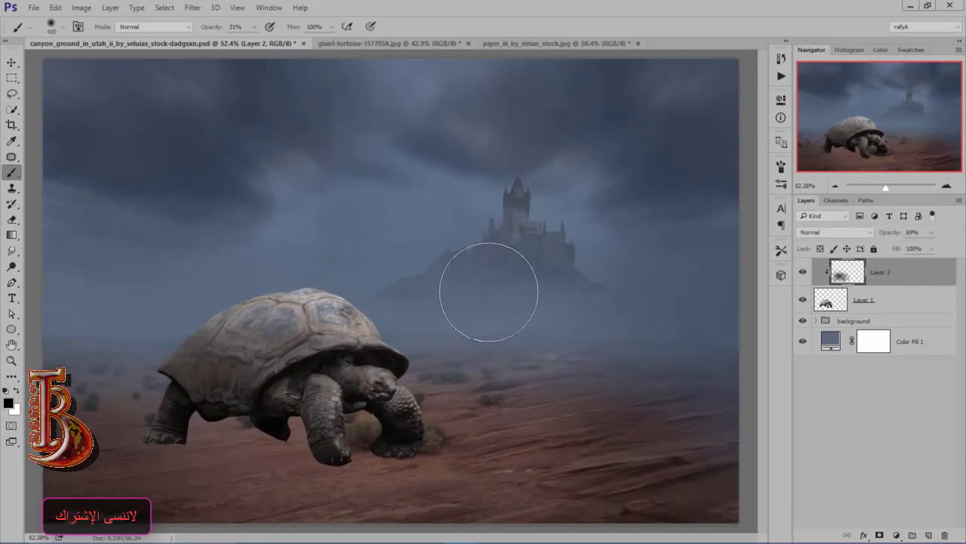
pyautogui.scroll(-1, 400, 359)
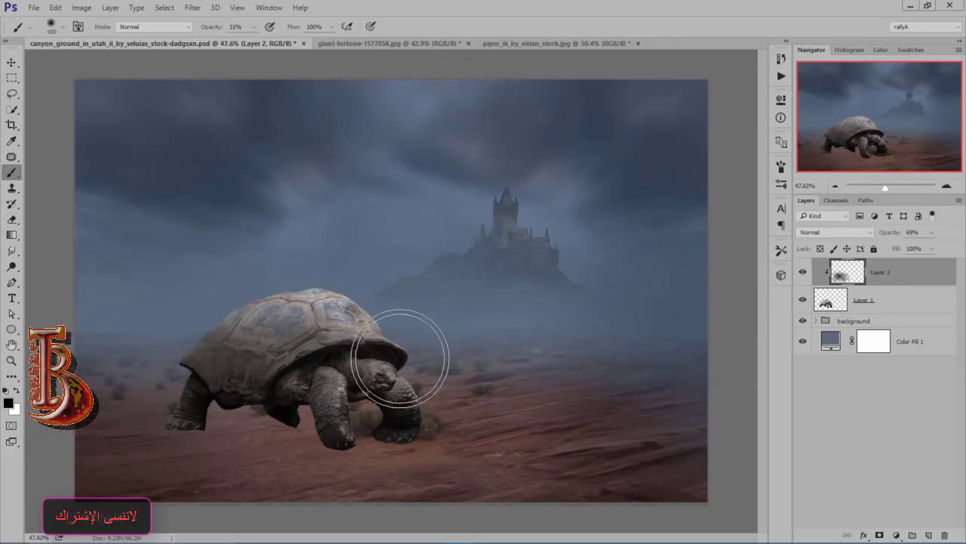
# Add a layer beneath the tortoise and paint black contact shadows under the rear feet with a brush of about 35 px
pyautogui.click(906, 320)
pyautogui.click(929, 534)
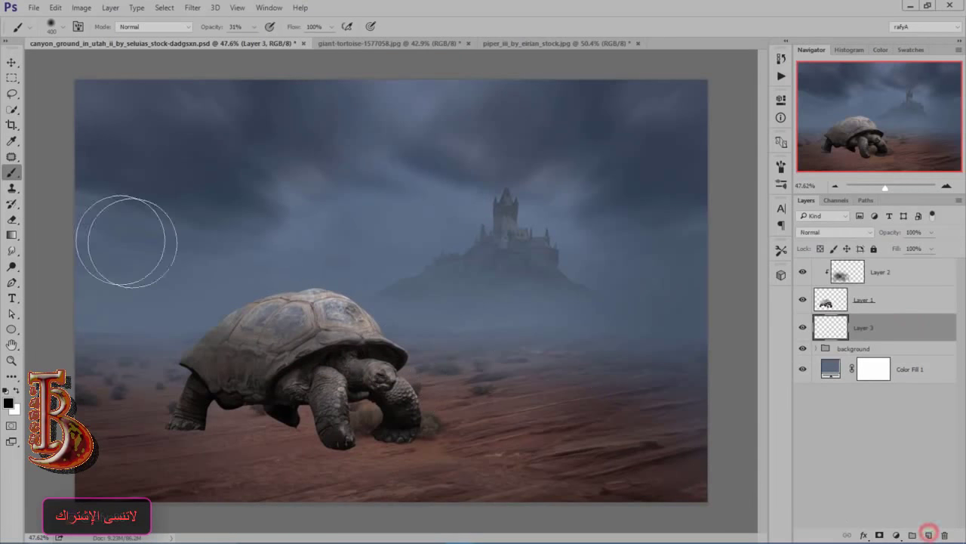
pyautogui.scroll(3, 189, 401)
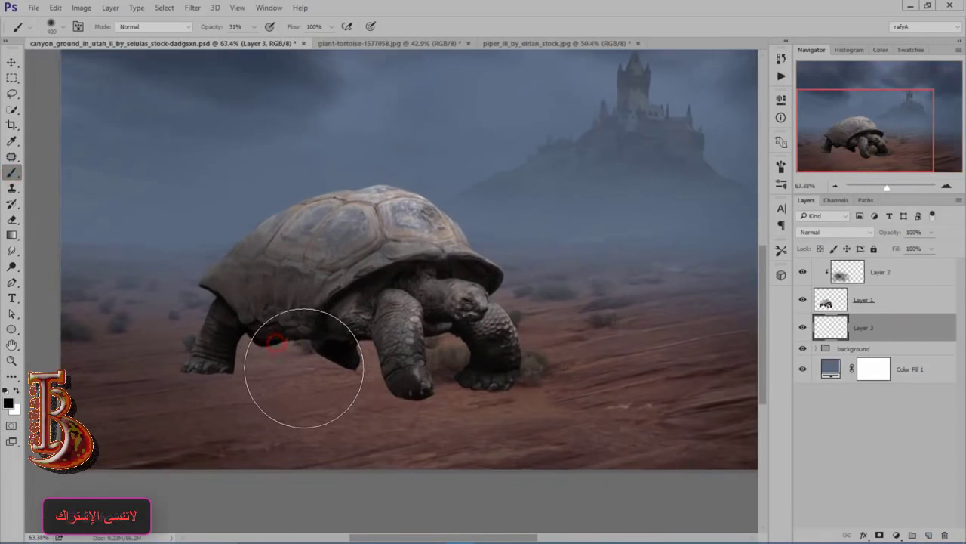
pyautogui.scroll(3, 222, 386)
pyautogui.press('[')
pyautogui.press('[')
pyautogui.press('[')
pyautogui.press('[')
pyautogui.press('[')
pyautogui.press('[')
pyautogui.press('[')
pyautogui.press('[')
pyautogui.press('[')
pyautogui.press('[')
pyautogui.press('[')
pyautogui.press('[')
pyautogui.scroll(3, 196, 374)
pyautogui.press('[')
pyautogui.press('[')
pyautogui.press('[')
pyautogui.press('[')
pyautogui.press('[')
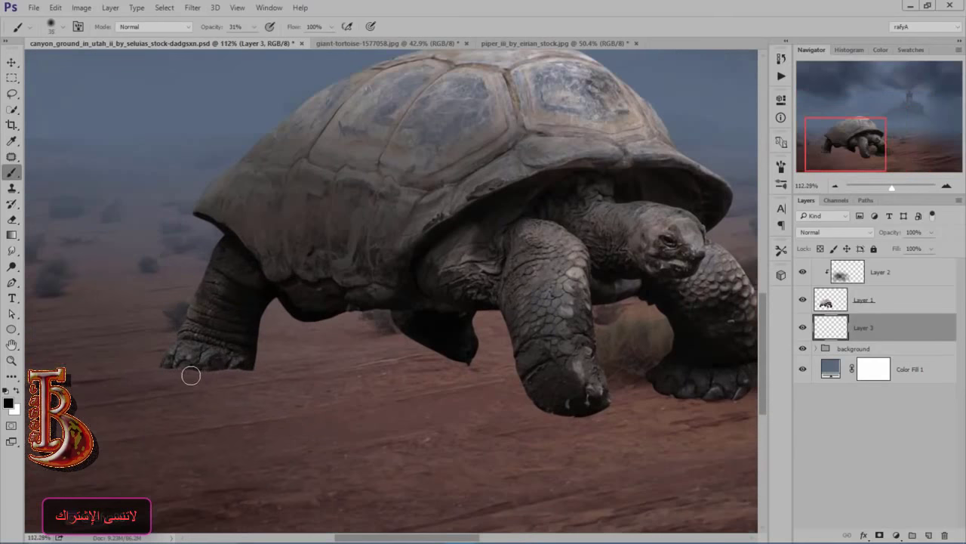
pyautogui.moveTo(204, 368)
pyautogui.mouseDown()
pyautogui.moveTo(171, 365)
pyautogui.moveTo(356, 381)
pyautogui.mouseUp()
pyautogui.moveTo(442, 367)
pyautogui.mouseDown()
pyautogui.moveTo(391, 368)
pyautogui.moveTo(437, 369)
pyautogui.mouseUp()
# Paint contact shadows under the tortoise's front feet with a brush of about 70 px
pyautogui.scroll(-7, 447, 369)
pyautogui.scroll(3, 465, 369)
pyautogui.press(']')
pyautogui.press(']')
pyautogui.press(']')
pyautogui.moveTo(494, 385); pyautogui.dragTo(520, 390)
pyautogui.moveTo(615, 383); pyautogui.dragTo(574, 388)
pyautogui.scroll(-4, 576, 375)
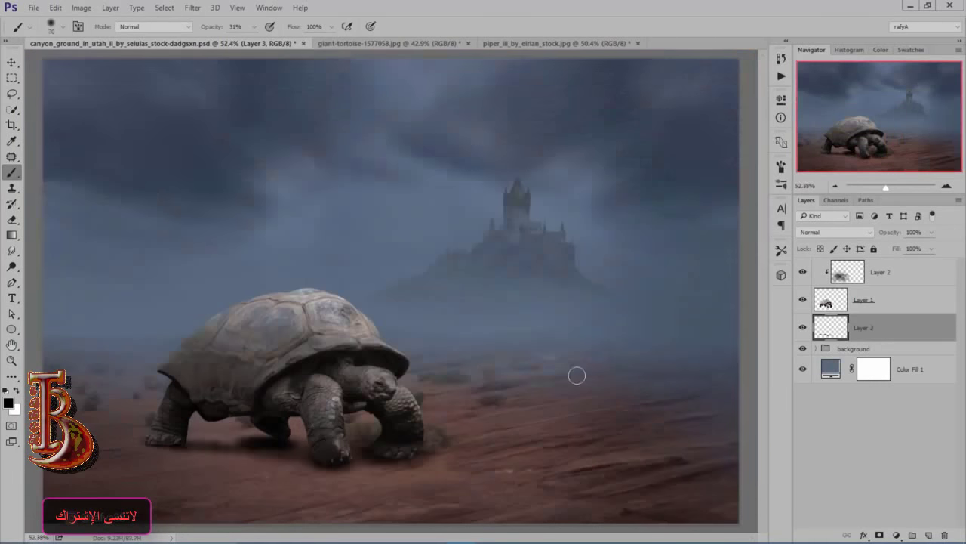
# Paint a wider ground shadow beneath the tortoise with a 125 px brush, lowering the brush opacity to 23%
pyautogui.scroll(4, 312, 425)
pyautogui.press(']')
pyautogui.press(']')
pyautogui.press(']')
pyautogui.press(']')
pyautogui.moveTo(282, 462); pyautogui.dragTo(144, 454)
pyautogui.moveTo(215, 28); pyautogui.dragTo(210, 27)
pyautogui.moveTo(278, 457); pyautogui.dragTo(302, 458)
pyautogui.scroll(-2, 331, 445)
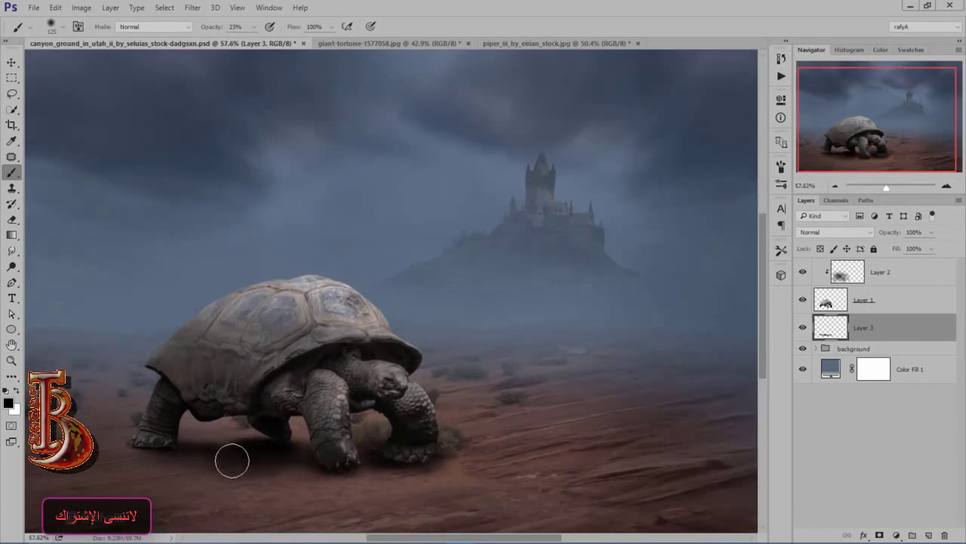
# Set the ground shadow layer's opacity to 78%
pyautogui.click(884, 234)
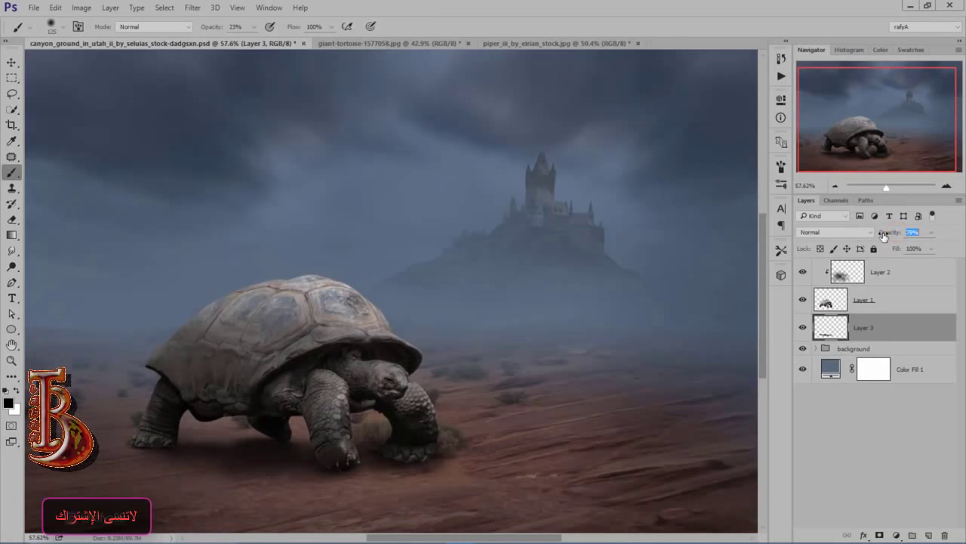
pyautogui.scroll(-2, 494, 278)
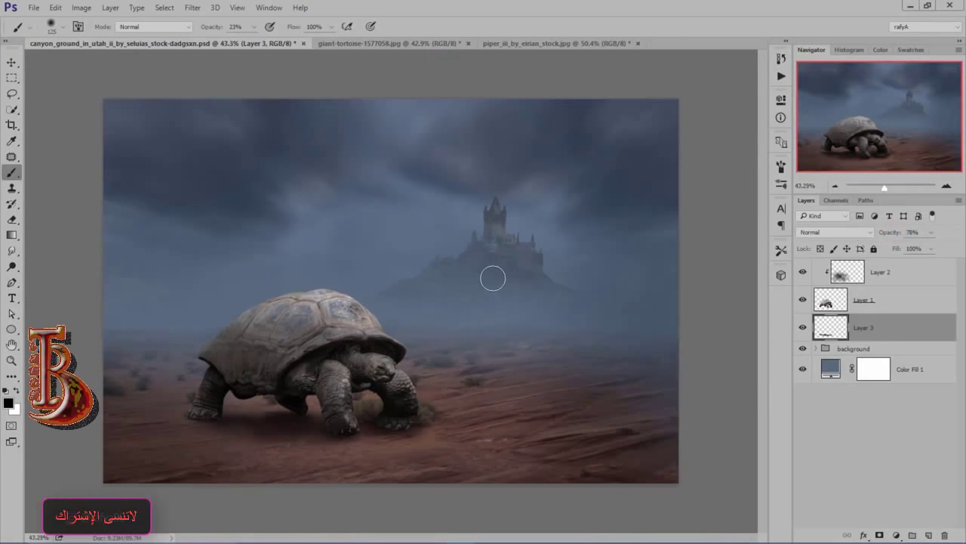
pyautogui.scroll(-2, 453, 291)
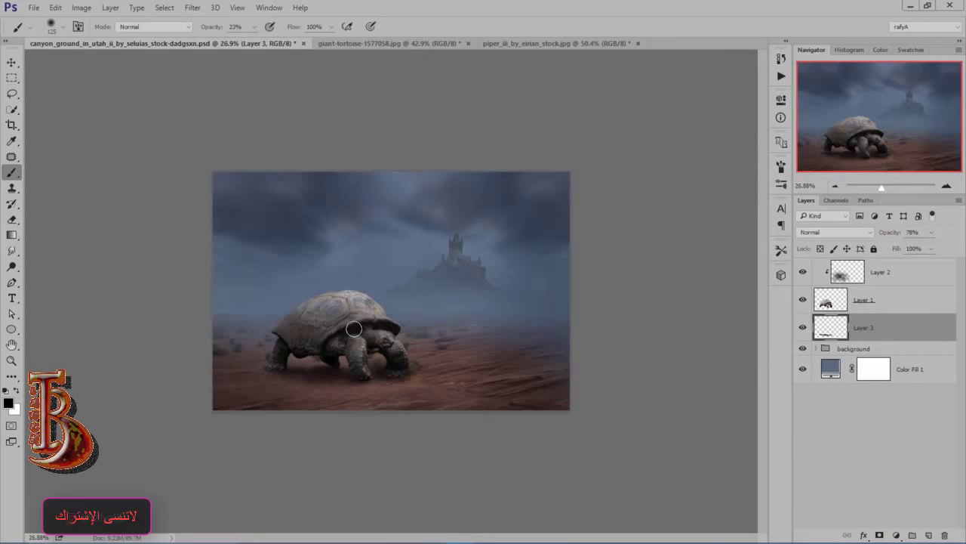
pyautogui.scroll(2, 354, 329)
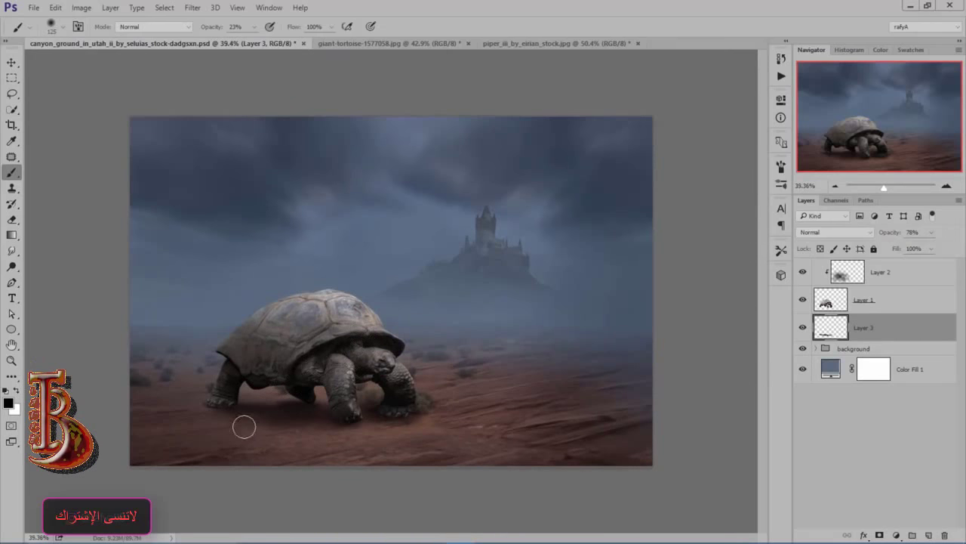
# Extend the soft ground shadow around and below the tortoise with a 200 px brush
pyautogui.moveTo(199, 422)
pyautogui.mouseDown()
pyautogui.moveTo(251, 424)
pyautogui.moveTo(129, 421)
pyautogui.moveTo(446, 427)
pyautogui.moveTo(198, 417)
pyautogui.moveTo(331, 419)
pyautogui.moveTo(224, 389)
pyautogui.mouseUp()
pyautogui.scroll(2, 226, 408)
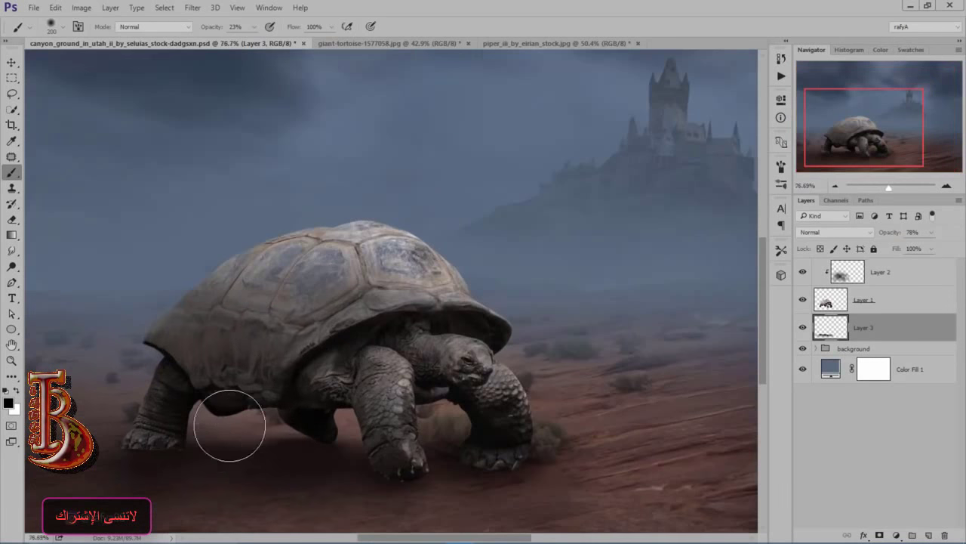
pyautogui.moveTo(332, 401); pyautogui.dragTo(387, 350)
# Darken the lower edge of the tortoise's rear foot on its layer using the Burn tool with a 30 px brush
pyautogui.click(889, 300)
pyautogui.scroll(1, 96, 328)
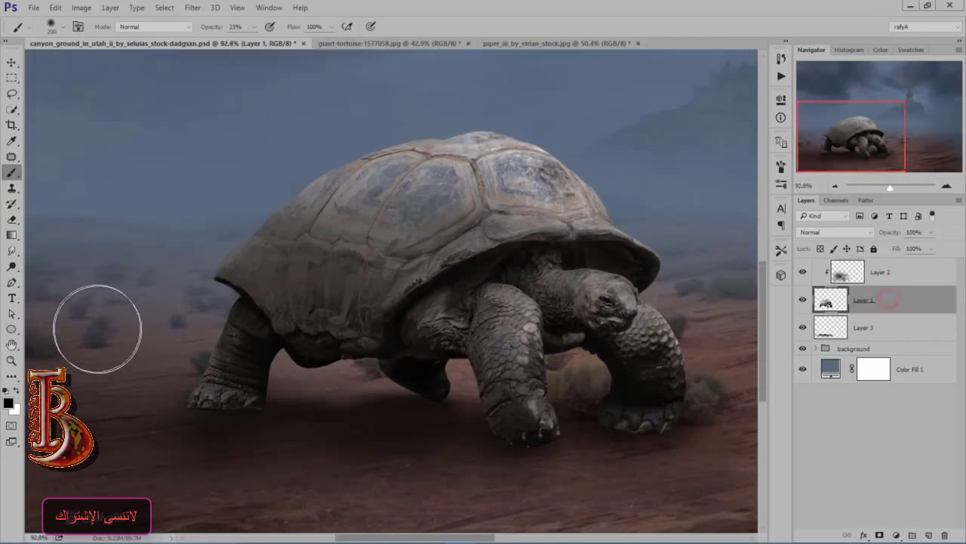
pyautogui.rightClick(12, 262)
pyautogui.click(53, 276)
pyautogui.scroll(3, 194, 378)
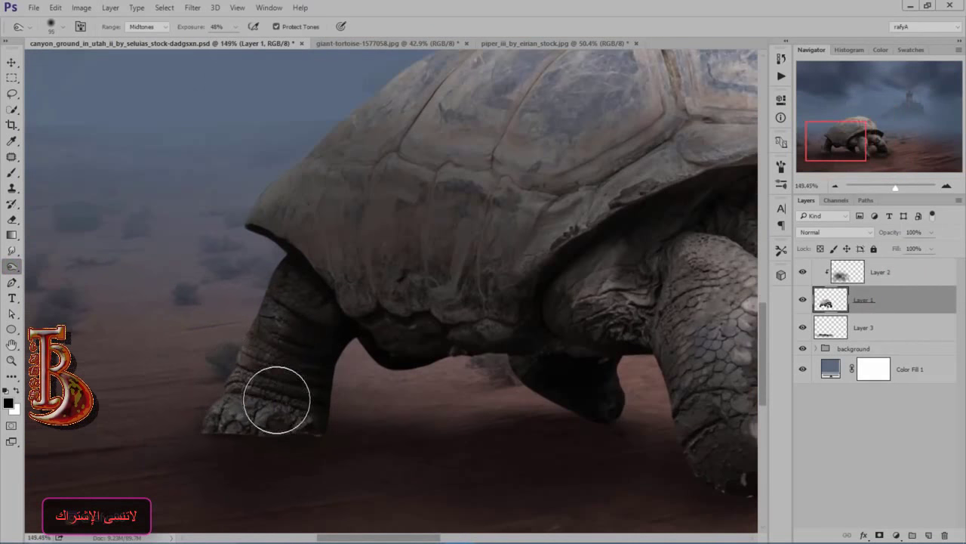
pyautogui.press('[')
pyautogui.press('[')
pyautogui.press('[')
pyautogui.press('[')
pyautogui.press('[')
pyautogui.press('[')
pyautogui.press('[')
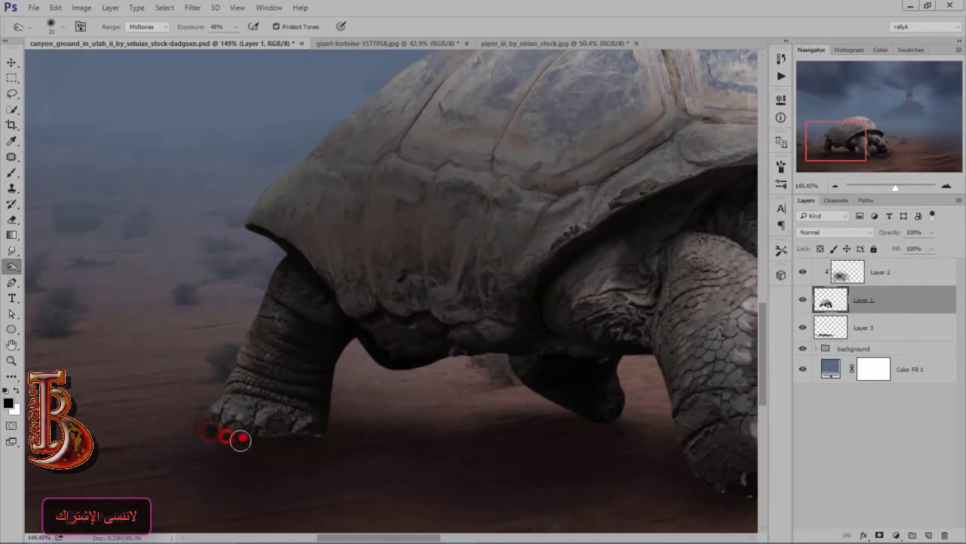
pyautogui.moveTo(315, 437); pyautogui.dragTo(193, 431)
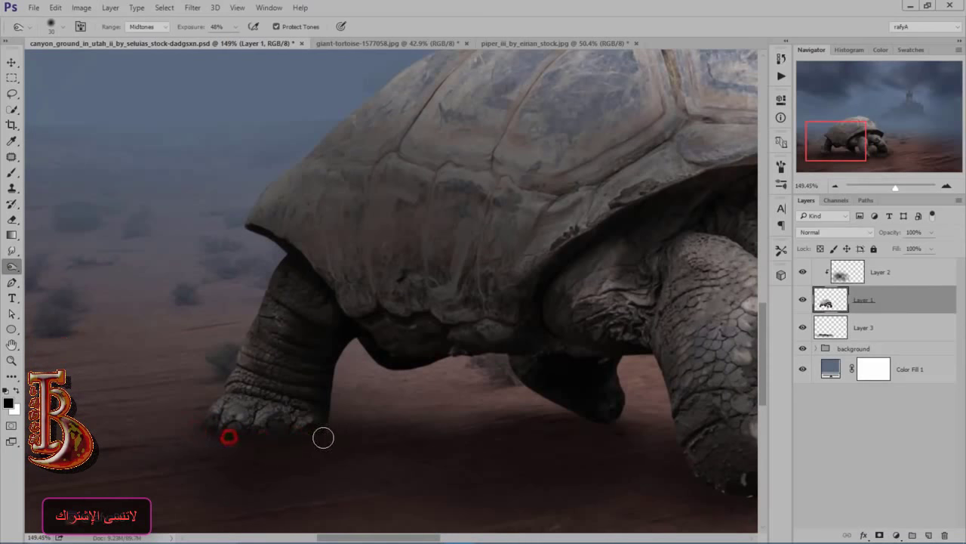
# Burn the lower edges of the tortoise's two front feet so they blend into the ground shadow
pyautogui.scroll(-3, 615, 487)
pyautogui.scroll(3, 616, 446)
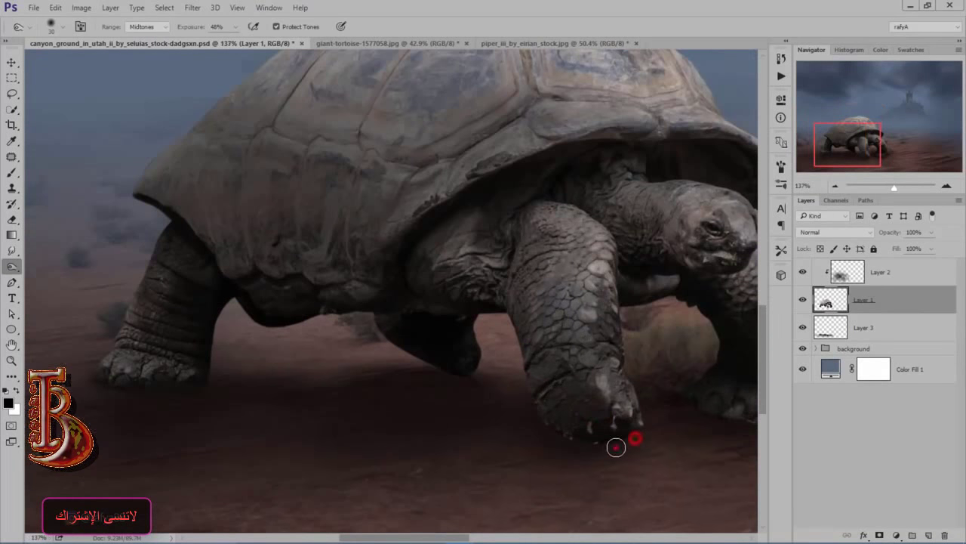
pyautogui.scroll(-3, 645, 467)
pyautogui.scroll(3, 725, 419)
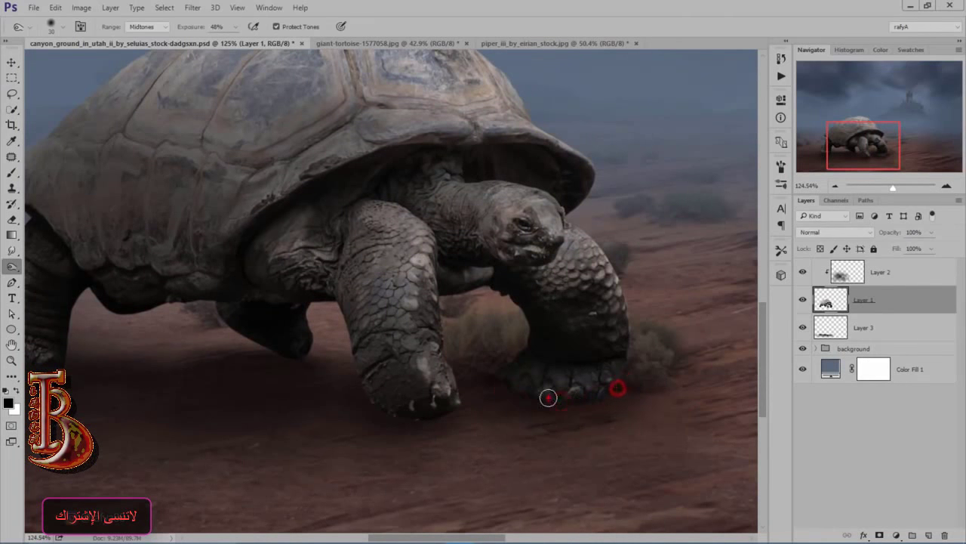
pyautogui.scroll(-4, 474, 384)
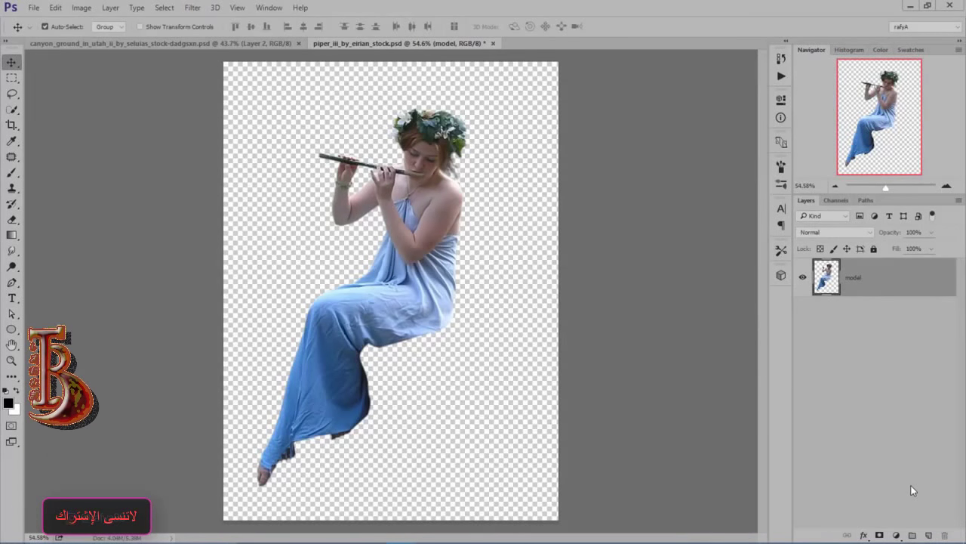
# Bring the flute-playing model into the canyon composition and scale her proportionally to about 52%
pyautogui.moveTo(420, 134); pyautogui.dragTo(372, 239)
pyautogui.hotkey('ctrl', 't')
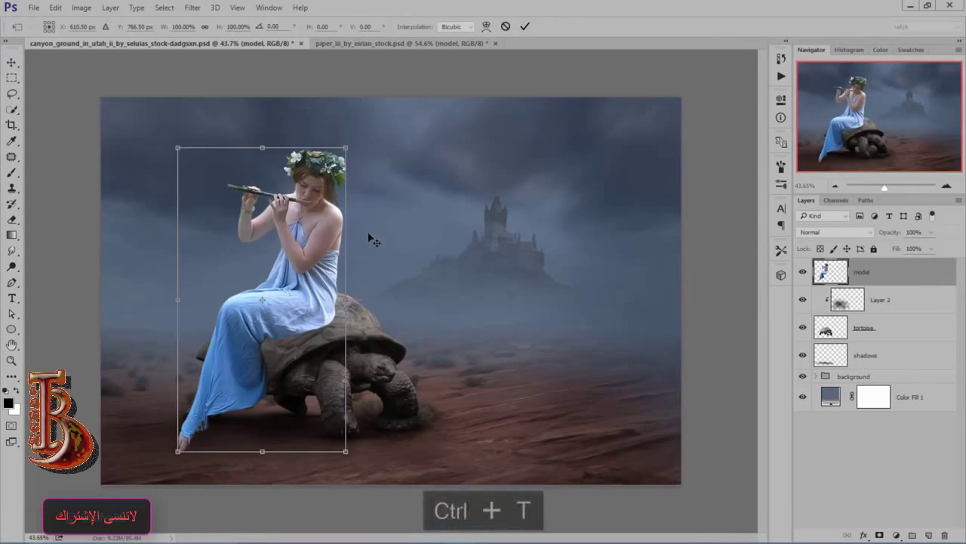
pyautogui.moveTo(347, 147); pyautogui.dragTo(300, 216)
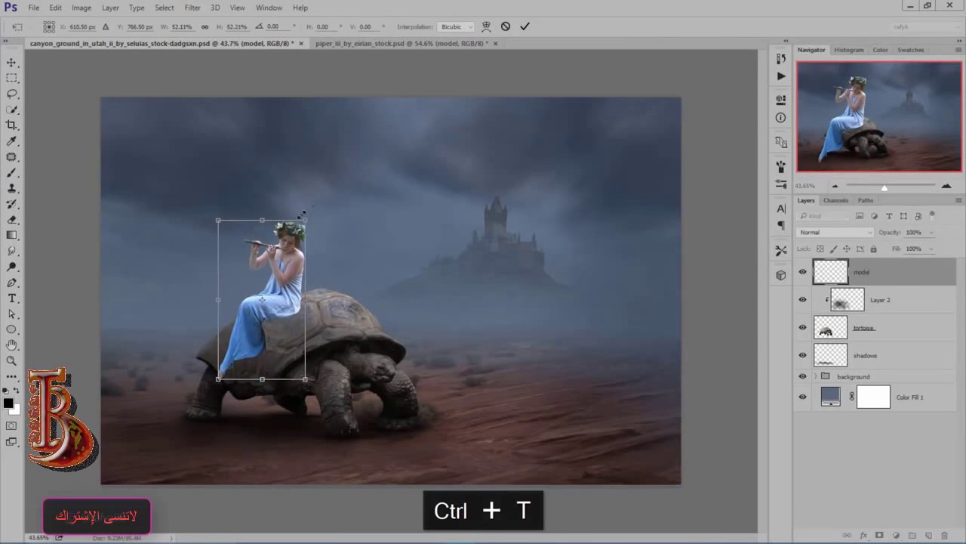
# Position the scaled model so she sits on the tortoise's shell and apply the transformation
pyautogui.scroll(3, 306, 298)
pyautogui.moveTo(271, 285); pyautogui.dragTo(294, 261)
pyautogui.scroll(-2, 302, 287)
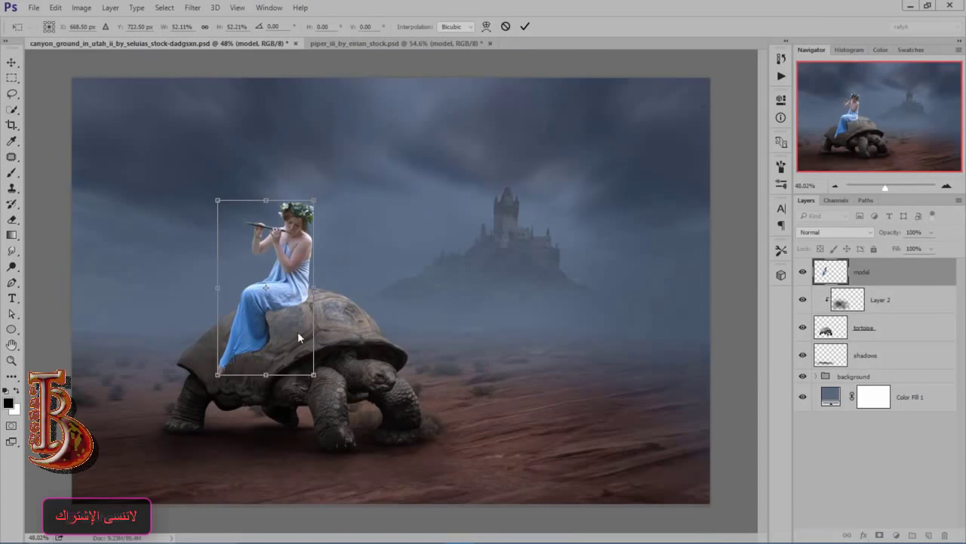
pyautogui.moveTo(292, 334); pyautogui.dragTo(287, 339)
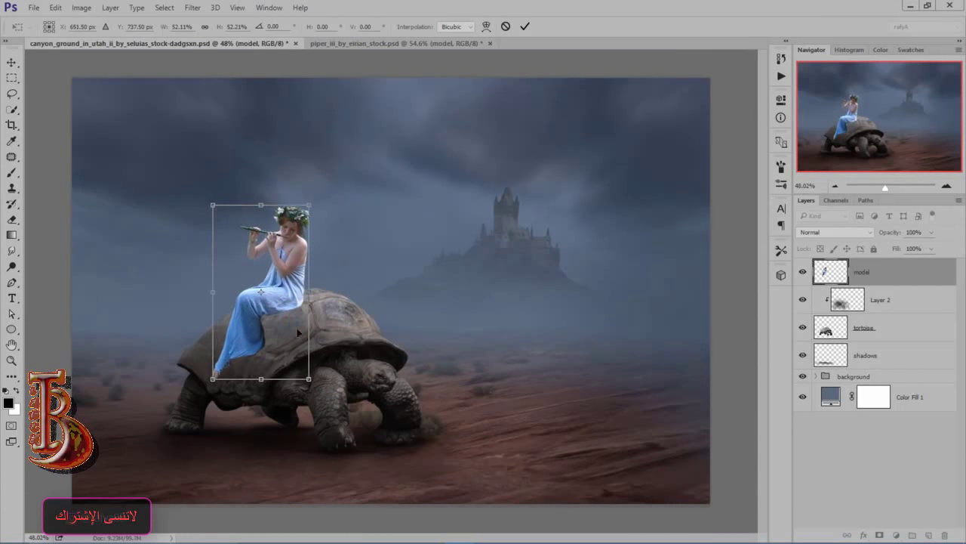
pyautogui.click(525, 27)
# Apply a Camera Raw filter to the model with Highlights -41, Whites -2, Clarity +38 and Vibrance about -30
pyautogui.click(199, 8)
pyautogui.click(252, 78)
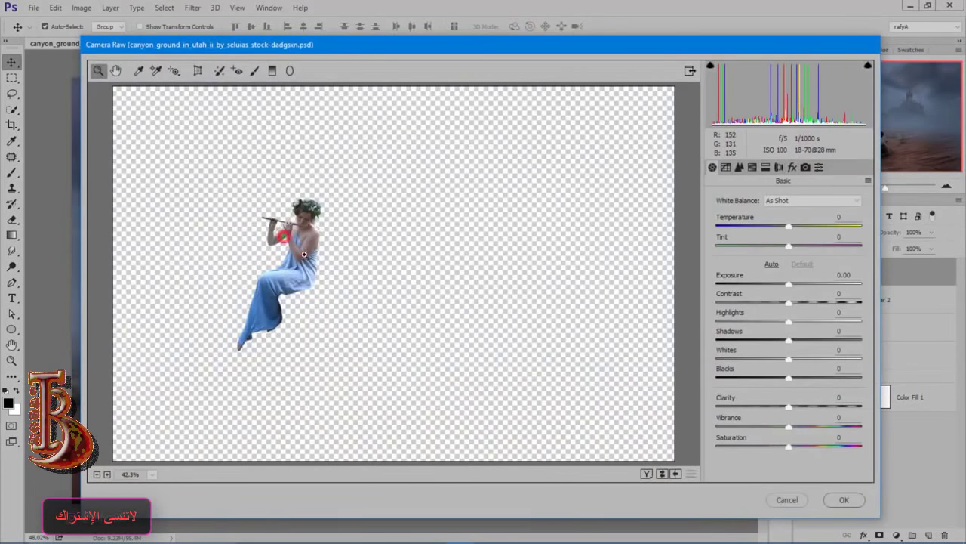
pyautogui.click(303, 255)
pyautogui.click(309, 278)
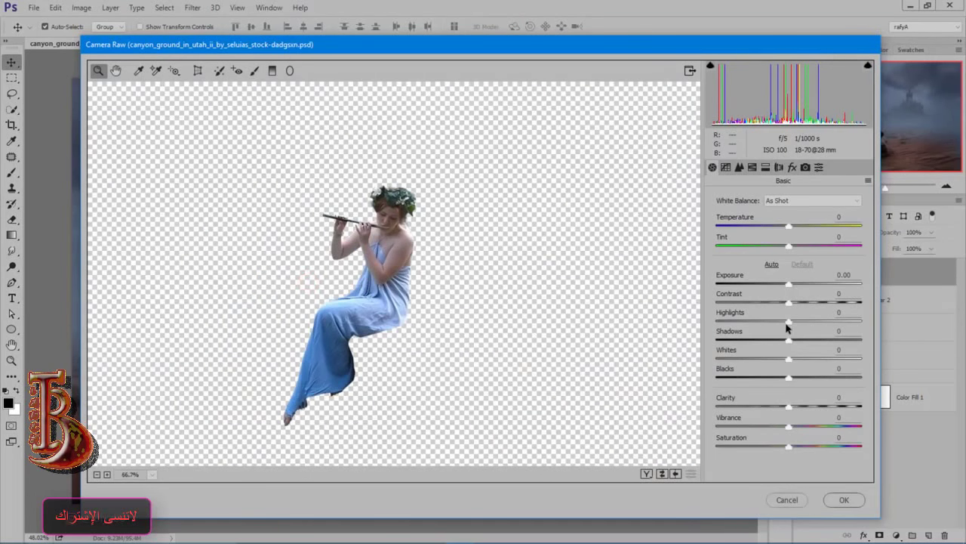
pyautogui.moveTo(786, 324); pyautogui.dragTo(765, 323)
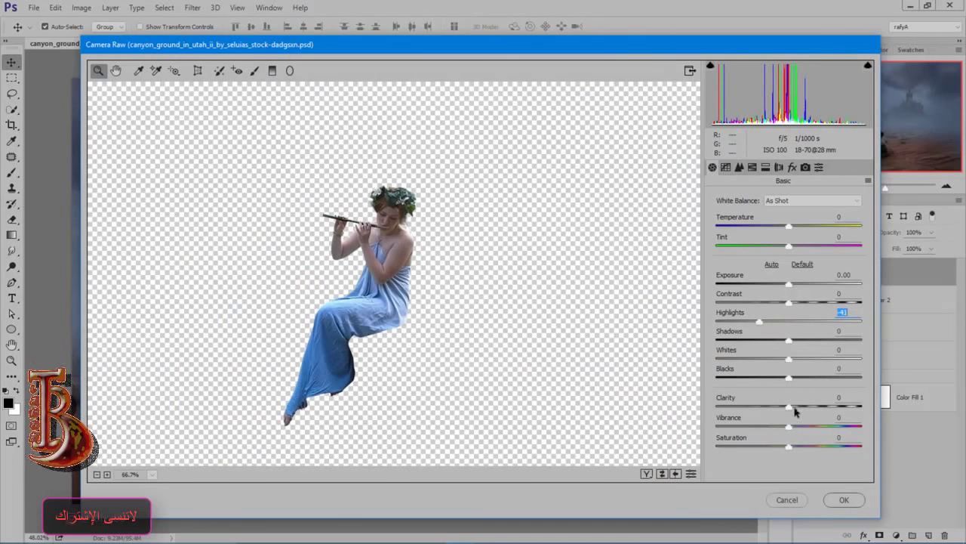
pyautogui.moveTo(793, 405); pyautogui.dragTo(817, 408)
pyautogui.moveTo(795, 355); pyautogui.dragTo(789, 360)
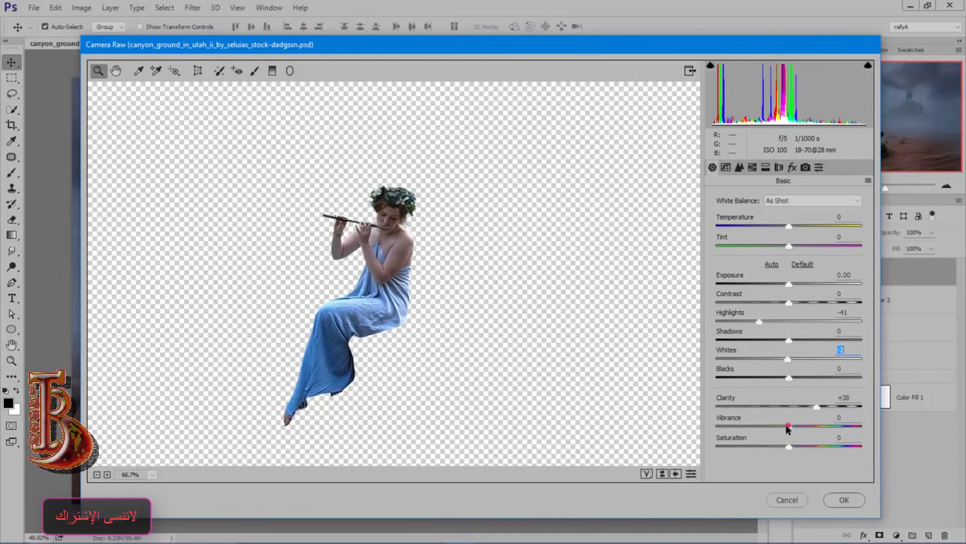
pyautogui.moveTo(763, 428); pyautogui.dragTo(767, 429)
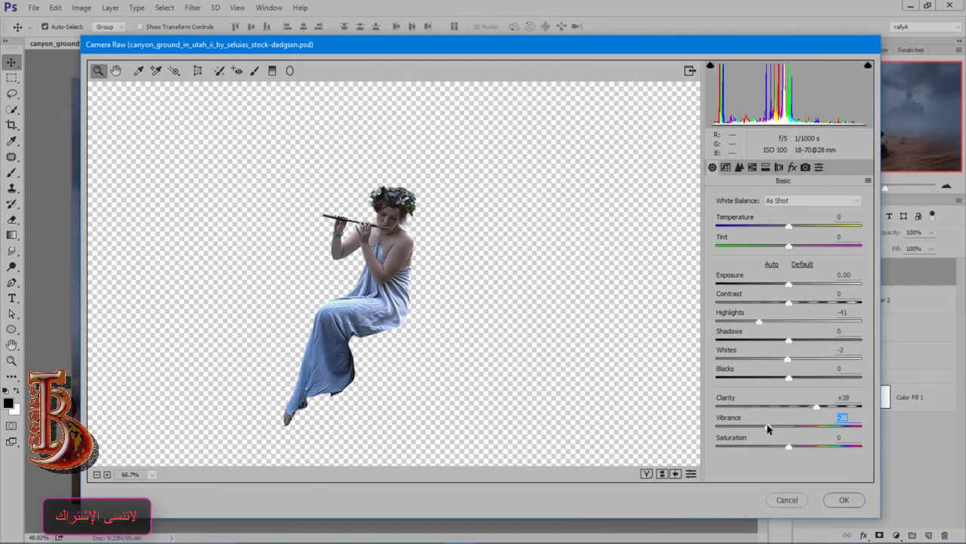
pyautogui.click(840, 499)
# Add a Hue/Saturation adjustment clipped to the model and tone down the Cyans range of her dress
pyautogui.scroll(1, 351, 276)
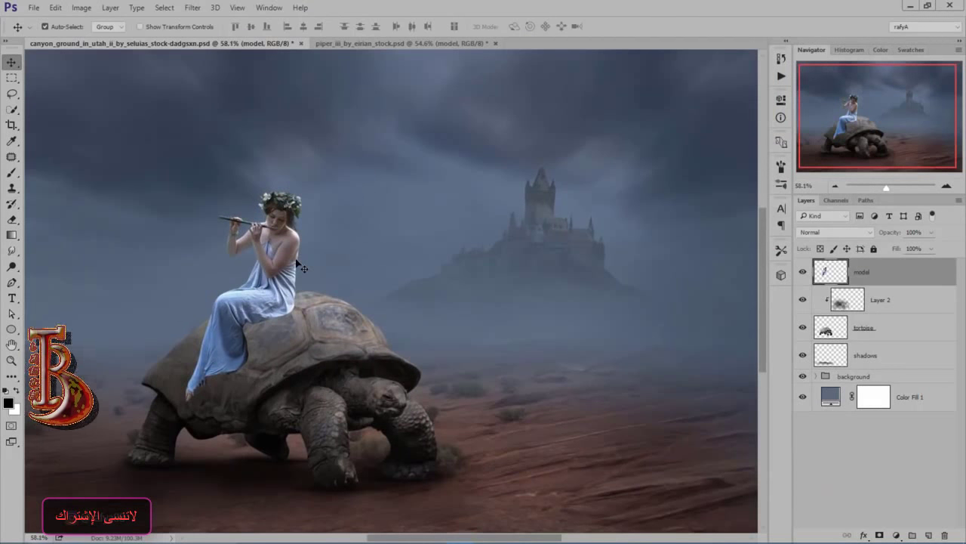
pyautogui.scroll(3, 275, 283)
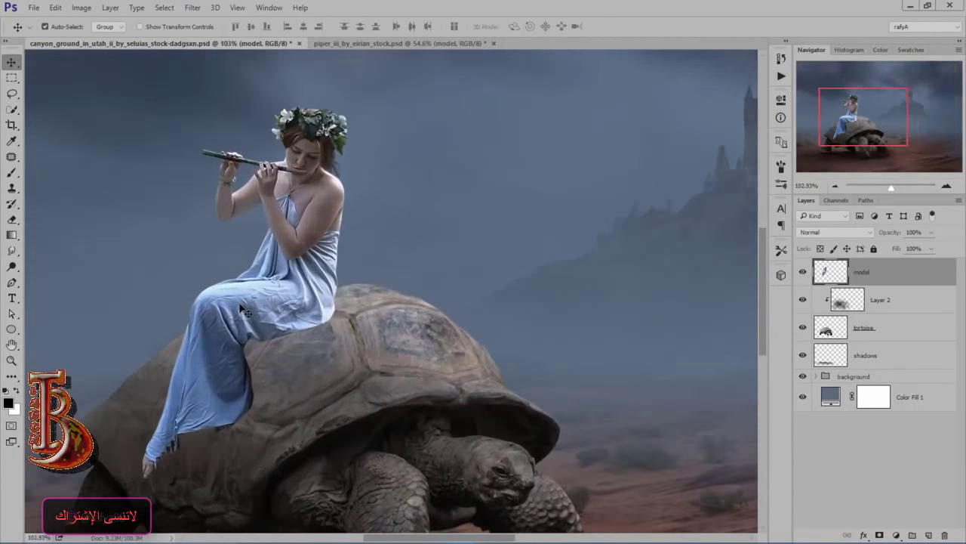
pyautogui.click(897, 536)
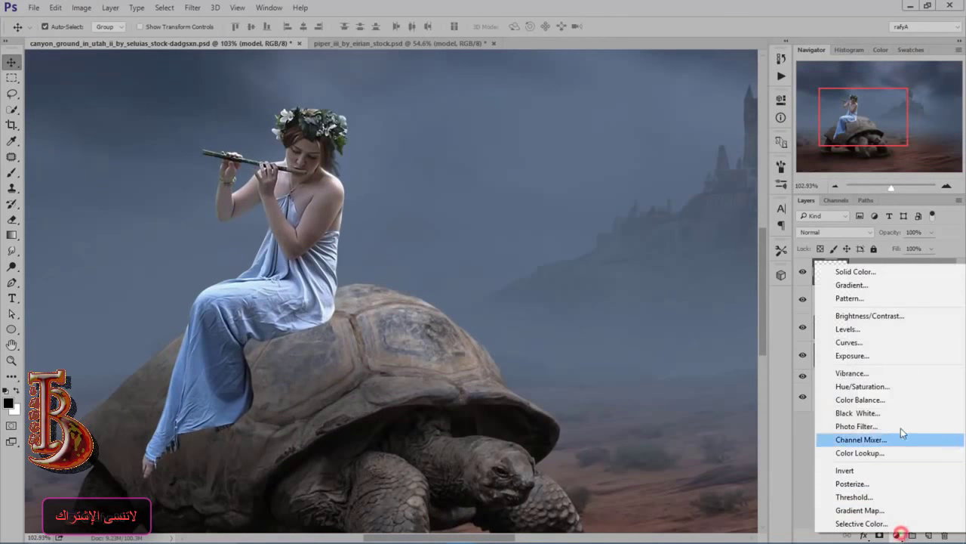
pyautogui.click(921, 389)
pyautogui.click(679, 142)
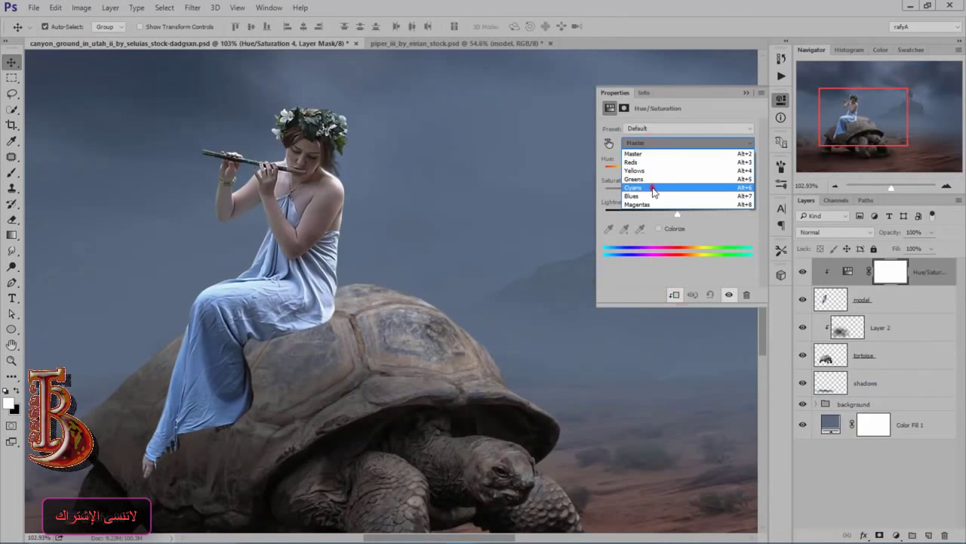
pyautogui.click(674, 189)
pyautogui.moveTo(677, 213); pyautogui.dragTo(652, 212)
pyautogui.click(745, 93)
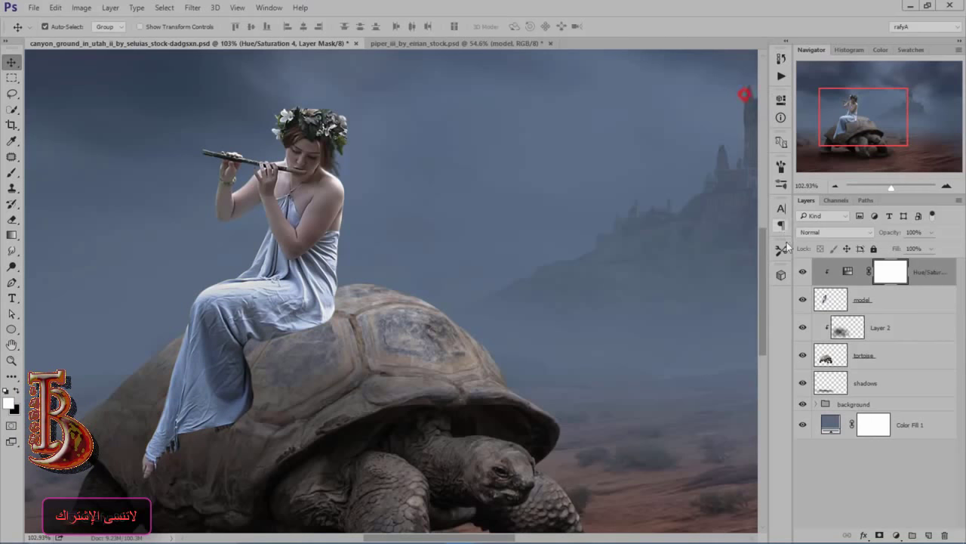
# Add a new layer above the Hue/Saturation adjustment and clip it to the model
pyautogui.hotkey('ctrl', '0')
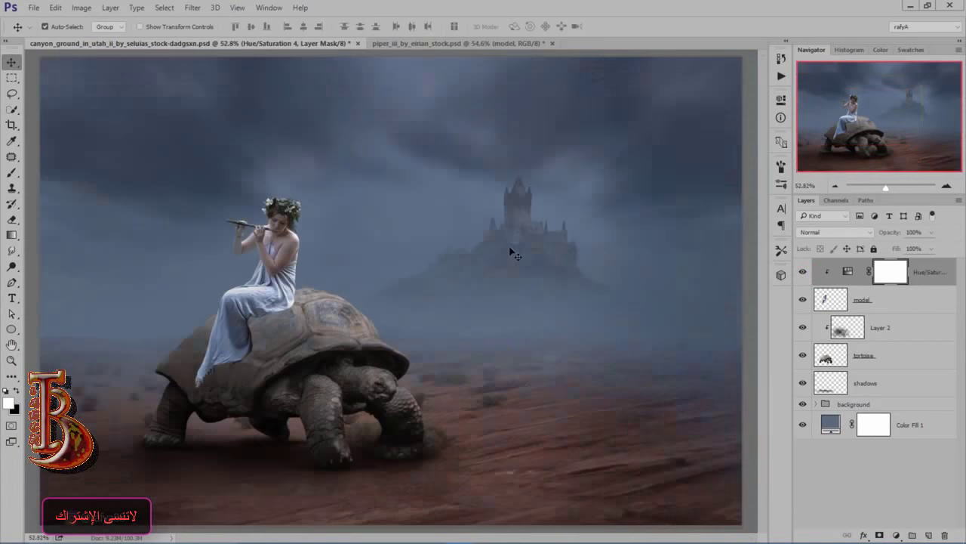
pyautogui.scroll(9, 250, 266)
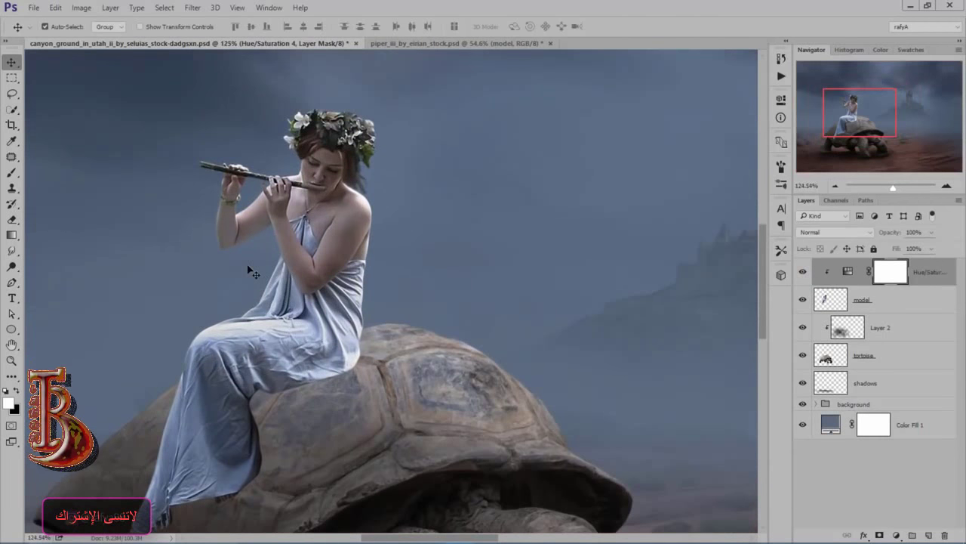
pyautogui.scroll(-2, 249, 270)
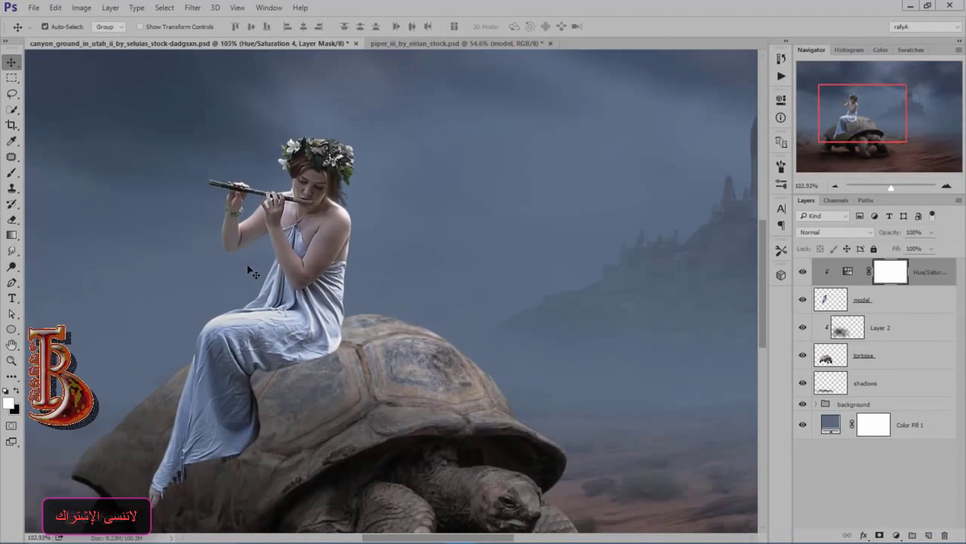
pyautogui.click(930, 535)
pyautogui.rightClick(926, 274)
pyautogui.click(766, 296)
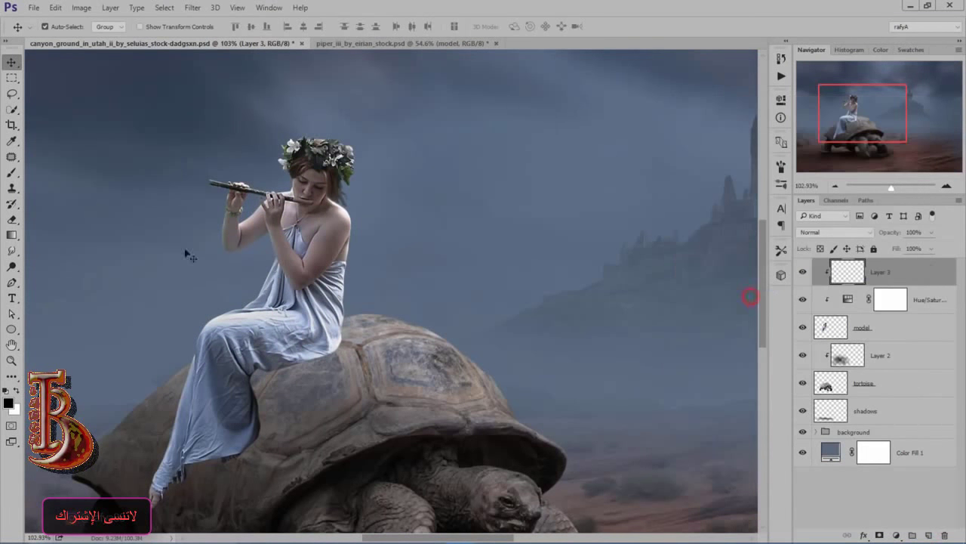
# Paint soft black shading over the skirt and lower part of the model with a 200 px brush at 20% opacity
pyautogui.press('b')
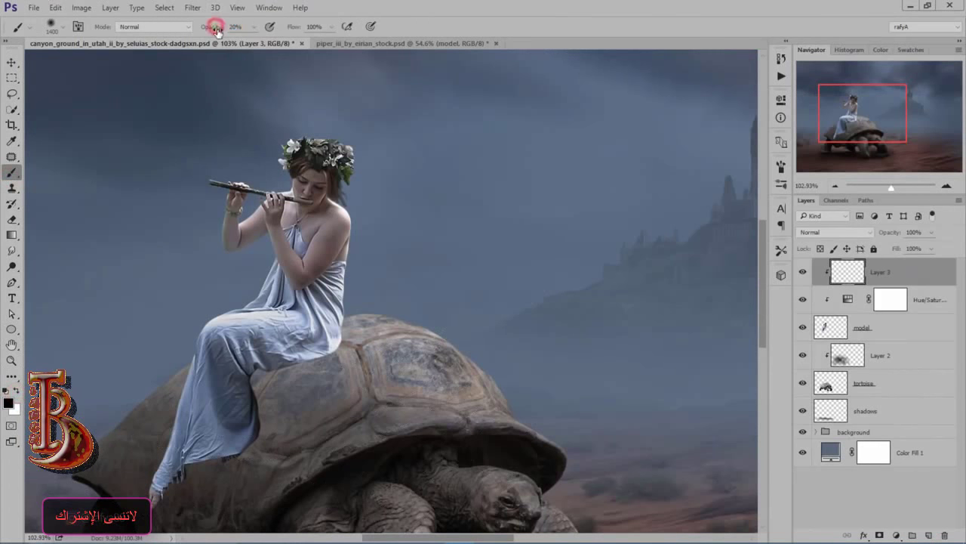
pyautogui.press('[')
pyautogui.press('[')
pyautogui.press('[')
pyautogui.press('[')
pyautogui.press('[')
pyautogui.press('[')
pyautogui.press('[')
pyautogui.press('[')
pyautogui.press('[')
pyautogui.press('[')
pyautogui.press('[')
pyautogui.press('[')
pyautogui.press('[')
pyautogui.press('[')
pyautogui.press('[')
pyautogui.press(']')
pyautogui.press(']')
pyautogui.moveTo(243, 435)
pyautogui.mouseDown()
pyautogui.moveTo(255, 385)
pyautogui.moveTo(250, 407)
pyautogui.moveTo(287, 360)
pyautogui.moveTo(324, 349)
pyautogui.moveTo(294, 373)
pyautogui.mouseUp()
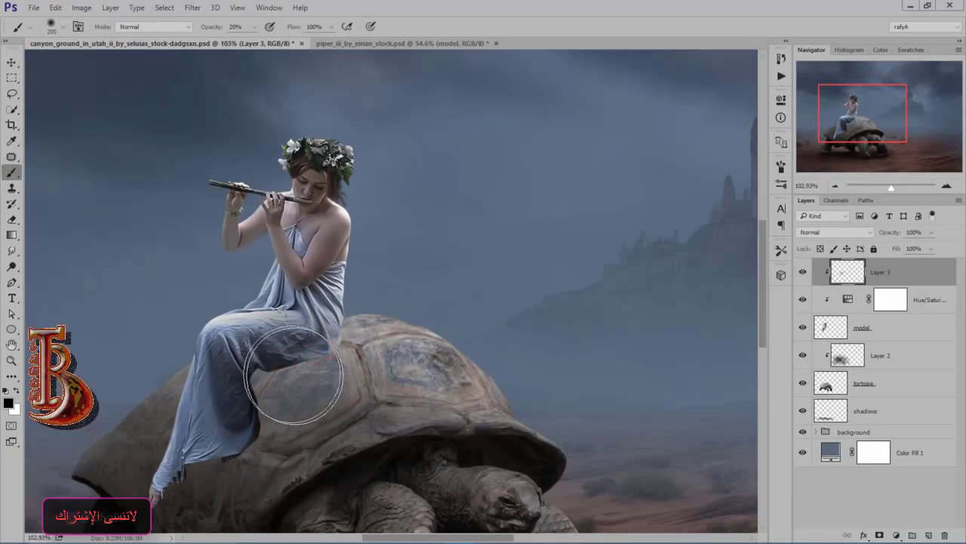
pyautogui.moveTo(254, 334)
pyautogui.mouseDown()
pyautogui.moveTo(211, 342)
pyautogui.moveTo(235, 338)
pyautogui.moveTo(215, 340)
pyautogui.moveTo(218, 397)
pyautogui.moveTo(161, 480)
pyautogui.moveTo(131, 493)
pyautogui.moveTo(205, 478)
pyautogui.moveTo(236, 428)
pyautogui.moveTo(125, 504)
pyautogui.moveTo(262, 442)
pyautogui.mouseUp()
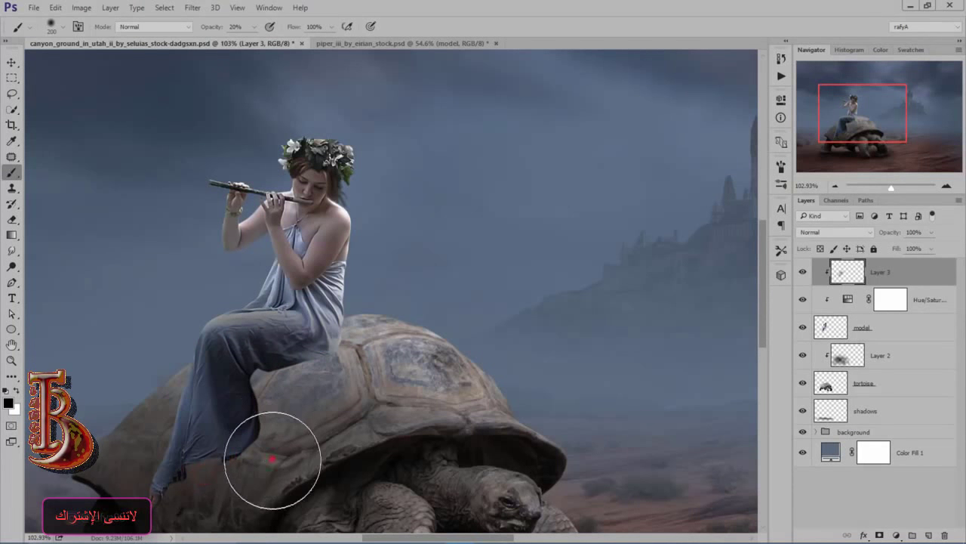
pyautogui.moveTo(313, 275)
pyautogui.mouseDown()
pyautogui.moveTo(274, 340)
pyautogui.moveTo(254, 304)
pyautogui.moveTo(180, 361)
pyautogui.moveTo(296, 389)
pyautogui.mouseUp()
pyautogui.scroll(-4, 317, 368)
pyautogui.scroll(2, 312, 289)
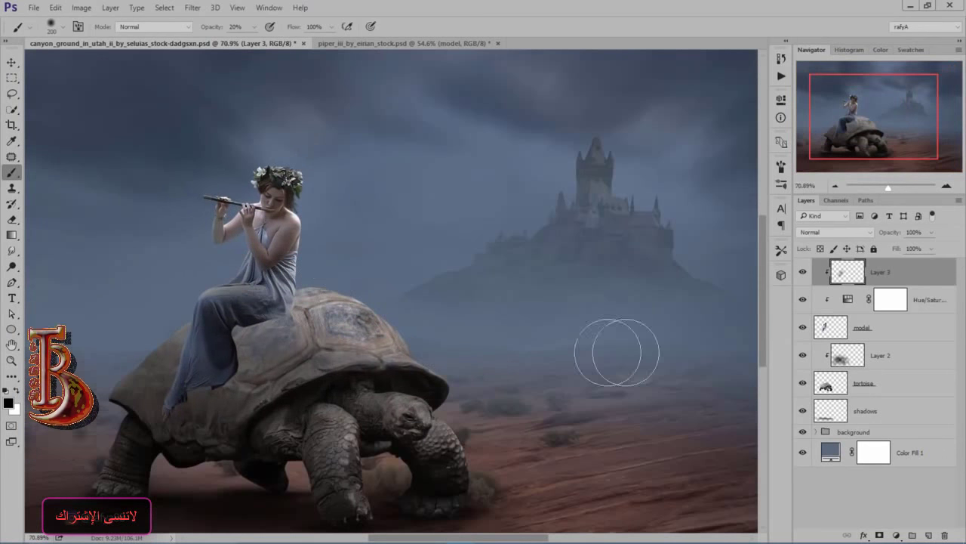
# Reduce the model's shading layer opacity to 88% and compare the image with and without the layer
pyautogui.click(890, 235)
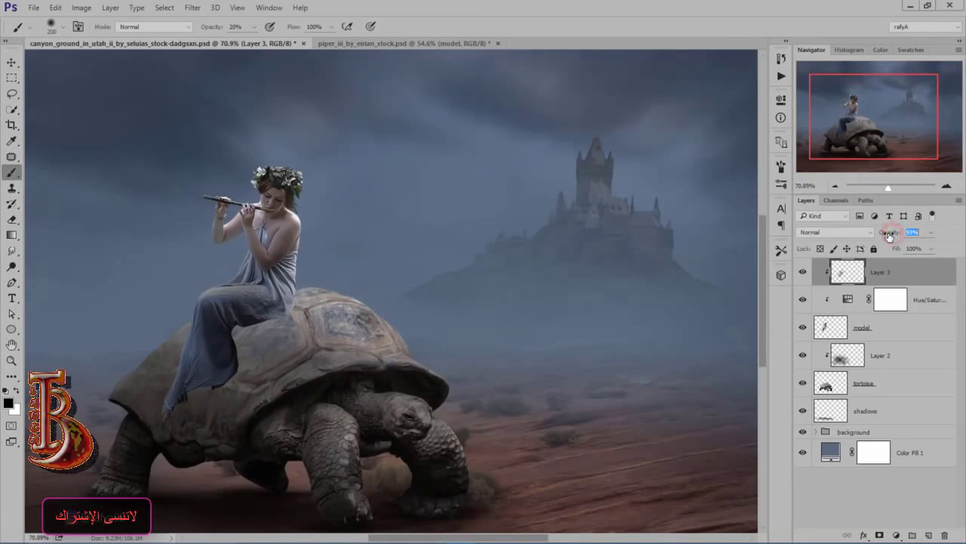
pyautogui.click(804, 273)
pyautogui.click(805, 273)
# Add another new layer clipped to the model and fill it with 50% gray
pyautogui.scroll(-4, 395, 260)
pyautogui.scroll(4, 265, 272)
pyautogui.moveTo(272, 320); pyautogui.dragTo(357, 320)
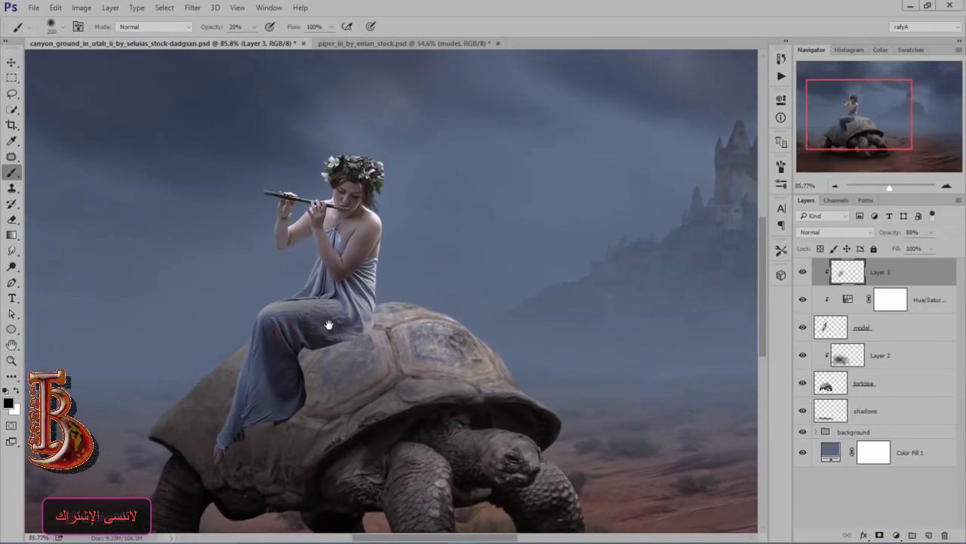
pyautogui.click(929, 534)
pyautogui.rightClick(906, 274)
pyautogui.click(727, 296)
pyautogui.click(55, 8)
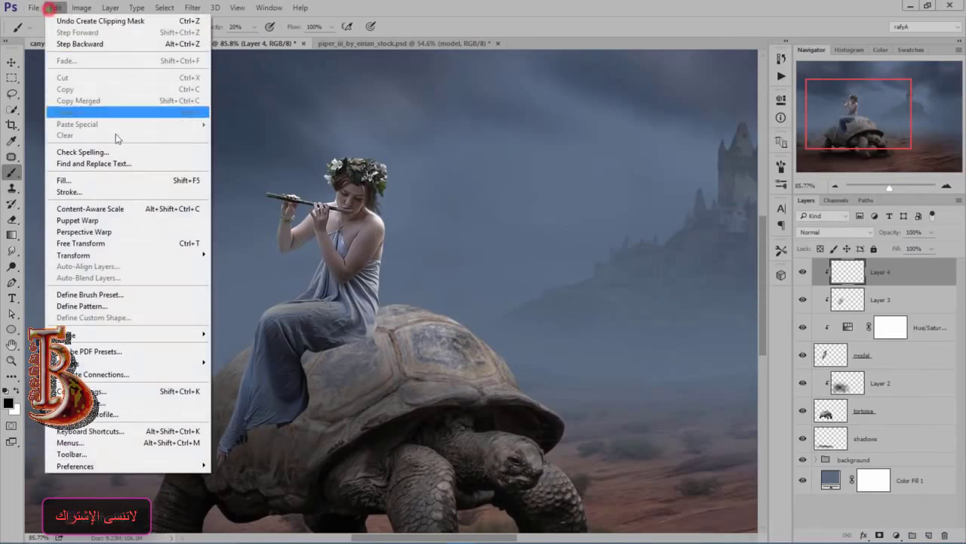
pyautogui.click(121, 179)
pyautogui.click(596, 203)
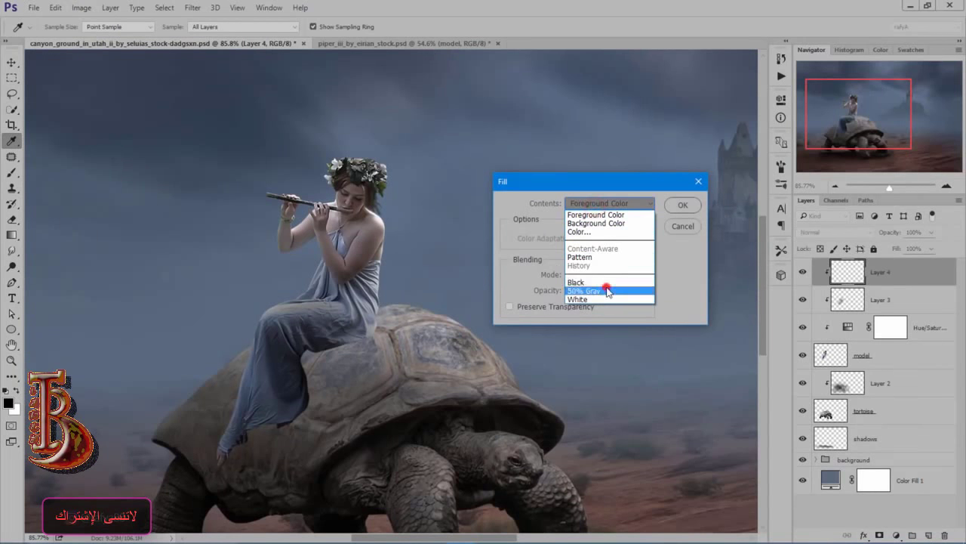
pyautogui.click(607, 290)
pyautogui.click(684, 206)
# Set the gray layer's blend mode to Overlay and switch to the Dodge tool for work on the model
pyautogui.click(800, 232)
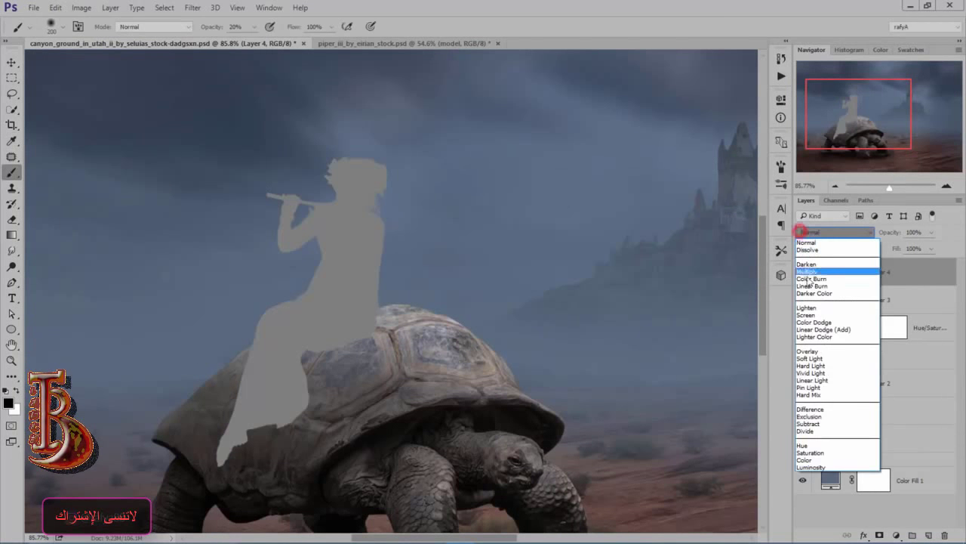
pyautogui.click(806, 351)
pyautogui.click(12, 266)
pyautogui.scroll(6, 356, 250)
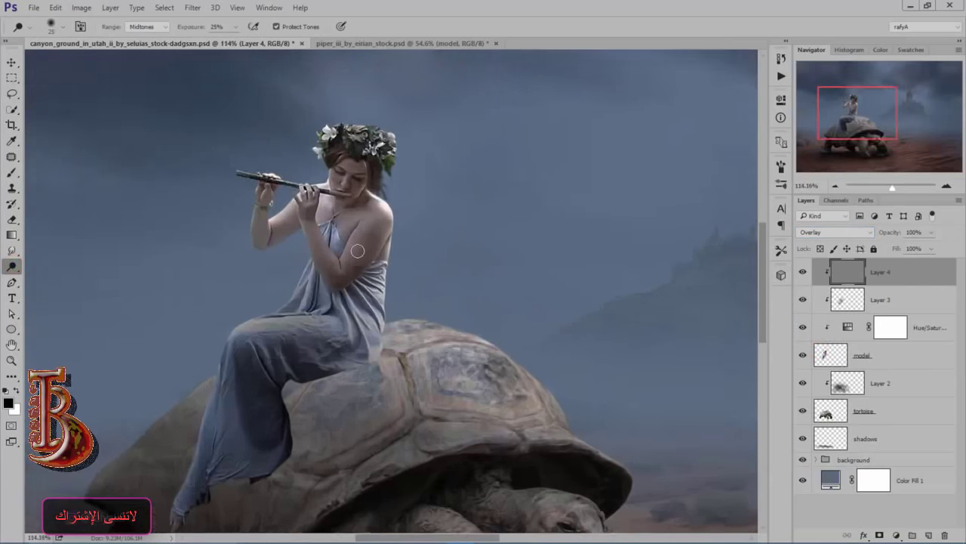
# Dodge highlights along the folds of the model's dress, the skirt's edge and the front forearm at 25% exposure
pyautogui.moveTo(308, 314); pyautogui.dragTo(383, 249)
pyautogui.moveTo(287, 305)
pyautogui.mouseDown()
pyautogui.moveTo(388, 291)
pyautogui.moveTo(283, 312)
pyautogui.moveTo(291, 352)
pyautogui.moveTo(282, 317)
pyautogui.moveTo(271, 327)
pyautogui.moveTo(276, 393)
pyautogui.moveTo(302, 323)
pyautogui.moveTo(335, 367)
pyautogui.mouseUp()
pyautogui.moveTo(341, 328); pyautogui.dragTo(391, 351)
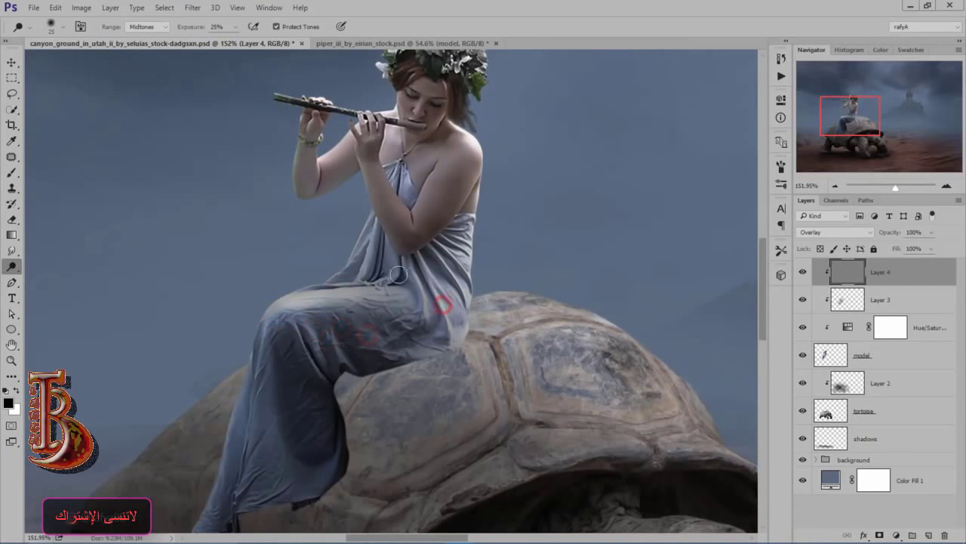
pyautogui.scroll(-4, 411, 297)
pyautogui.scroll(2, 340, 325)
pyautogui.moveTo(392, 292); pyautogui.dragTo(421, 292)
pyautogui.moveTo(307, 336); pyautogui.dragTo(277, 436)
pyautogui.scroll(-4, 292, 380)
pyautogui.moveTo(298, 385); pyautogui.dragTo(322, 347)
pyautogui.scroll(-3, 325, 347)
pyautogui.scroll(5, 350, 261)
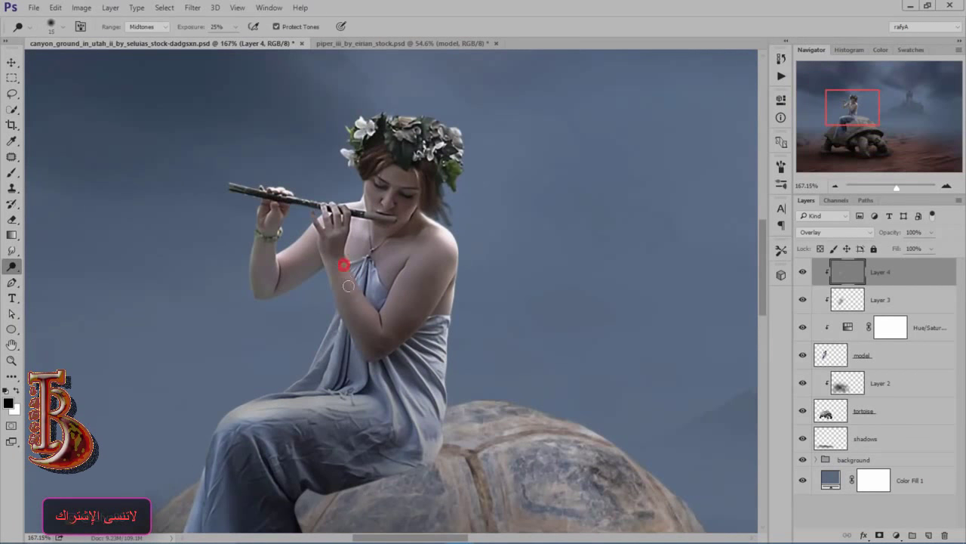
pyautogui.moveTo(337, 253); pyautogui.dragTo(340, 258)
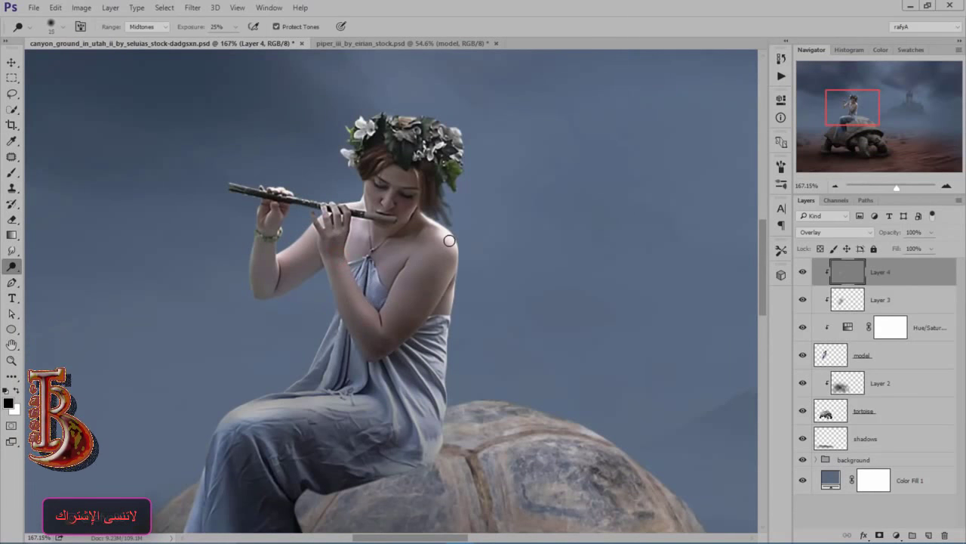
pyautogui.press(']')
pyautogui.moveTo(451, 240); pyautogui.dragTo(446, 244)
pyautogui.hotkey('ctrl', 'z')
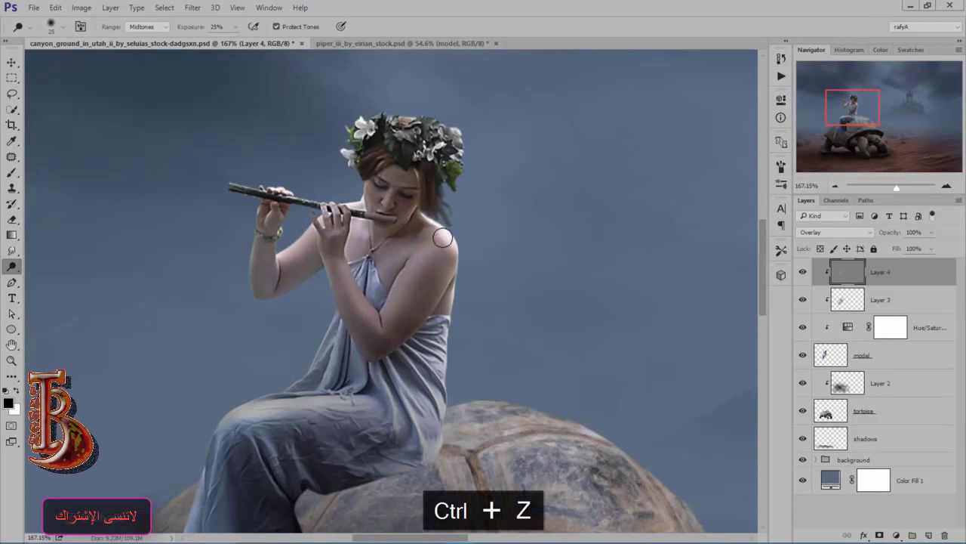
# Dodge highlights on the face, flower wreath and raised forearm with a smaller brush at 25% exposure
pyautogui.press('[')
pyautogui.press('[')
pyautogui.press('[')
pyautogui.moveTo(390, 201)
pyautogui.mouseDown()
pyautogui.moveTo(371, 224)
pyautogui.moveTo(375, 195)
pyautogui.moveTo(390, 177)
pyautogui.moveTo(422, 180)
pyautogui.moveTo(443, 200)
pyautogui.moveTo(458, 150)
pyautogui.mouseUp()
pyautogui.moveTo(273, 281); pyautogui.dragTo(287, 204)
pyautogui.scroll(-5, 332, 245)
pyautogui.scroll(-2, 343, 244)
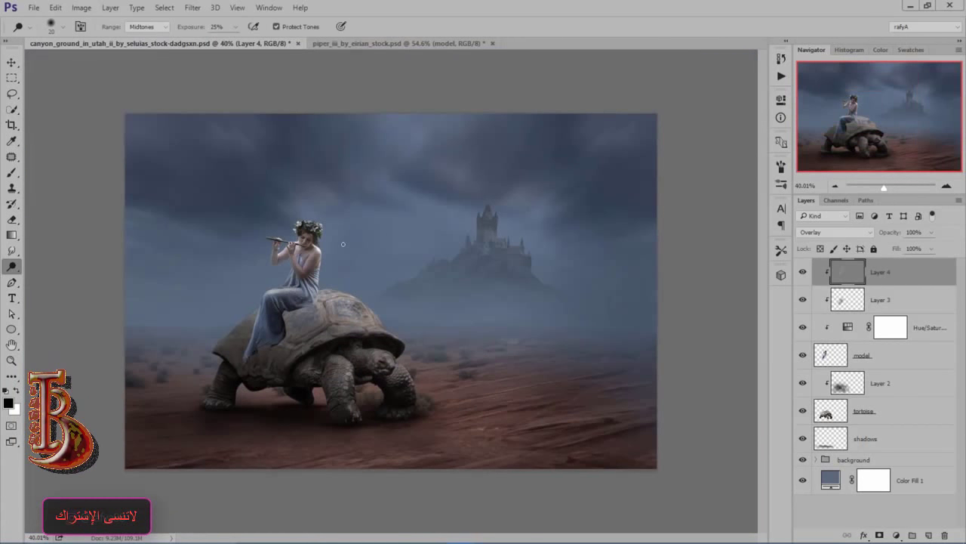
# Burn the shadow areas on the raised arm and the dress's waist folds with the Burn tool at 84% exposure
pyautogui.scroll(5, 313, 257)
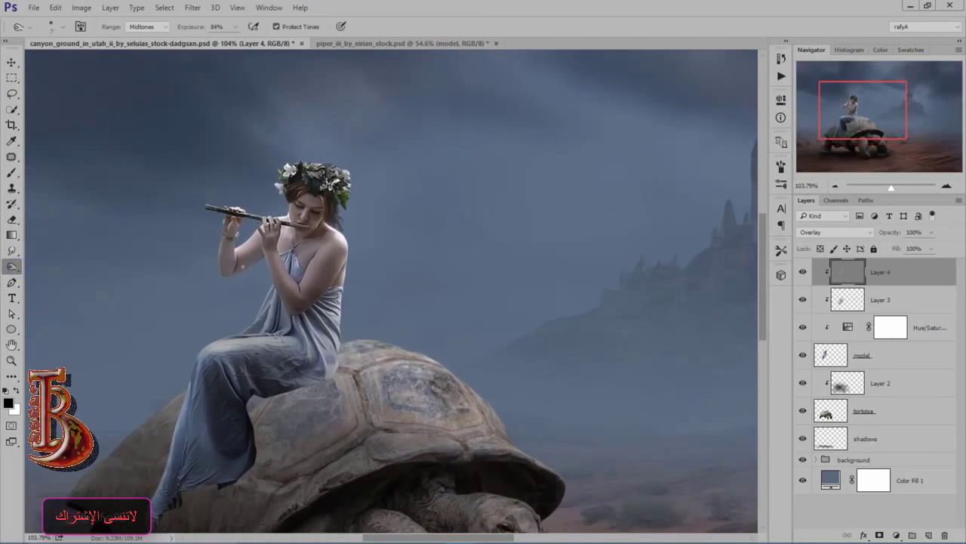
pyautogui.moveTo(259, 259)
pyautogui.mouseDown()
pyautogui.moveTo(209, 302)
pyautogui.moveTo(264, 256)
pyautogui.moveTo(224, 277)
pyautogui.mouseUp()
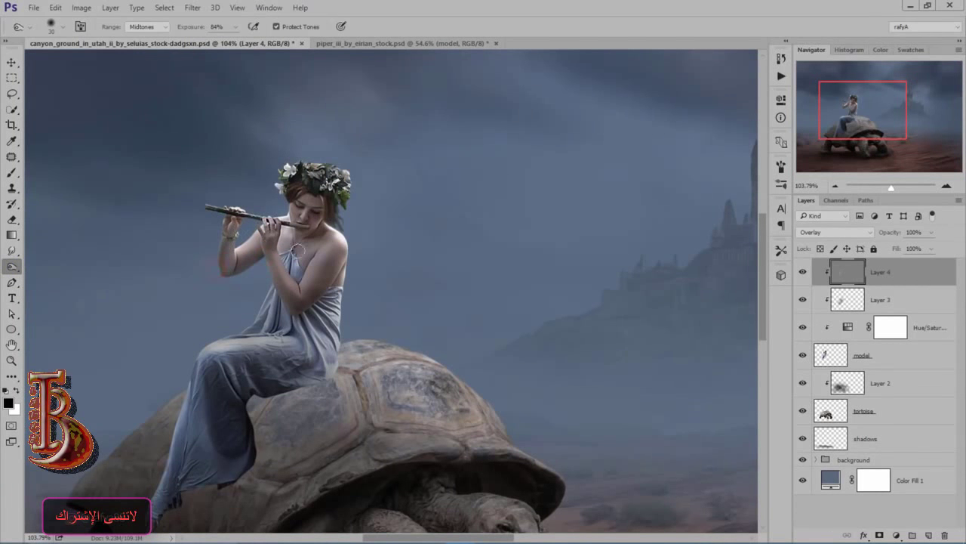
pyautogui.scroll(-6, 269, 272)
pyautogui.scroll(7, 295, 263)
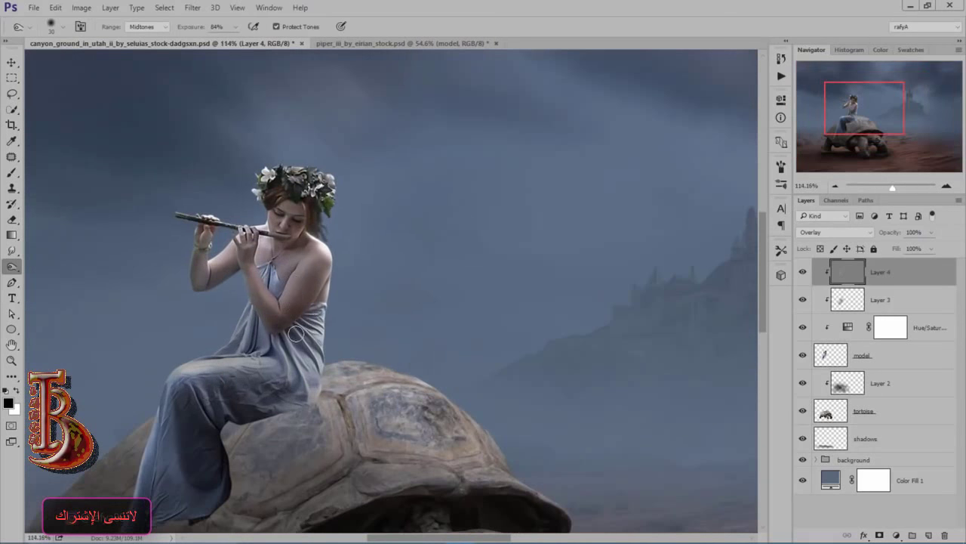
pyautogui.moveTo(282, 341)
pyautogui.mouseDown()
pyautogui.moveTo(276, 362)
pyautogui.moveTo(221, 382)
pyautogui.mouseUp()
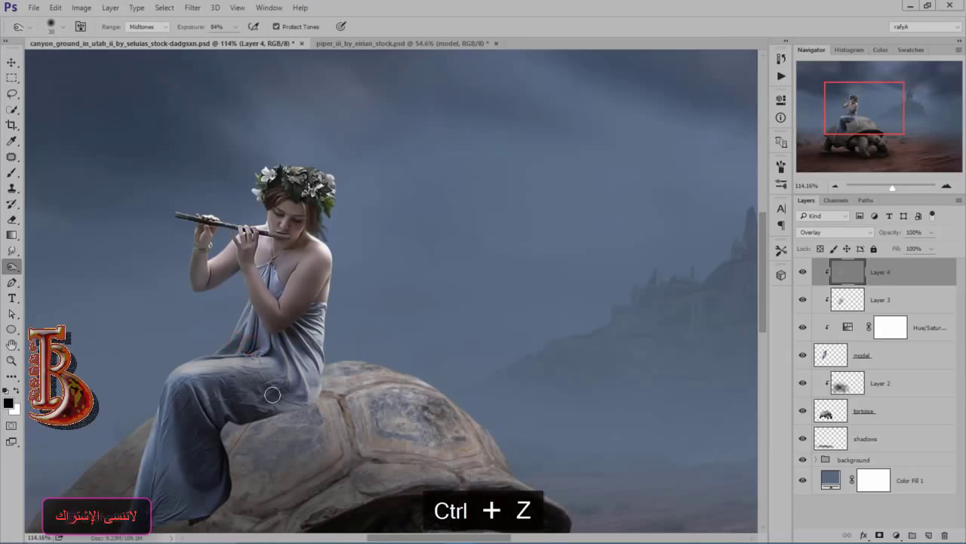
# Enlarge the Burn brush to 80 px and darken the underside of the skirt where it meets the shell
pyautogui.press(']')
pyautogui.press(']')
pyautogui.press(']')
pyautogui.press(']')
pyautogui.press(']')
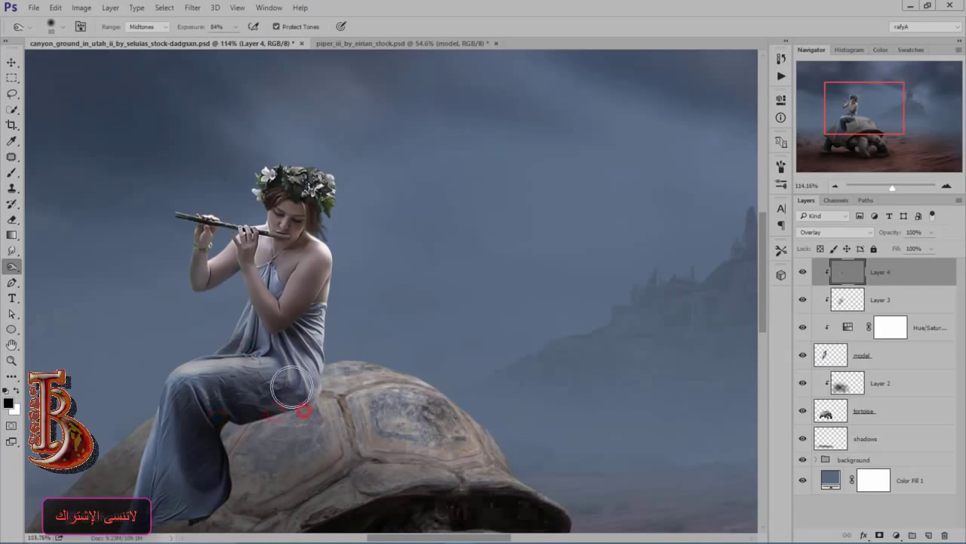
pyautogui.scroll(-3, 291, 387)
pyautogui.scroll(-2, 334, 398)
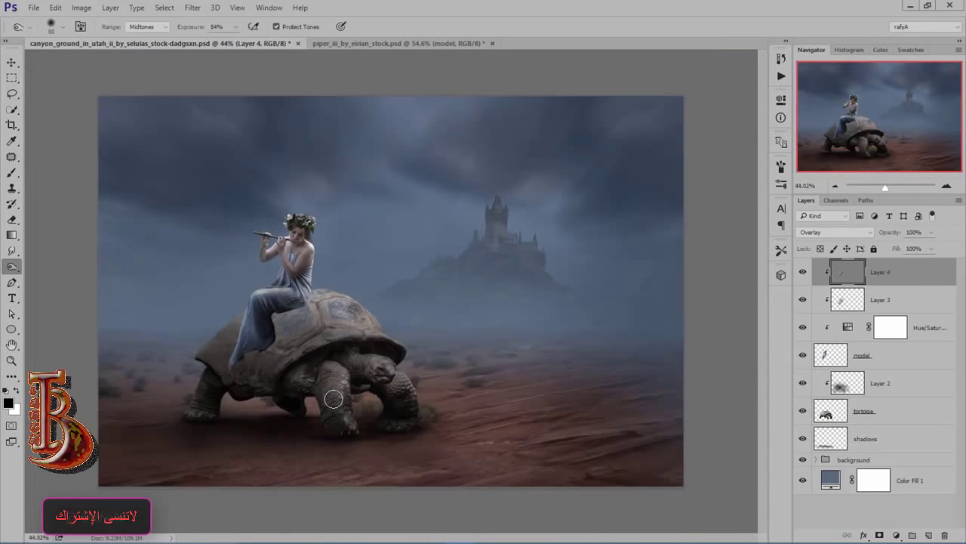
pyautogui.scroll(-3, 334, 399)
pyautogui.scroll(10, 317, 296)
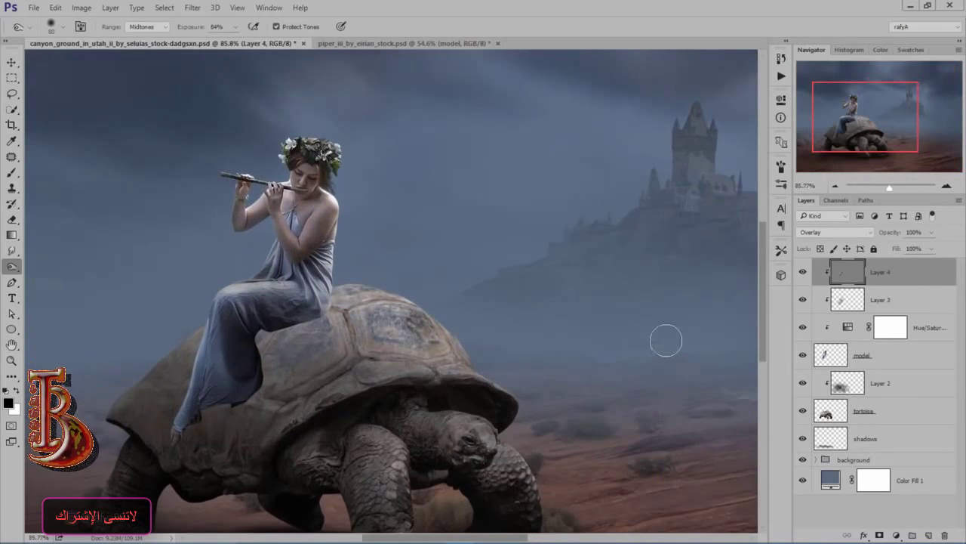
# Add a new layer directly beneath the model, above the tortoise's shading layer, and switch to the Brush tool
pyautogui.click(892, 359)
pyautogui.click(895, 387)
pyautogui.click(929, 534)
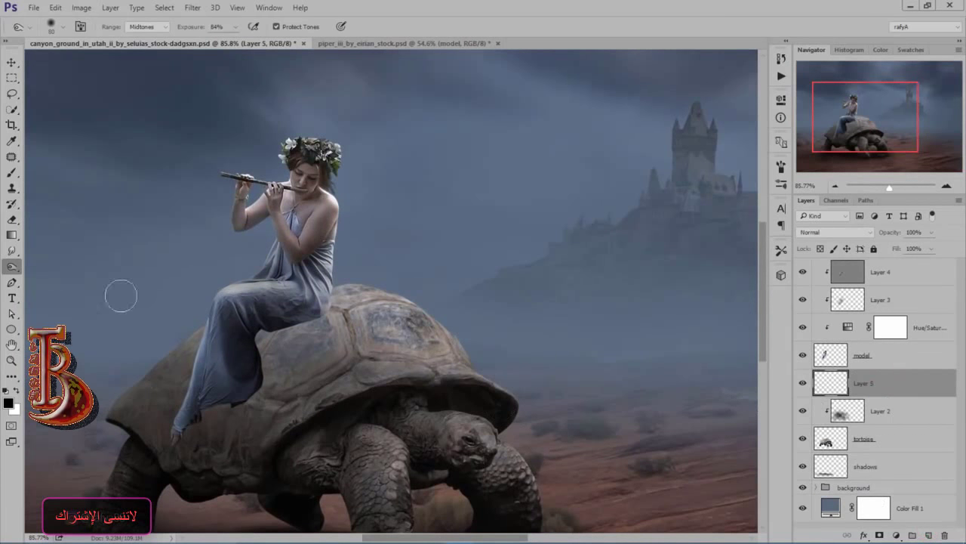
pyautogui.press('b')
# Paint a black contact shadow on the shell along the skirt's lower edge at 67% brush opacity
pyautogui.scroll(3, 317, 351)
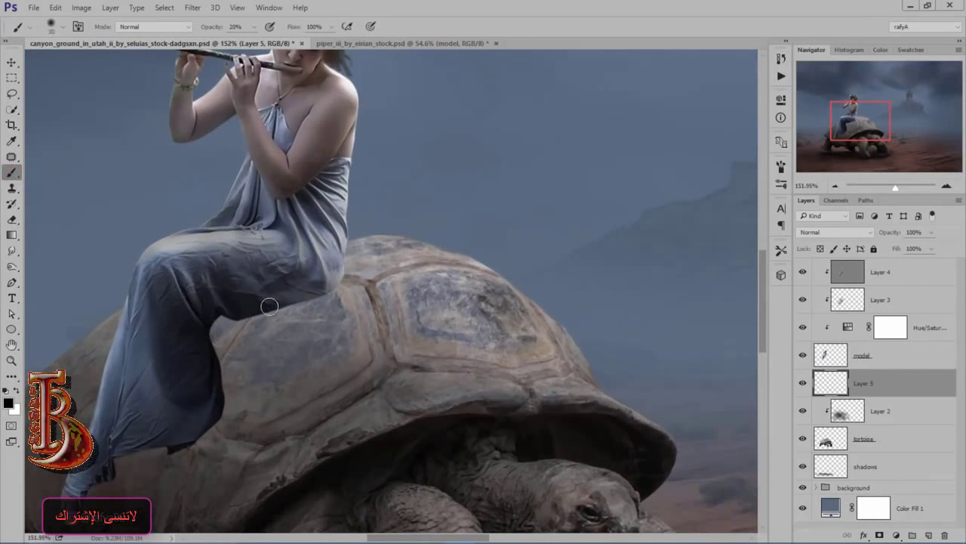
pyautogui.scroll(2, 273, 302)
pyautogui.moveTo(214, 28); pyautogui.dragTo(238, 29)
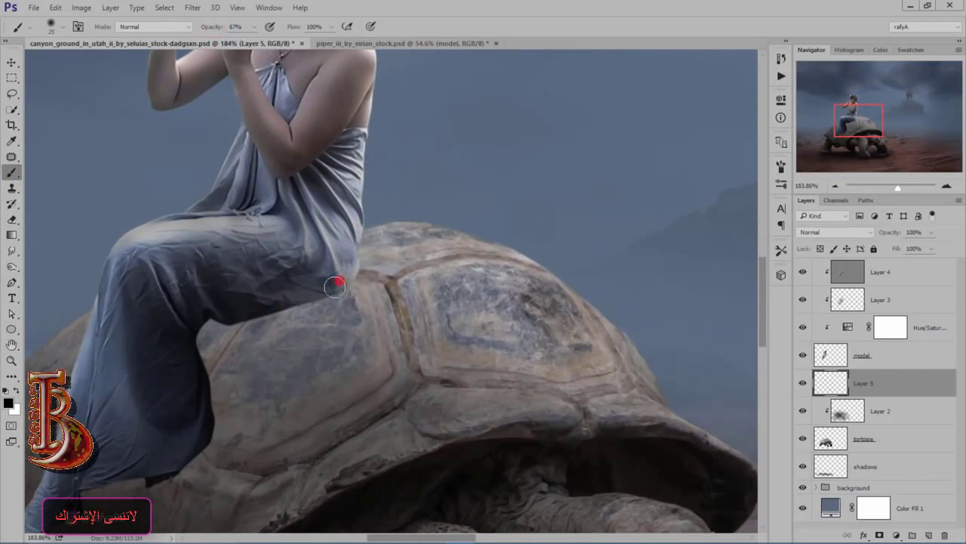
pyautogui.moveTo(299, 302)
pyautogui.mouseDown()
pyautogui.moveTo(239, 327)
pyautogui.moveTo(198, 366)
pyautogui.moveTo(231, 320)
pyautogui.moveTo(206, 357)
pyautogui.moveTo(251, 320)
pyautogui.moveTo(216, 337)
pyautogui.moveTo(194, 405)
pyautogui.moveTo(219, 333)
pyautogui.moveTo(213, 328)
pyautogui.moveTo(196, 414)
pyautogui.moveTo(196, 405)
pyautogui.moveTo(170, 449)
pyautogui.moveTo(218, 365)
pyautogui.moveTo(218, 343)
pyautogui.moveTo(193, 435)
pyautogui.moveTo(201, 415)
pyautogui.moveTo(203, 426)
pyautogui.moveTo(190, 458)
pyautogui.moveTo(160, 479)
pyautogui.moveTo(194, 453)
pyautogui.mouseUp()
pyautogui.press(']')
pyautogui.press(']')
pyautogui.press(']')
pyautogui.press(']')
pyautogui.scroll(-6, 221, 384)
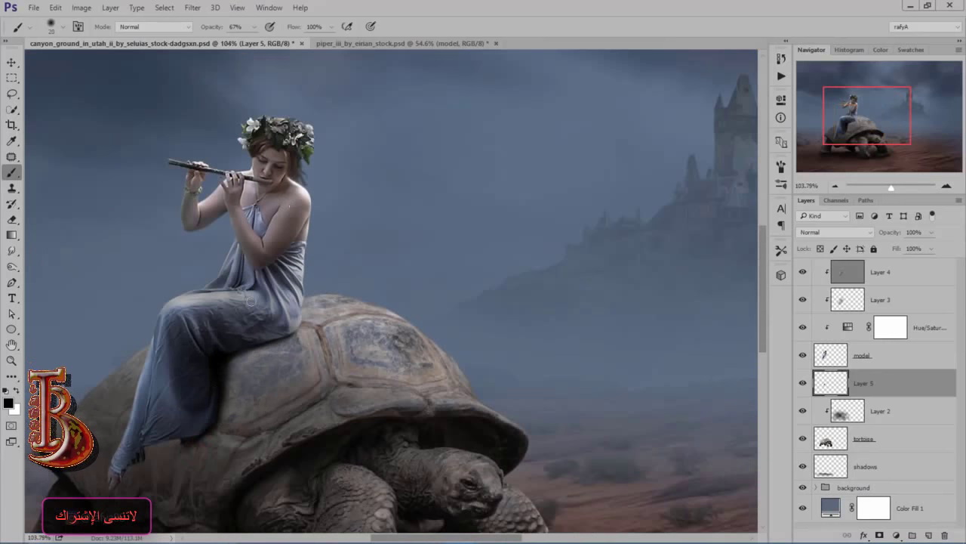
# Paint softer shadows on the shell below the skirt's hem and foot with a 35 px brush at 30% opacity
pyautogui.moveTo(202, 33); pyautogui.dragTo(197, 35)
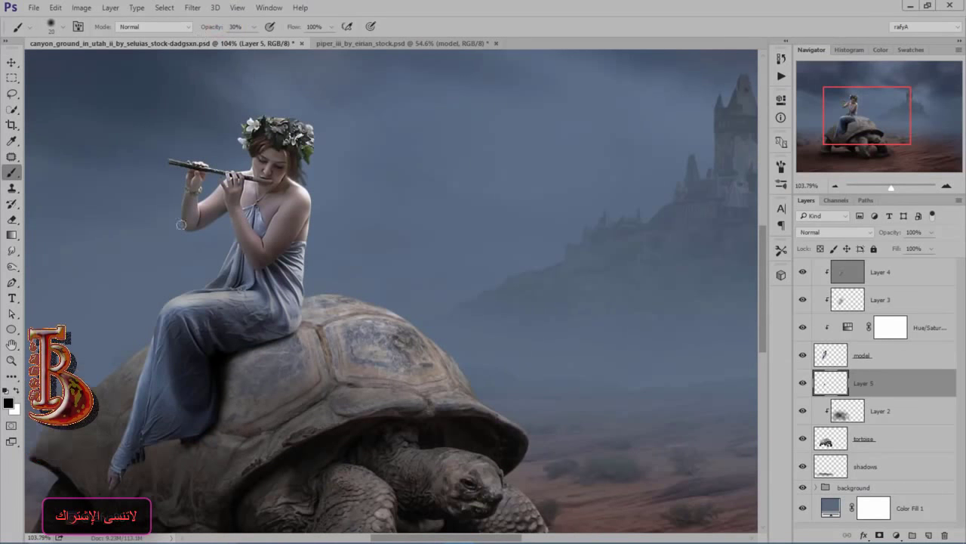
pyautogui.press(']')
pyautogui.press(']')
pyautogui.press(']')
pyautogui.moveTo(191, 446)
pyautogui.mouseDown()
pyautogui.moveTo(191, 476)
pyautogui.moveTo(172, 494)
pyautogui.moveTo(199, 495)
pyautogui.mouseUp()
pyautogui.scroll(-4, 191, 466)
pyautogui.moveTo(201, 456)
pyautogui.mouseDown()
pyautogui.moveTo(182, 485)
pyautogui.moveTo(180, 447)
pyautogui.moveTo(167, 460)
pyautogui.mouseUp()
pyautogui.moveTo(180, 436); pyautogui.dragTo(185, 440)
pyautogui.scroll(-4, 219, 420)
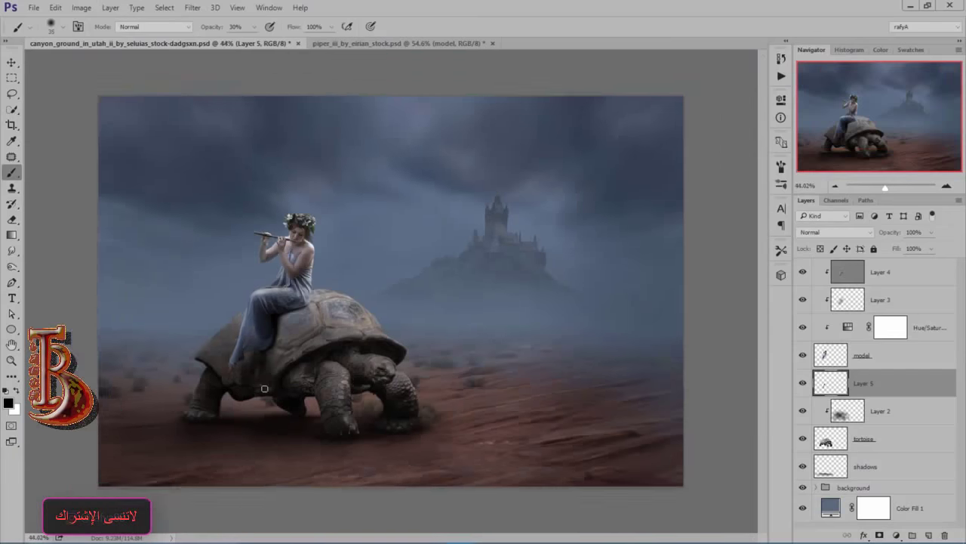
# Spread a faint shadow over the shell beside the skirt with an 80 px brush at 10% opacity
pyautogui.scroll(8, 305, 290)
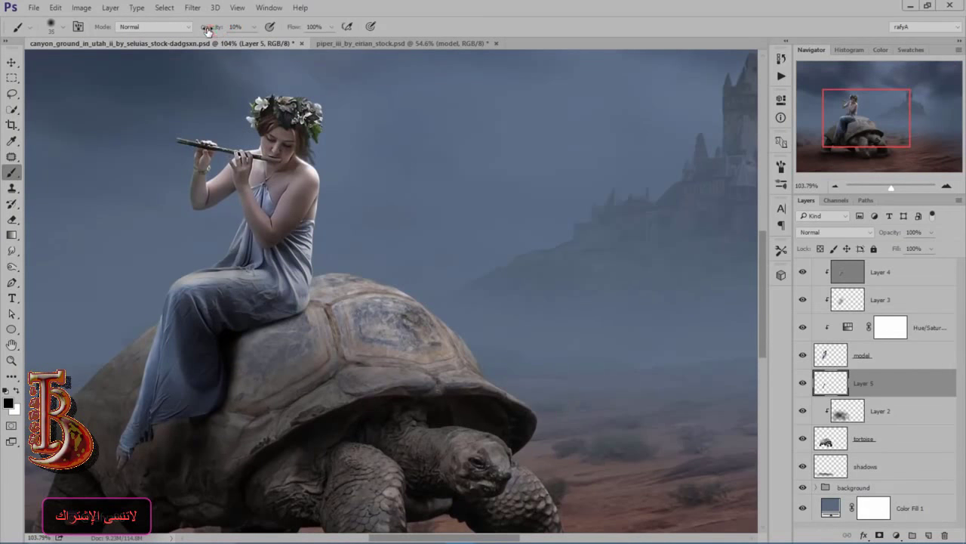
pyautogui.press(']')
pyautogui.press(']')
pyautogui.press(']')
pyautogui.press(']')
pyautogui.press(']')
pyautogui.moveTo(264, 332)
pyautogui.mouseDown()
pyautogui.moveTo(235, 351)
pyautogui.moveTo(261, 327)
pyautogui.moveTo(217, 417)
pyautogui.moveTo(233, 387)
pyautogui.mouseUp()
pyautogui.click(290, 323)
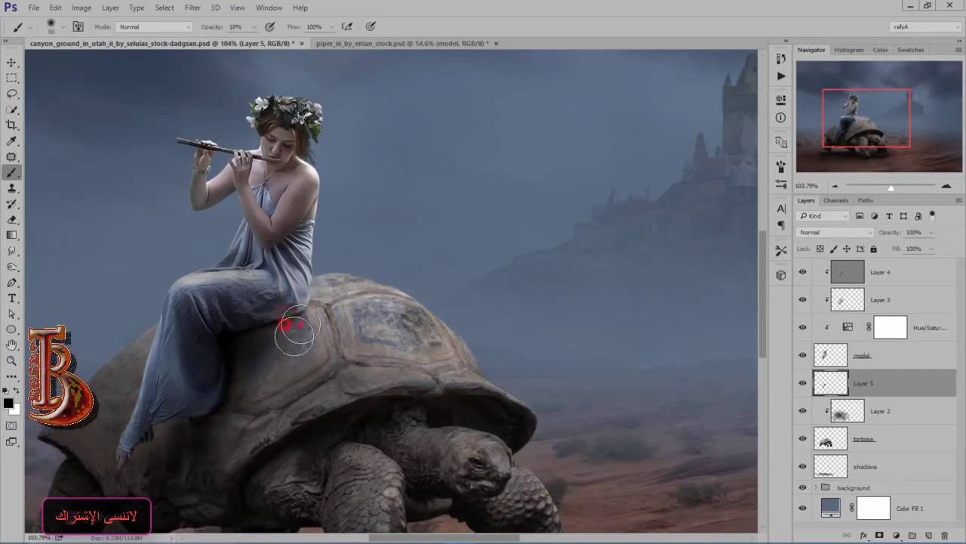
pyautogui.click(283, 367)
pyautogui.click(265, 401)
pyautogui.click(241, 426)
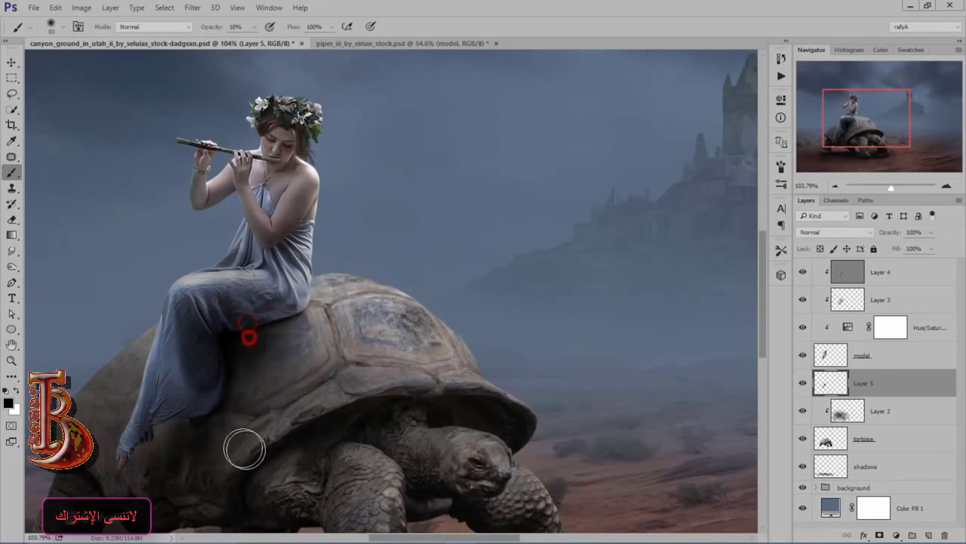
# Compare the image with and without the model's shadow layer, and set that layer's opacity to 95%
pyautogui.hotkey('ctrl', '0')
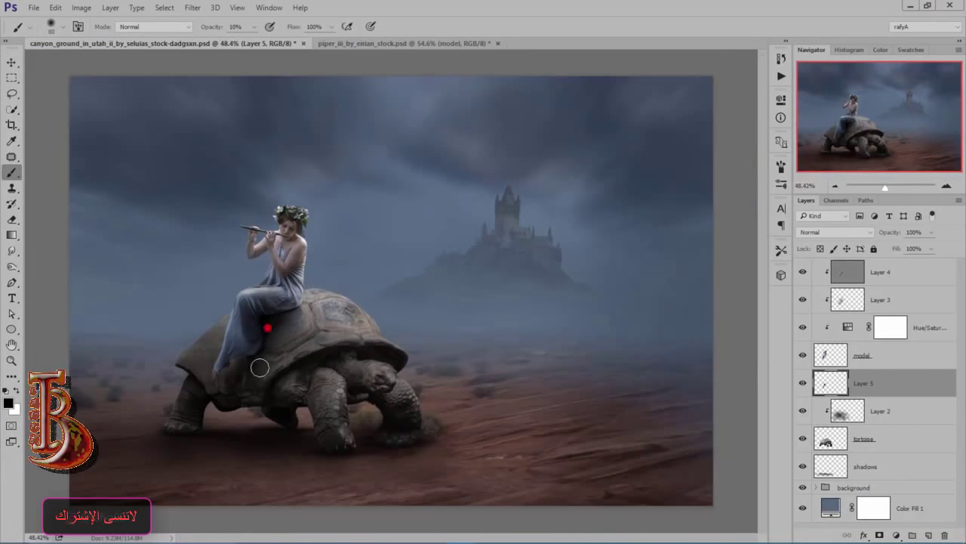
pyautogui.scroll(-2, 283, 304)
pyautogui.scroll(1, 376, 277)
pyautogui.click(804, 382)
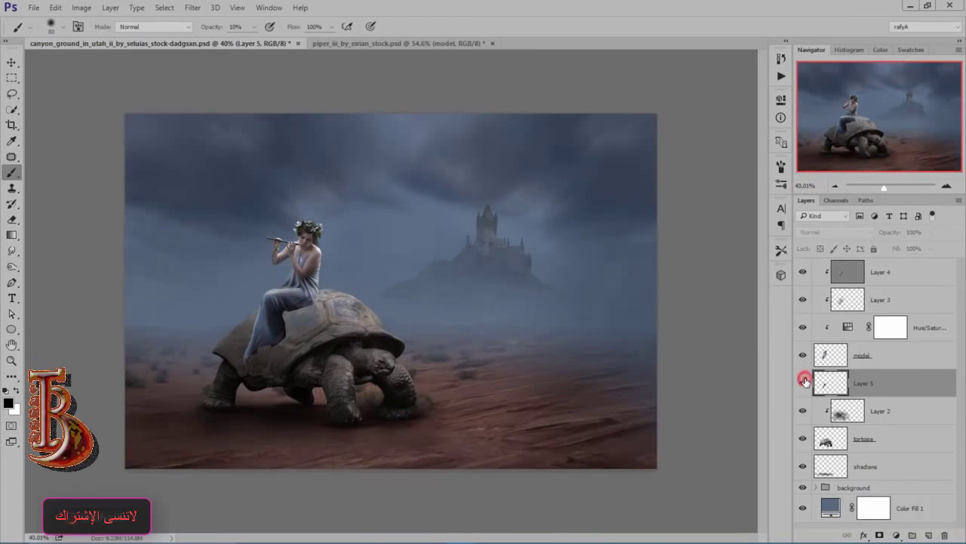
pyautogui.click(804, 383)
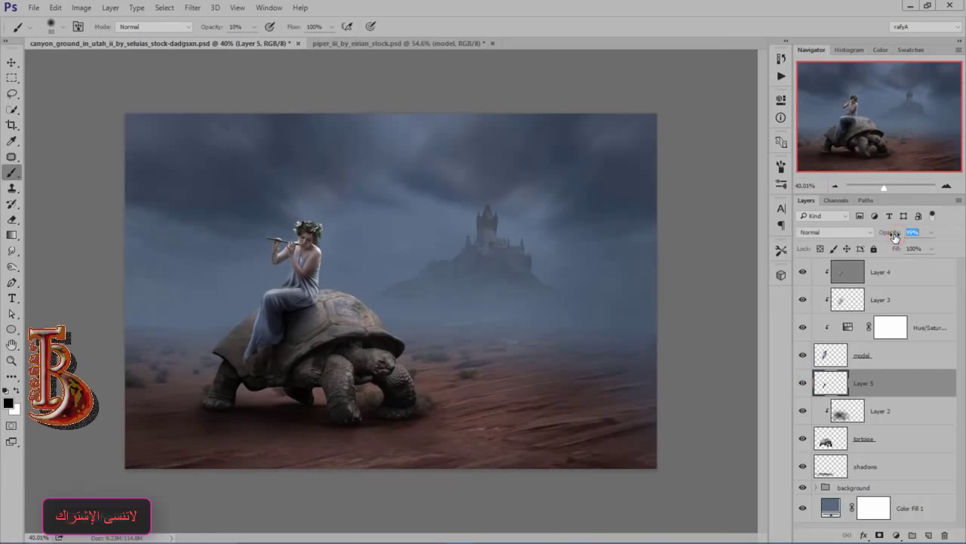
pyautogui.scroll(-2, 434, 292)
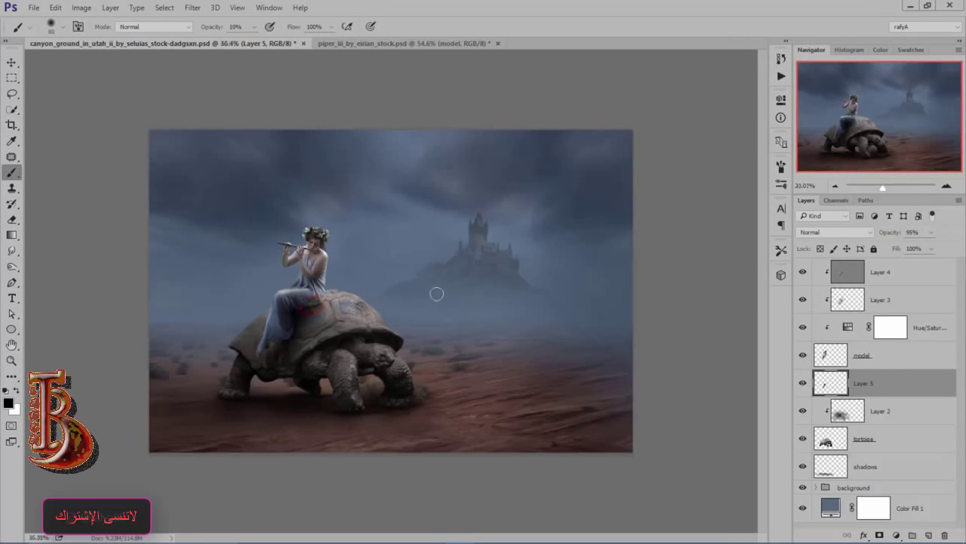
pyautogui.scroll(1, 440, 285)
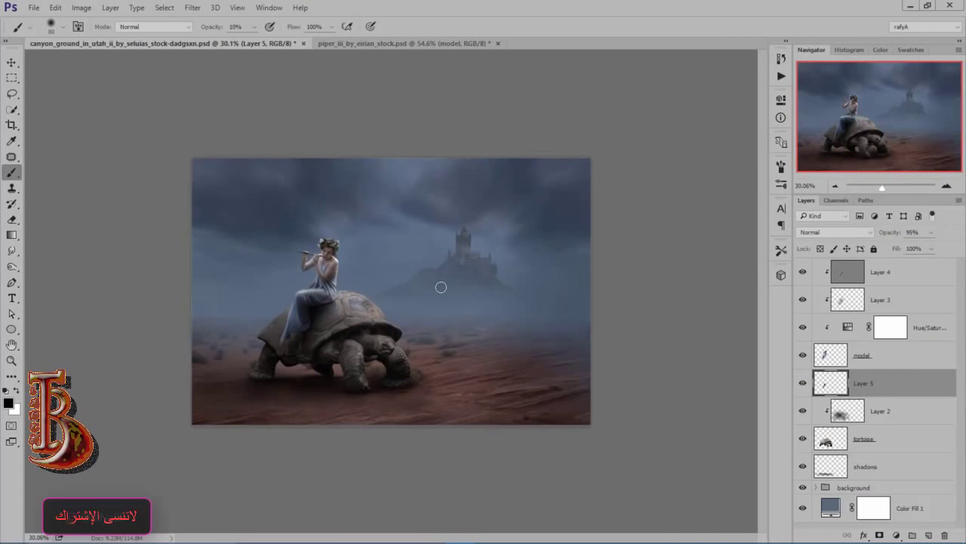
pyautogui.scroll(1, 441, 287)
# Add a Levels adjustment clipped to the model with midtones 0.87, output black 7 and a lowered output white
pyautogui.click(899, 273)
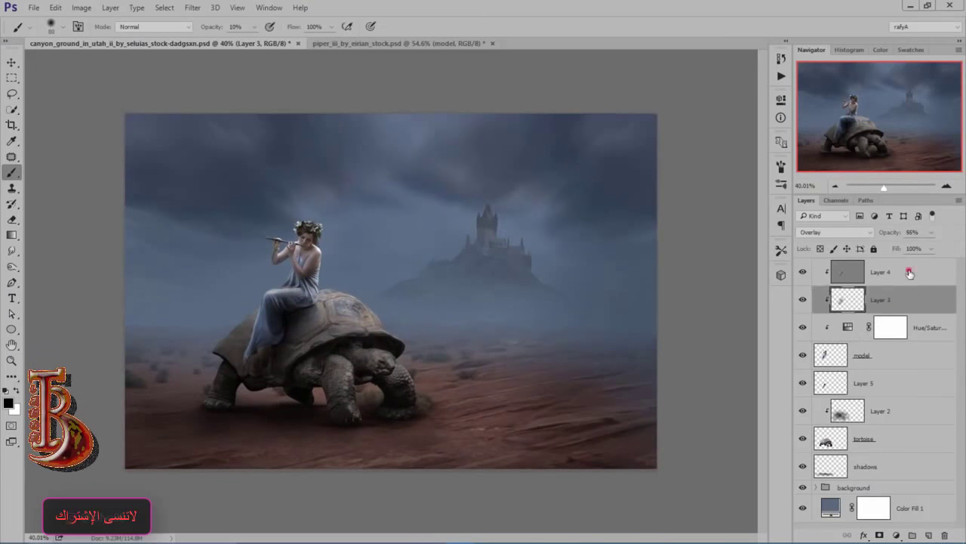
pyautogui.click(896, 535)
pyautogui.click(848, 326)
pyautogui.click(674, 295)
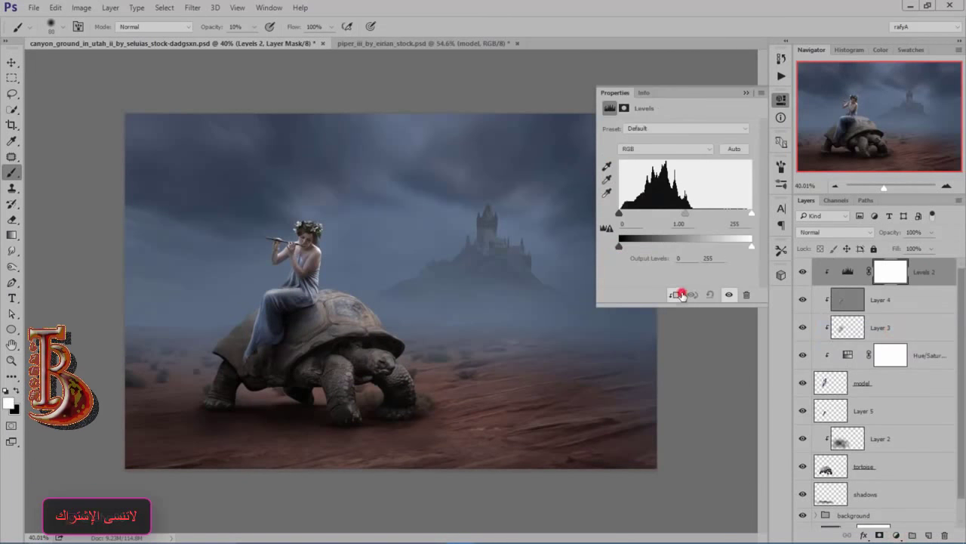
pyautogui.moveTo(685, 214); pyautogui.dragTo(692, 212)
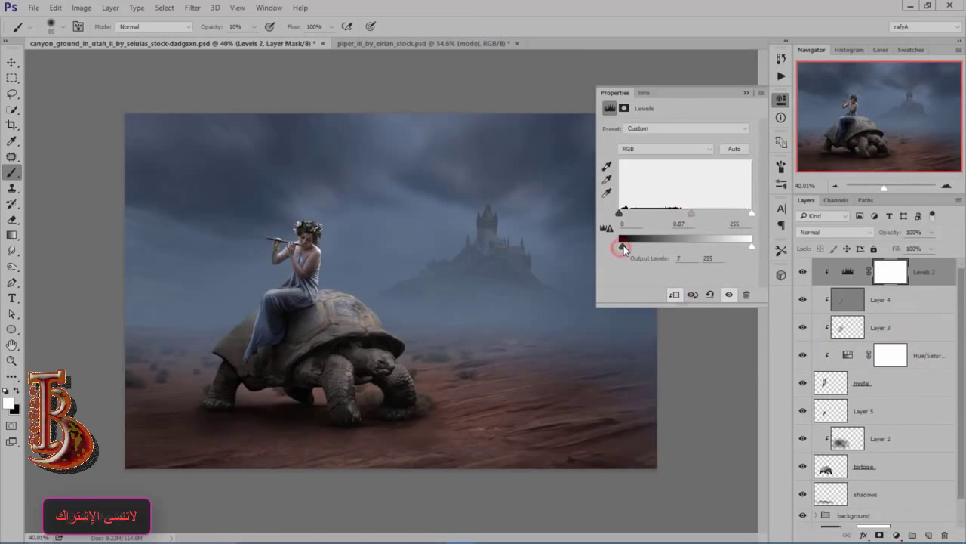
pyautogui.moveTo(750, 247); pyautogui.dragTo(741, 246)
pyautogui.click(748, 92)
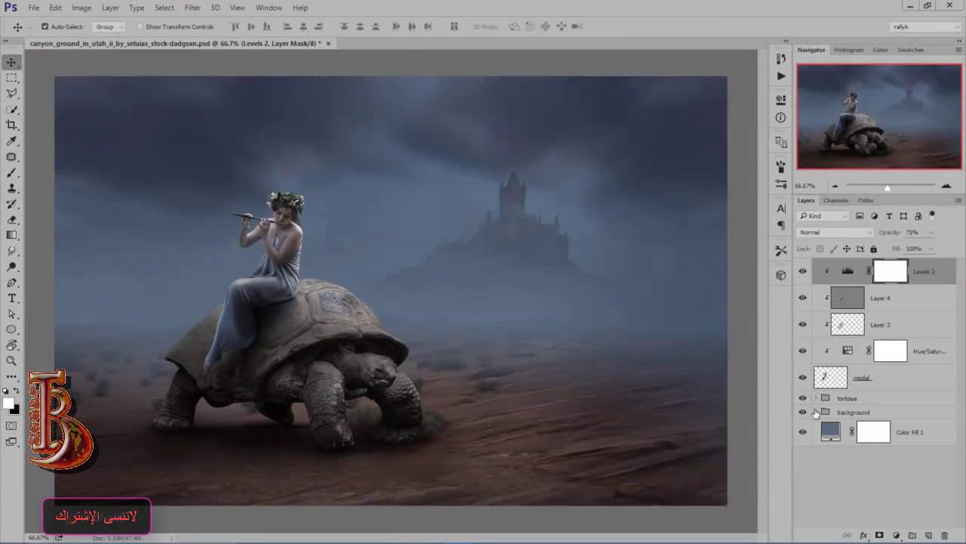
# Expand the background group, check the castle layer by toggling it, and add a new layer directly beneath it
pyautogui.click(815, 412)
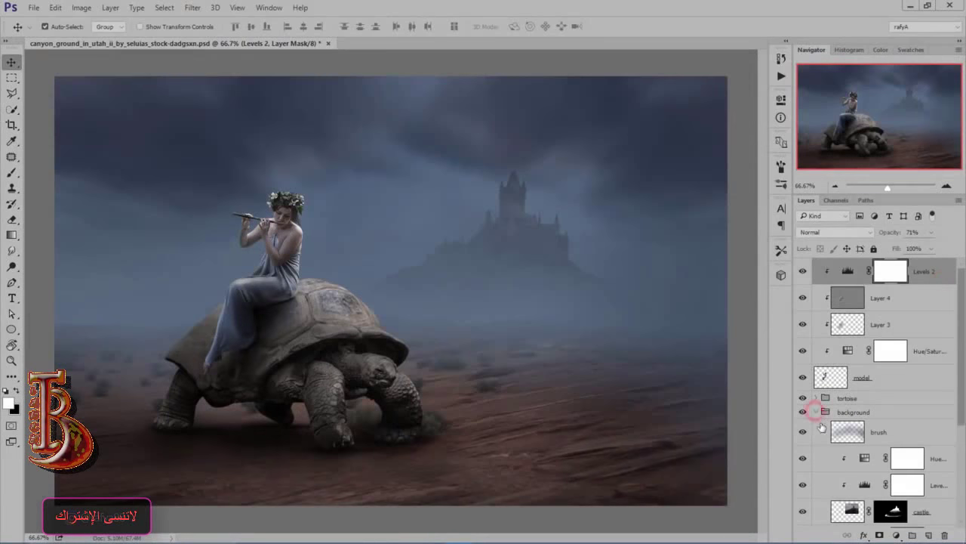
pyautogui.scroll(-3, 826, 404)
pyautogui.click(802, 354)
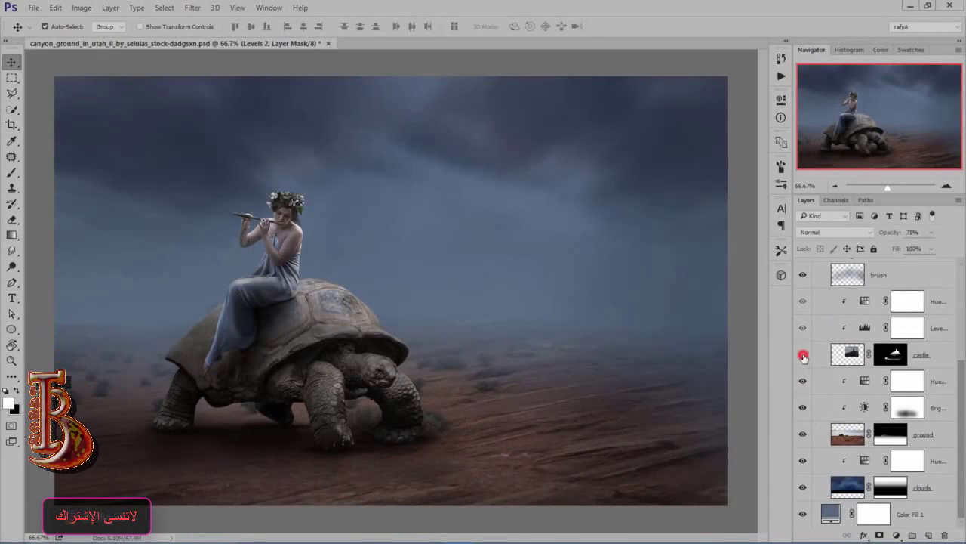
pyautogui.click(802, 353)
pyautogui.click(928, 378)
pyautogui.click(930, 533)
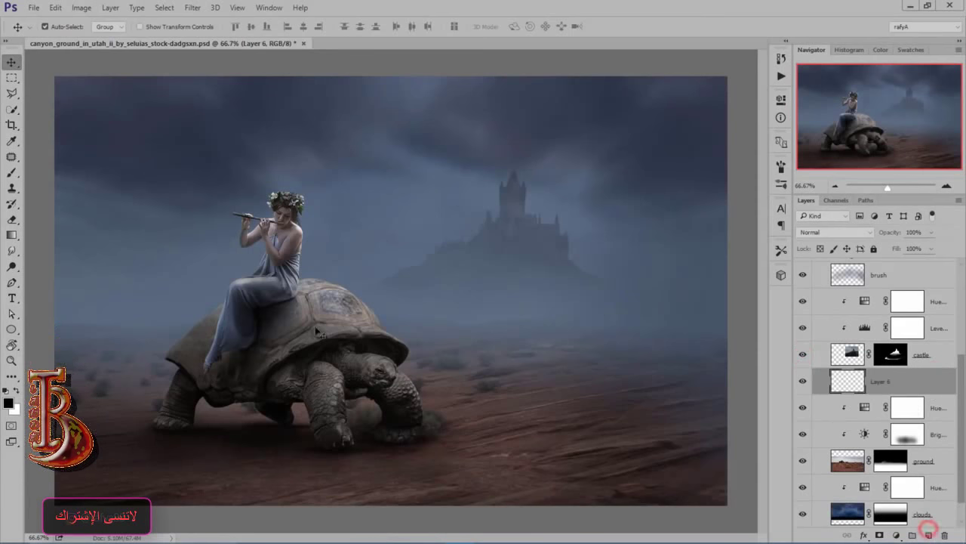
# Brush a soft pale blue (#bdcee6) glow into the sky beside the castle on the new layer with a 300 px brush
pyautogui.click(11, 176)
pyautogui.click(9, 402)
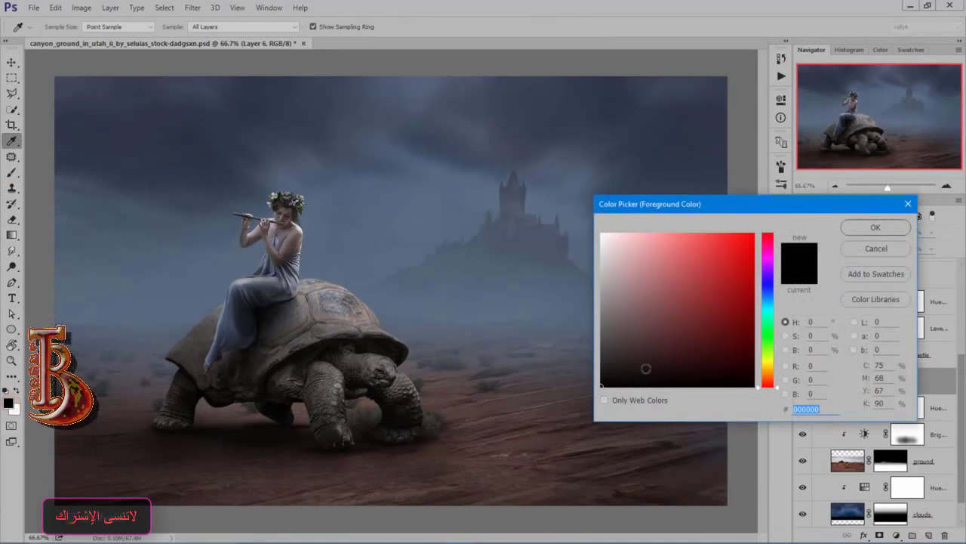
pyautogui.click(480, 195)
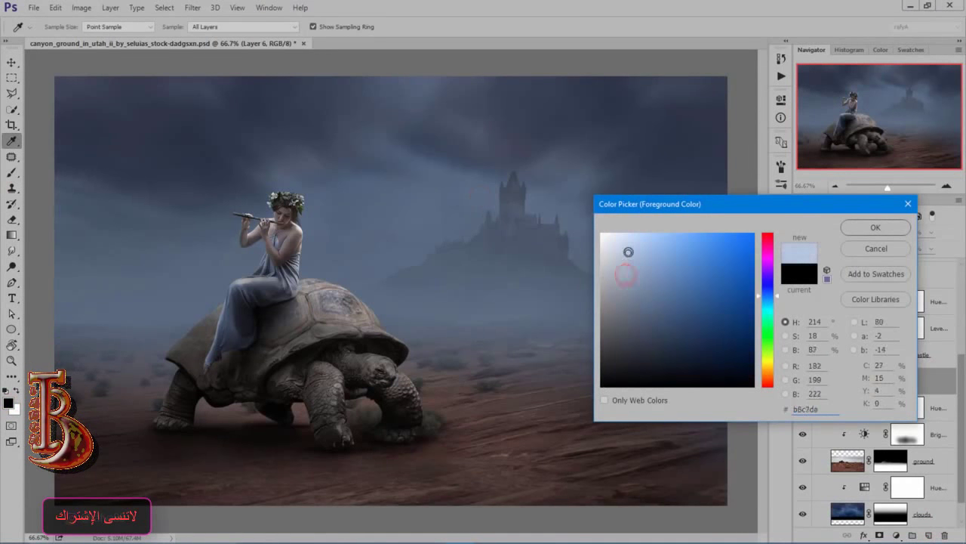
pyautogui.click(859, 225)
pyautogui.scroll(3, 428, 231)
pyautogui.click(468, 229)
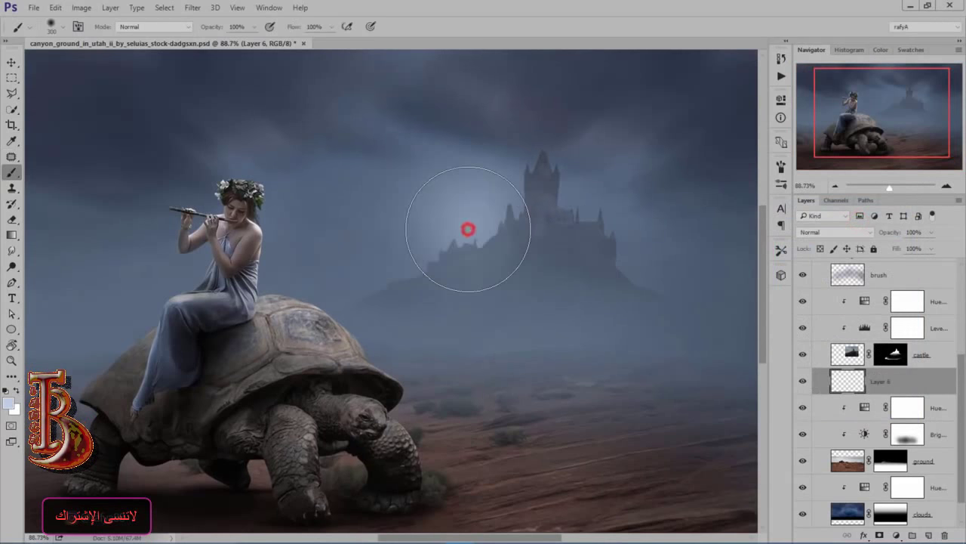
pyautogui.click(470, 228)
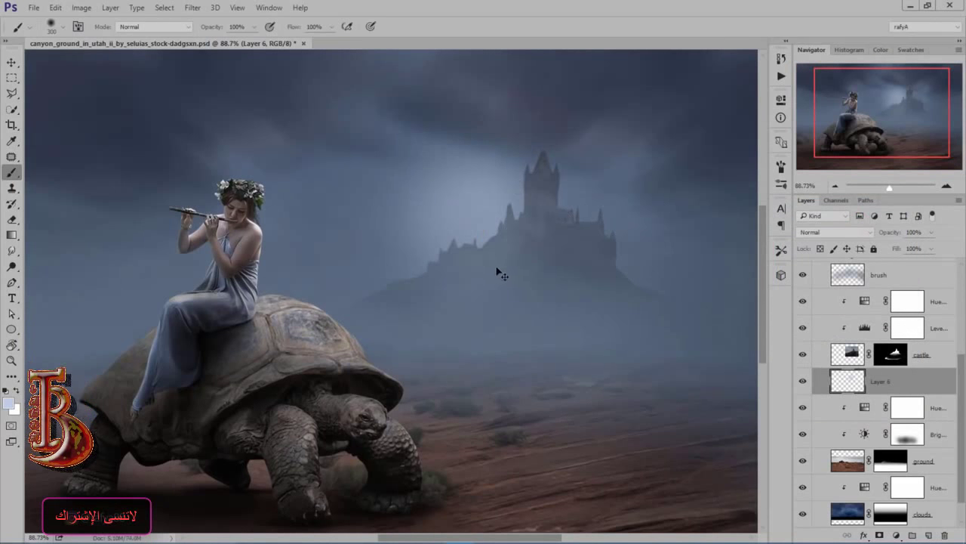
# Stretch the glow to about 226% width and 111% height, and centre it behind the castle
pyautogui.hotkey('ctrl', 't')
pyautogui.moveTo(633, 236); pyautogui.dragTo(691, 251)
pyautogui.moveTo(257, 364); pyautogui.dragTo(210, 389)
pyautogui.moveTo(348, 360); pyautogui.dragTo(352, 352)
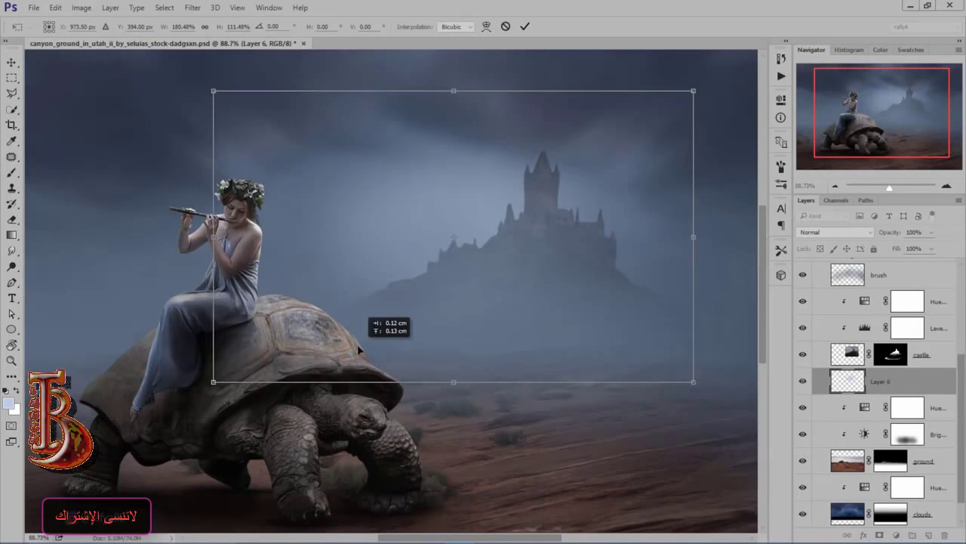
pyautogui.moveTo(214, 236); pyautogui.dragTo(94, 238)
pyautogui.moveTo(228, 278); pyautogui.dragTo(295, 277)
pyautogui.scroll(-8, 369, 351)
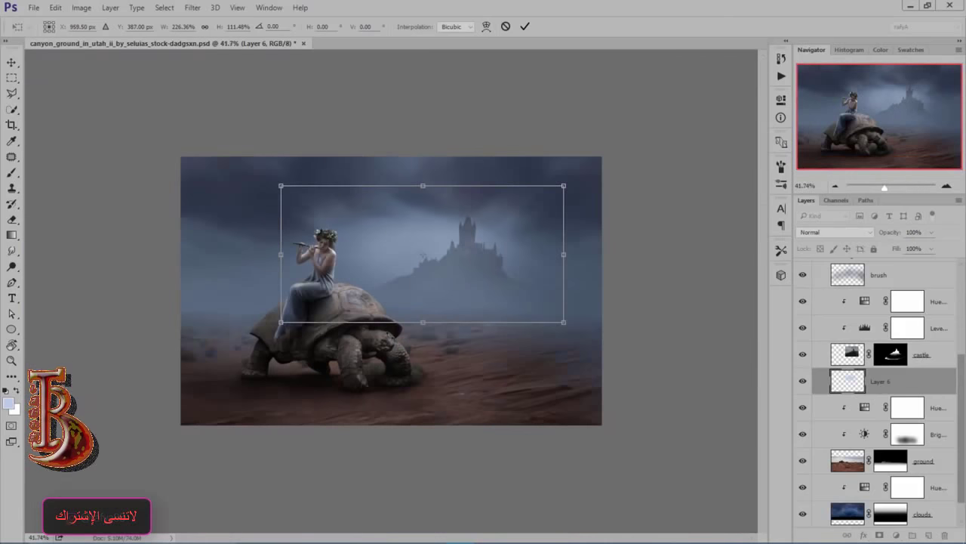
pyautogui.scroll(2, 401, 328)
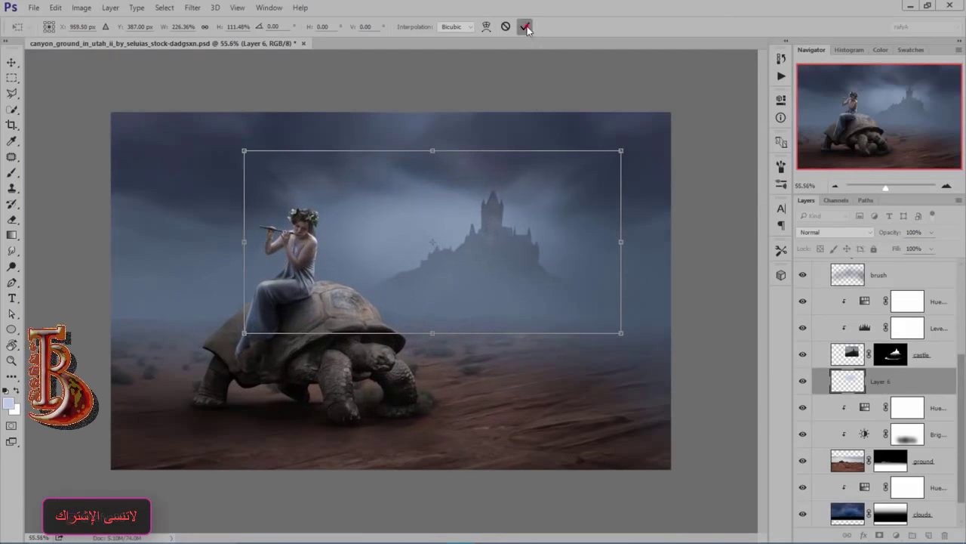
pyautogui.click(525, 26)
# Add more pale blue glow around the castle with the 300 px brush, and compare the image with and without that layer
pyautogui.press('b')
pyautogui.scroll(2, 390, 295)
pyautogui.click(9, 402)
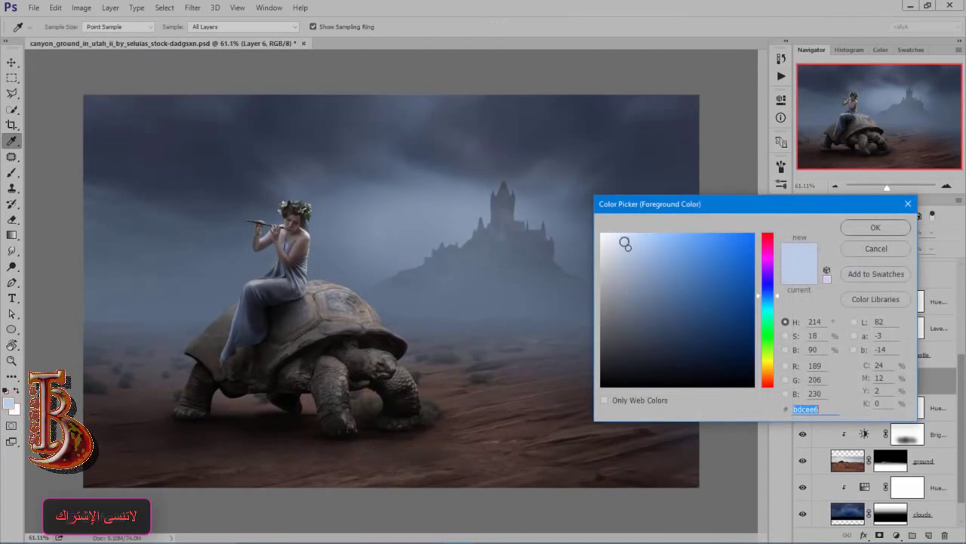
pyautogui.click(852, 228)
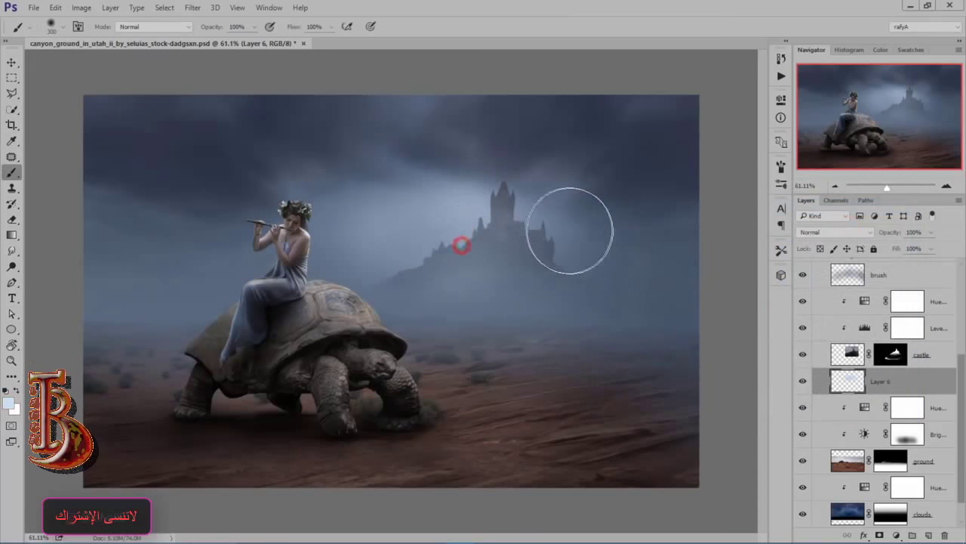
pyautogui.click(570, 230)
pyautogui.click(805, 382)
pyautogui.click(805, 381)
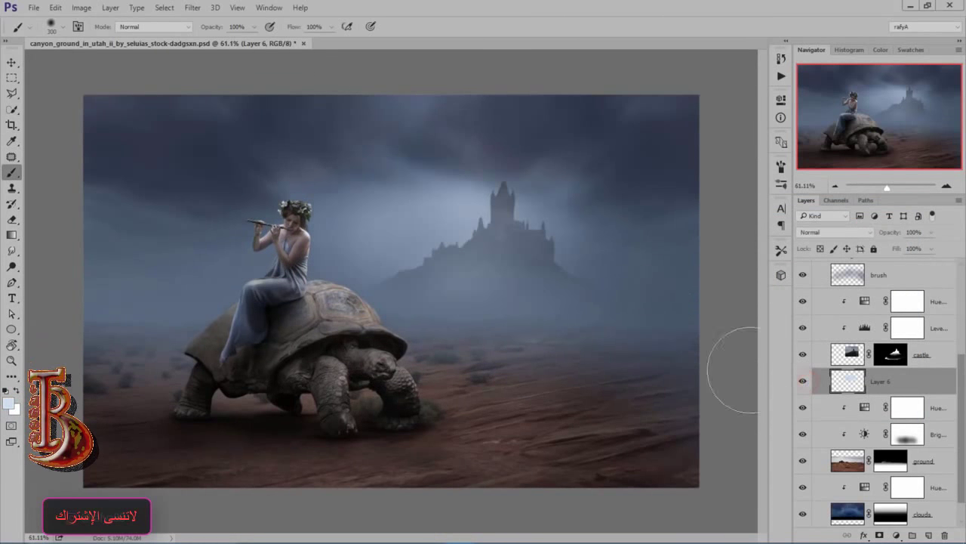
# Erase the glow spilling over the ground below the castle with a soft 354 px eraser, and check the layer by toggling it
pyautogui.click(15, 219)
pyautogui.rightClick(538, 346)
pyautogui.click(636, 317)
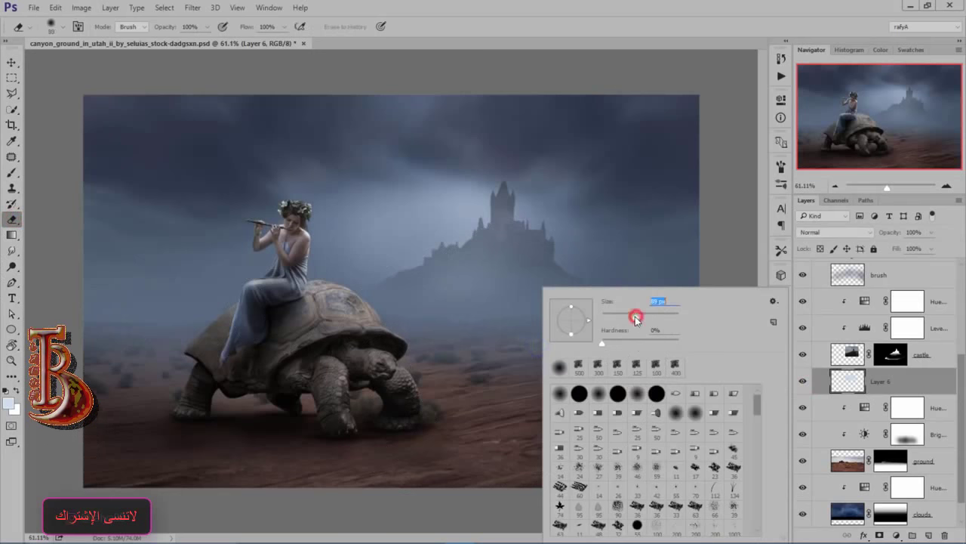
pyautogui.click(487, 307)
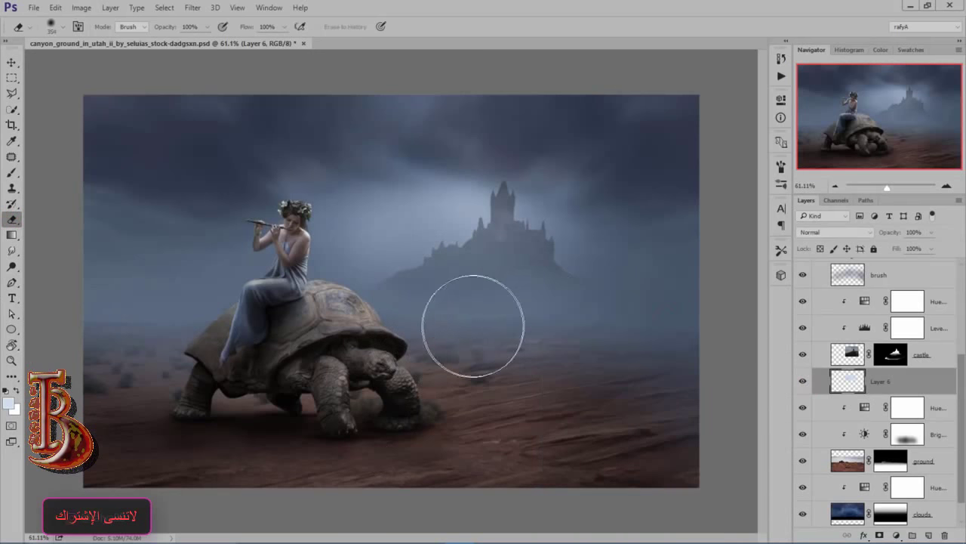
pyautogui.moveTo(509, 356)
pyautogui.mouseDown()
pyautogui.moveTo(460, 355)
pyautogui.moveTo(504, 359)
pyautogui.mouseUp()
pyautogui.scroll(-3, 481, 374)
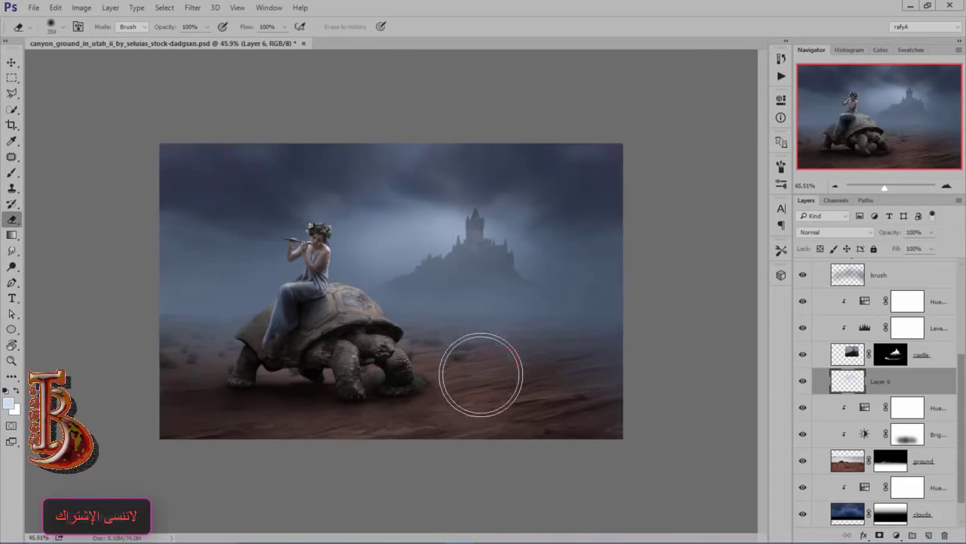
pyautogui.scroll(1, 481, 374)
pyautogui.click(803, 381)
pyautogui.click(803, 380)
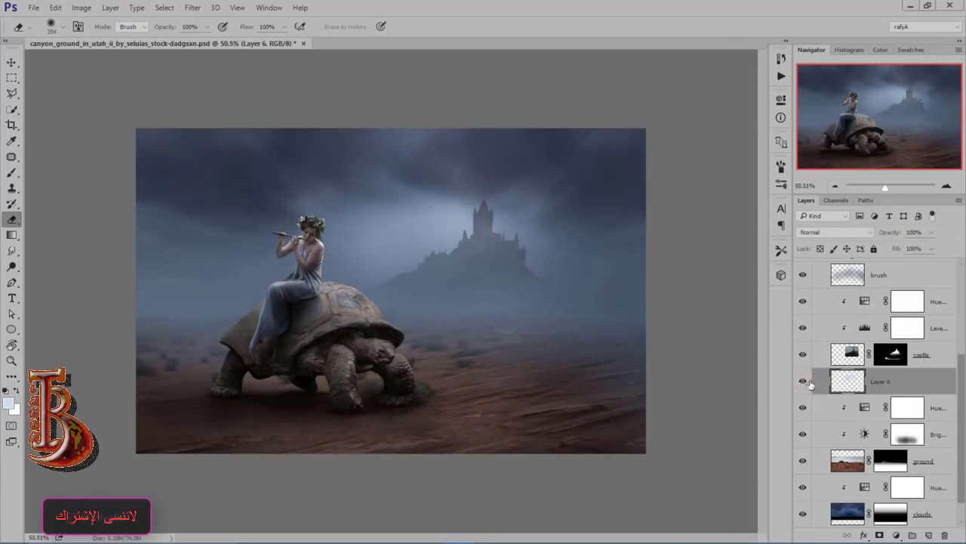
# Add a Curves adjustment above the model's Levels layer and raise the middle of the RGB curve slightly
pyautogui.scroll(2, 810, 383)
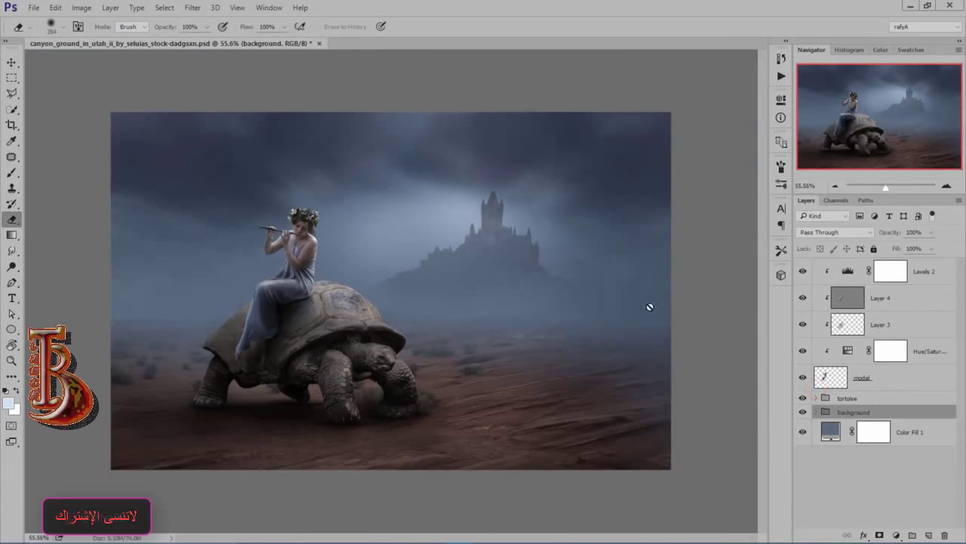
pyautogui.click(928, 272)
pyautogui.click(900, 535)
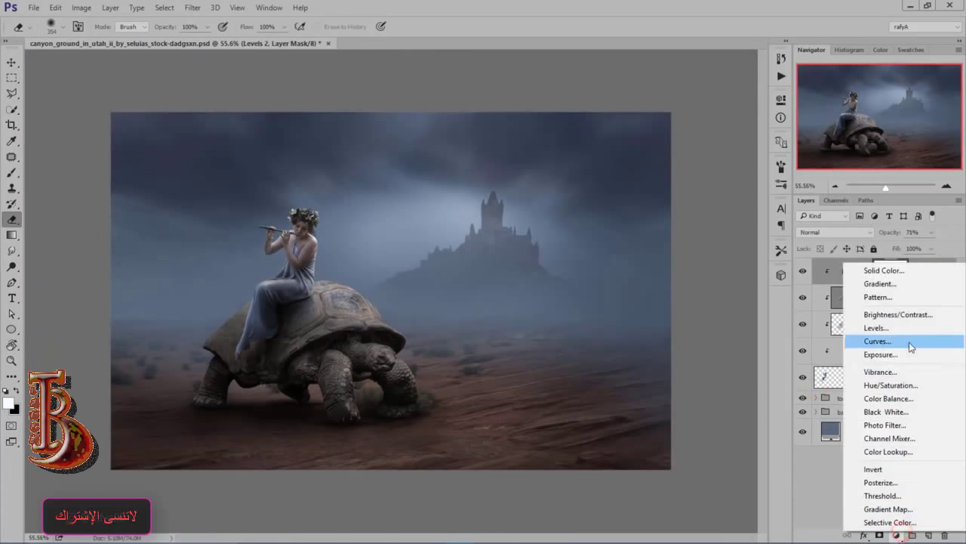
pyautogui.click(908, 345)
pyautogui.click(684, 216)
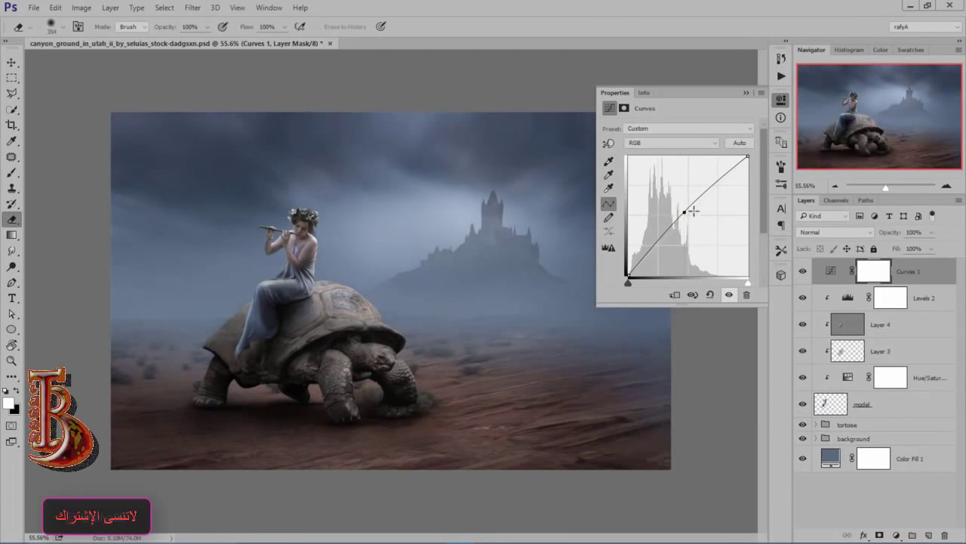
pyautogui.click(743, 92)
# Add a Levels adjustment above the curves with the red channel's output black at 14 and midtones at 0.83
pyautogui.click(897, 535)
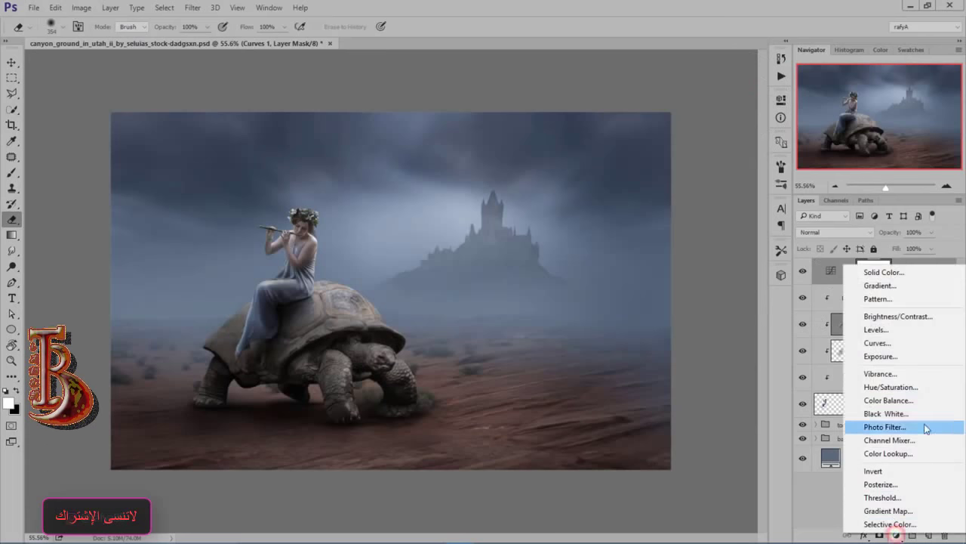
pyautogui.click(946, 332)
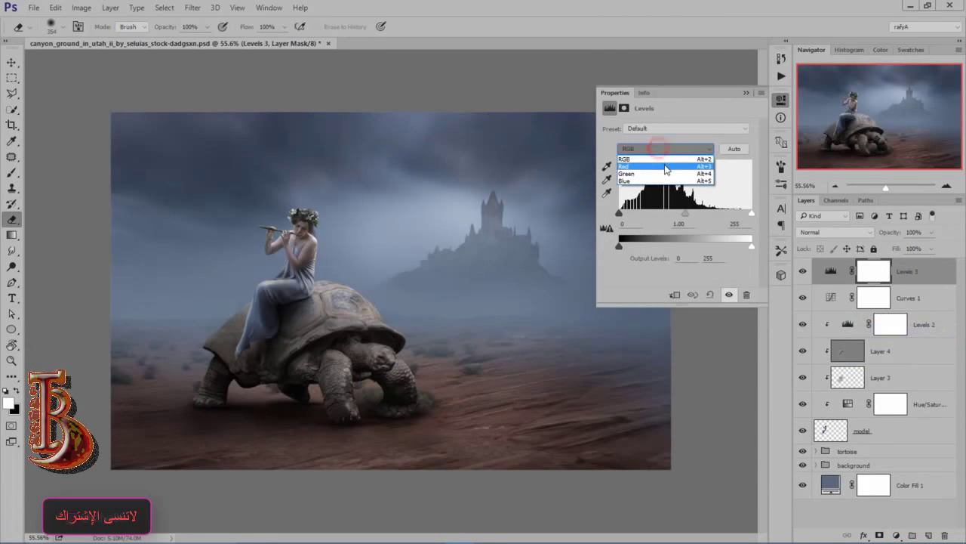
pyautogui.moveTo(621, 247); pyautogui.dragTo(626, 249)
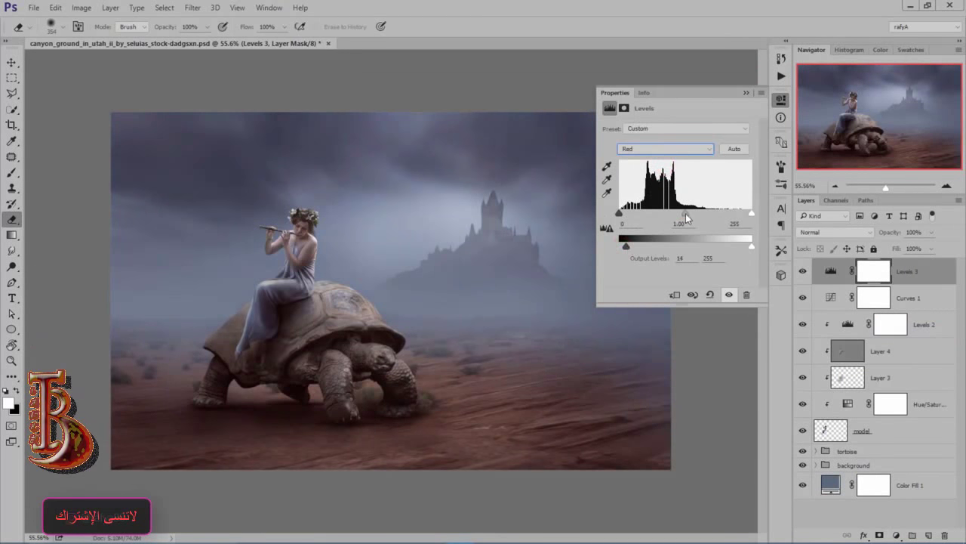
# Set the Levels adjustment's blue channel to output black 13 and slightly darker midtones
pyautogui.click(673, 148)
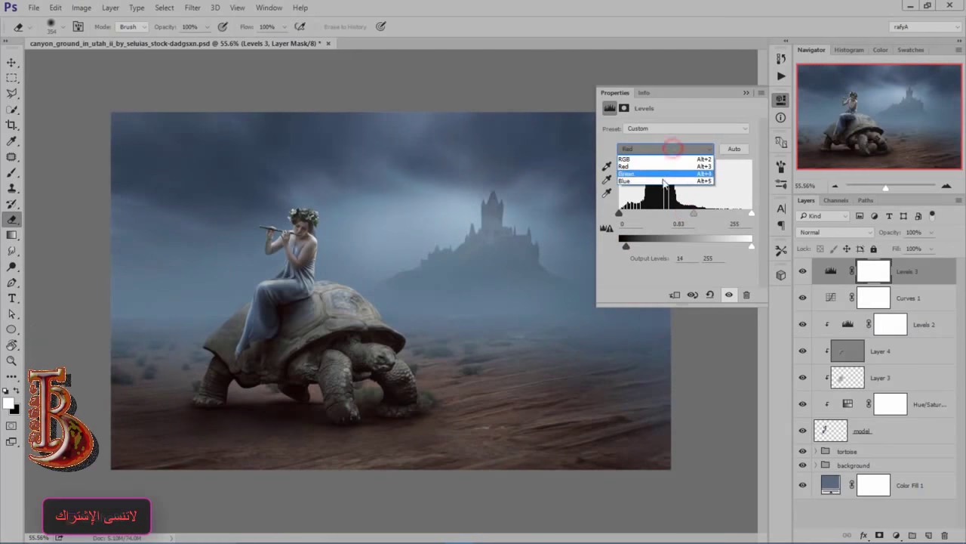
pyautogui.click(662, 179)
pyautogui.moveTo(627, 245); pyautogui.dragTo(625, 246)
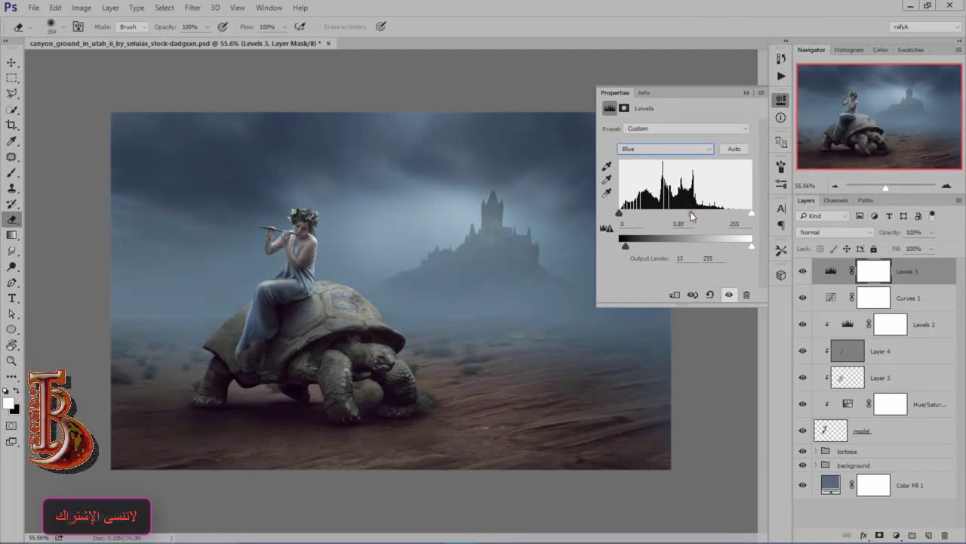
pyautogui.moveTo(689, 211); pyautogui.dragTo(690, 211)
pyautogui.click(745, 92)
# Examine the whole composition at a small size, and compare it with and without the new Levels adjustment
pyautogui.scroll(-10, 485, 296)
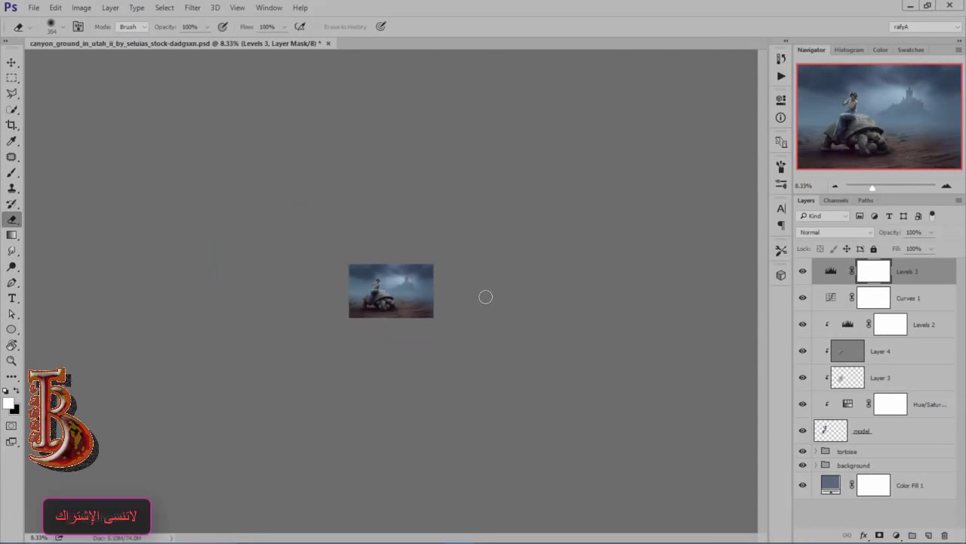
pyautogui.scroll(3, 485, 294)
pyautogui.scroll(6, 485, 293)
pyautogui.click(803, 273)
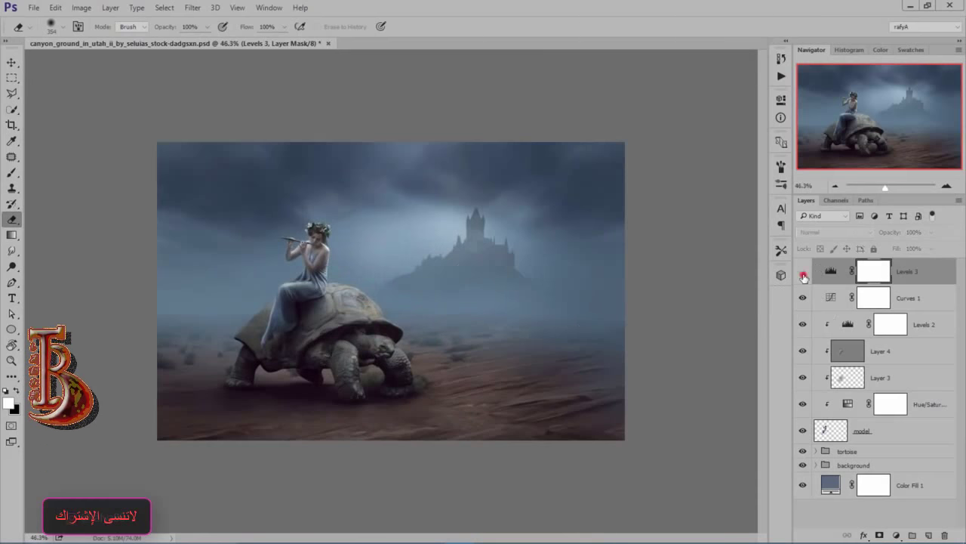
pyautogui.click(804, 273)
pyautogui.scroll(1, 656, 283)
pyautogui.scroll(-1, 658, 283)
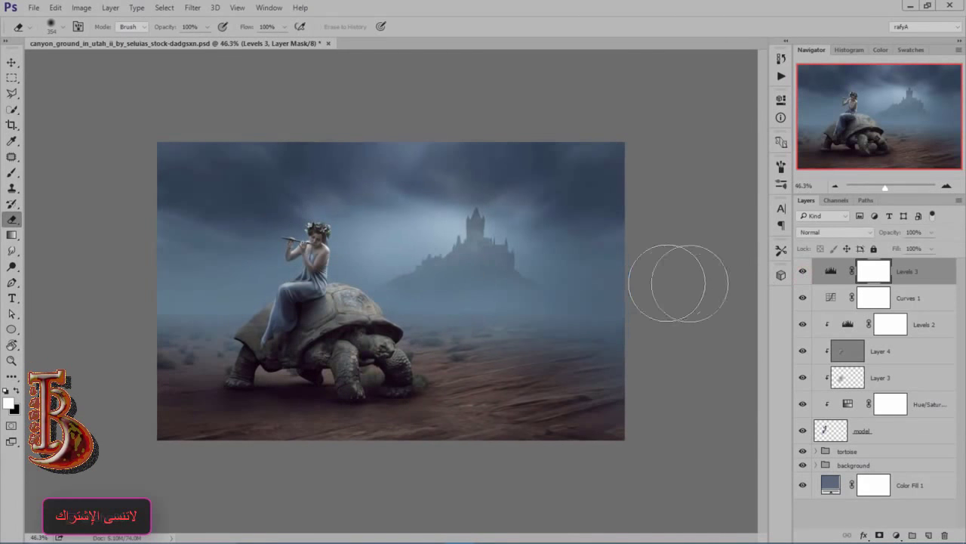
# Paint a 600 px pale blue glow over the tortoise's shell on a new top layer set to Overlay at 40% opacity
pyautogui.click(933, 535)
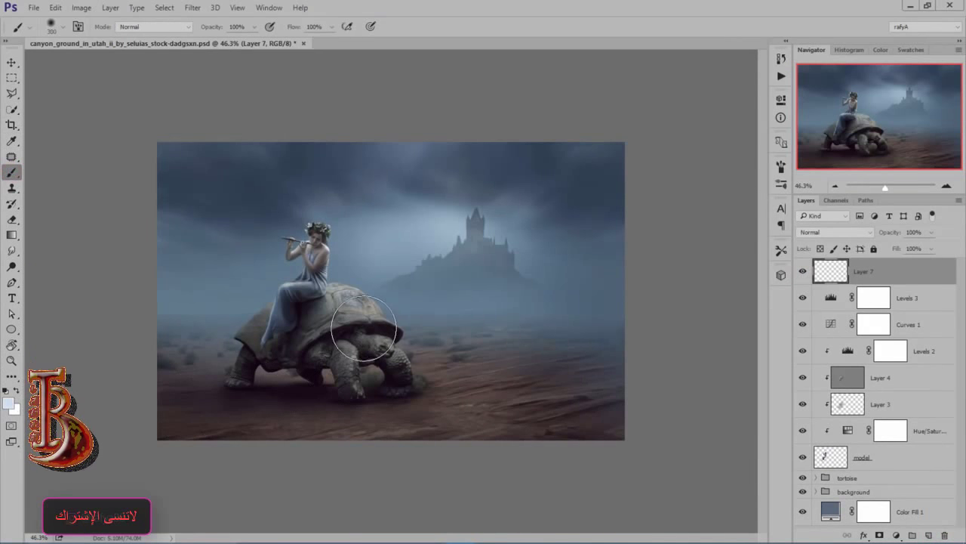
pyautogui.press(']')
pyautogui.click(356, 293)
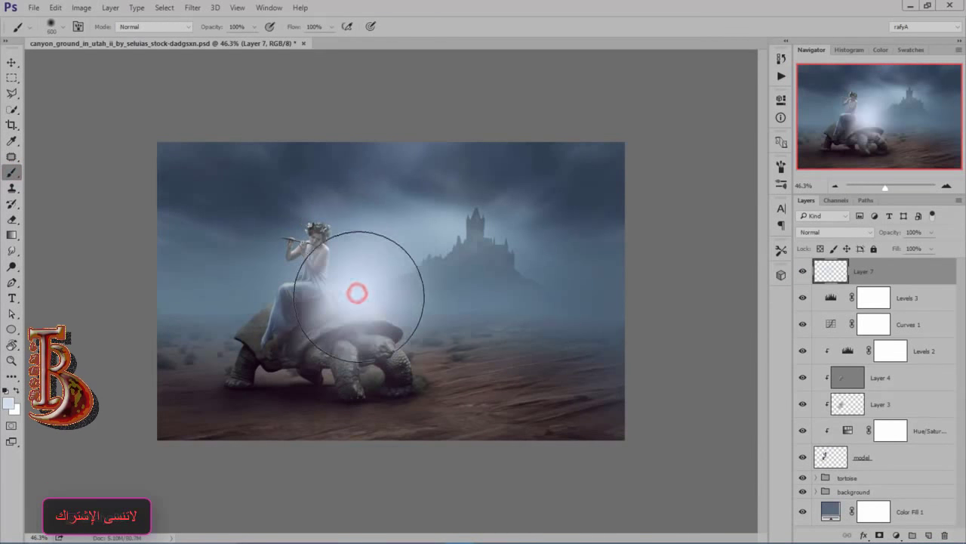
pyautogui.click(828, 237)
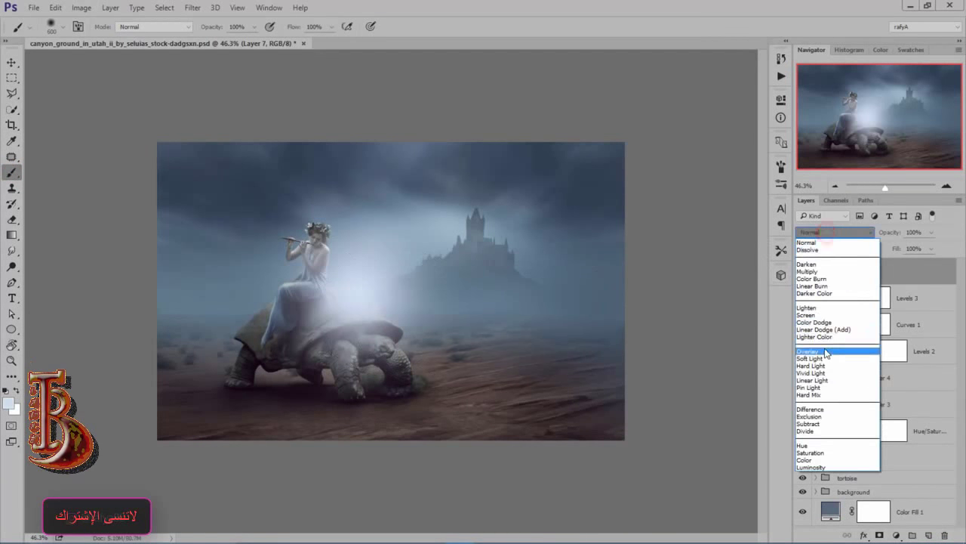
pyautogui.click(826, 351)
pyautogui.moveTo(890, 232); pyautogui.dragTo(854, 233)
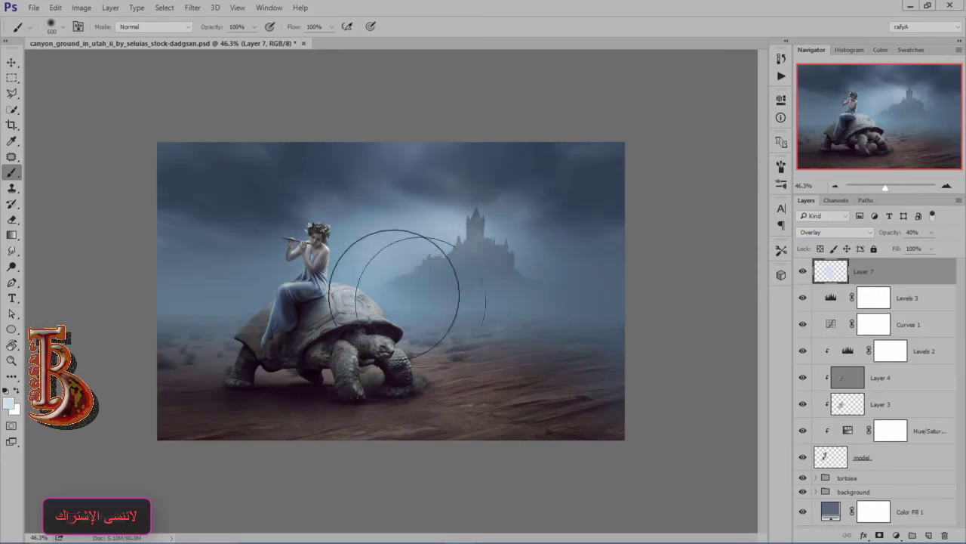
# Brighten the sky between the woman and the castle with 600 px glow dabs, undoing and repainting the last one
pyautogui.click(377, 237)
pyautogui.click(433, 231)
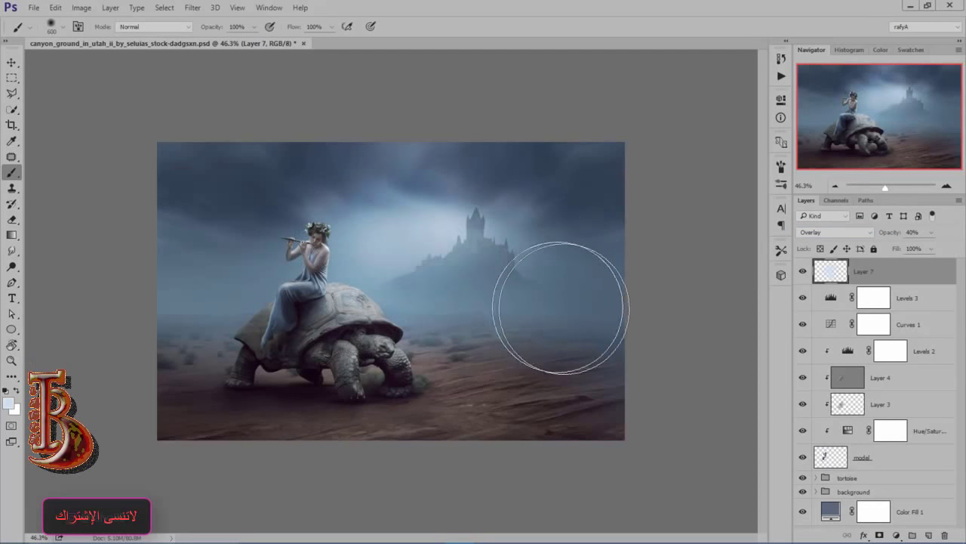
pyautogui.hotkey('ctrl', 'z')
pyautogui.click(418, 226)
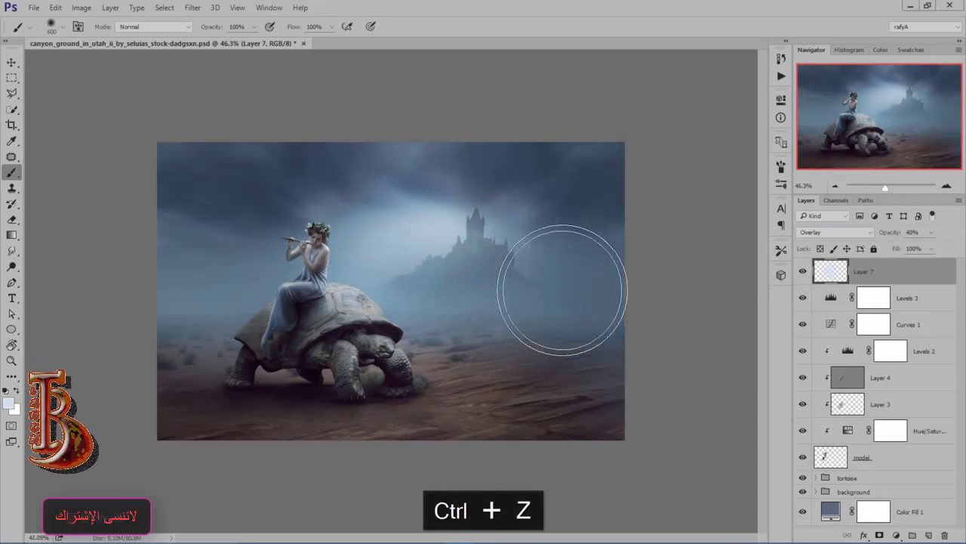
# Compare the image with and without the Overlay glow layer, and set that layer's opacity to 39%
pyautogui.scroll(-1, 566, 291)
pyautogui.click(805, 272)
pyautogui.click(805, 272)
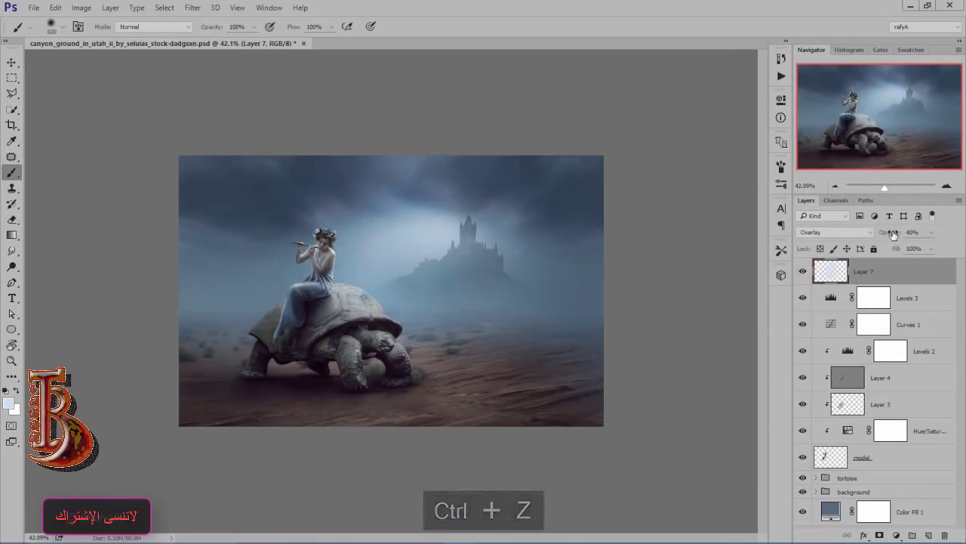
pyautogui.moveTo(897, 234); pyautogui.dragTo(896, 233)
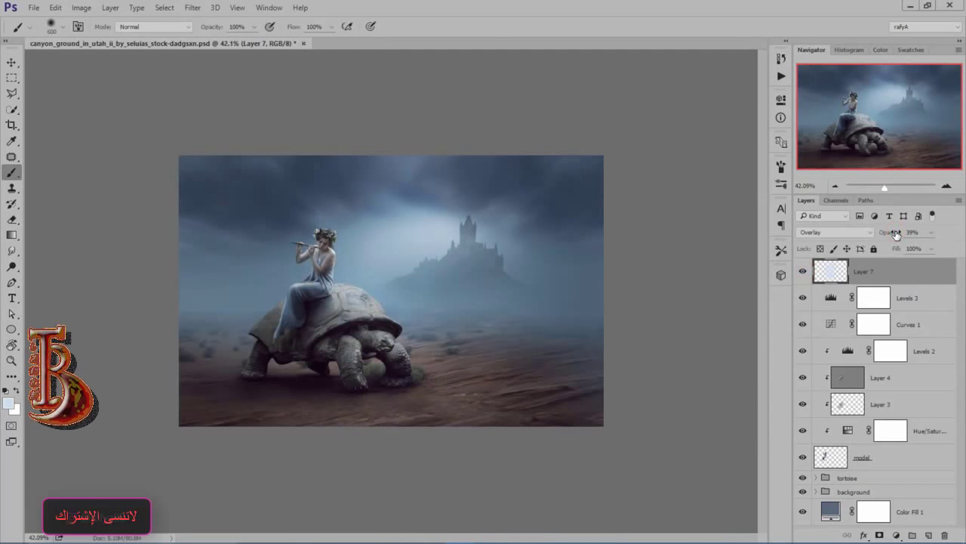
pyautogui.scroll(-1, 514, 313)
pyautogui.scroll(2, 514, 313)
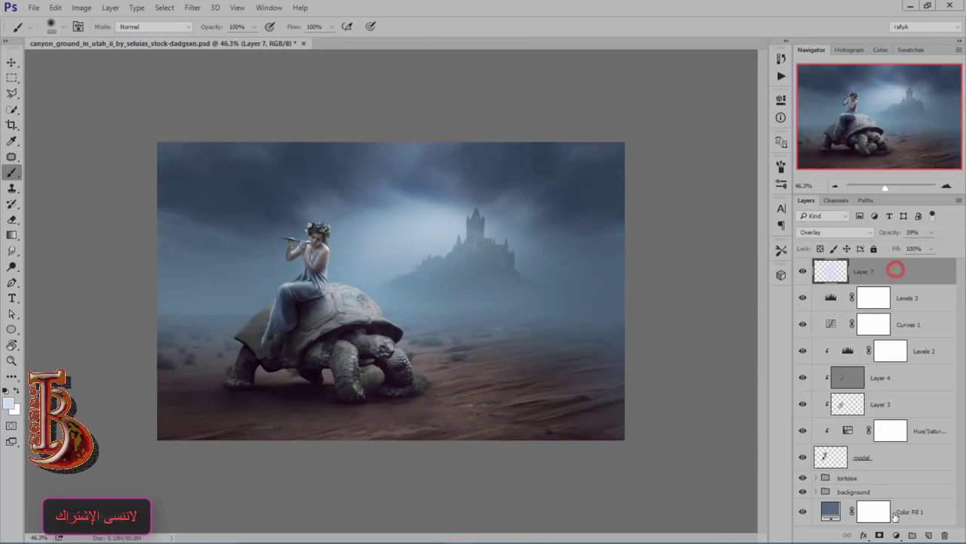
# Add a Color Balance adjustment on top, shifting the highlights to -19 on Yellow/Blue and slightly towards red
pyautogui.click(896, 534)
pyautogui.click(936, 400)
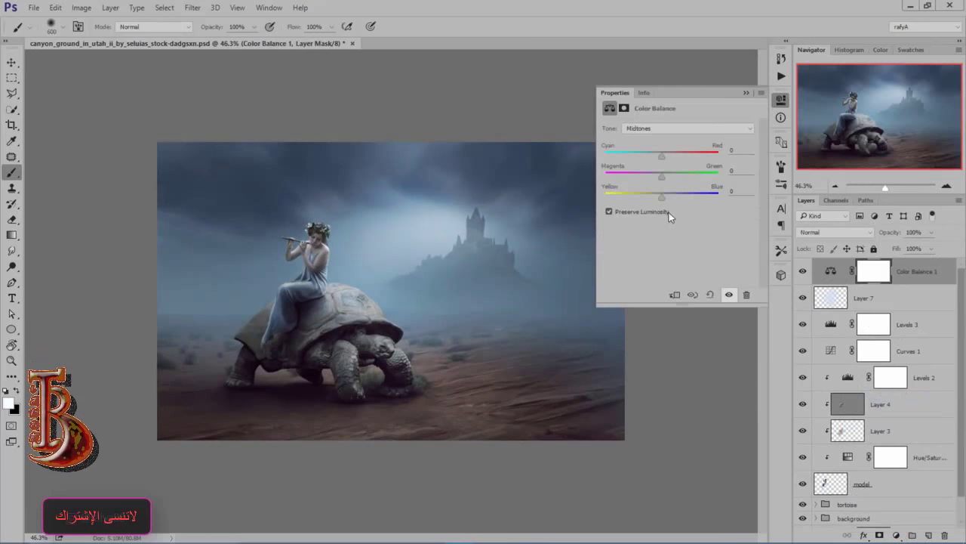
pyautogui.moveTo(661, 196); pyautogui.dragTo(651, 195)
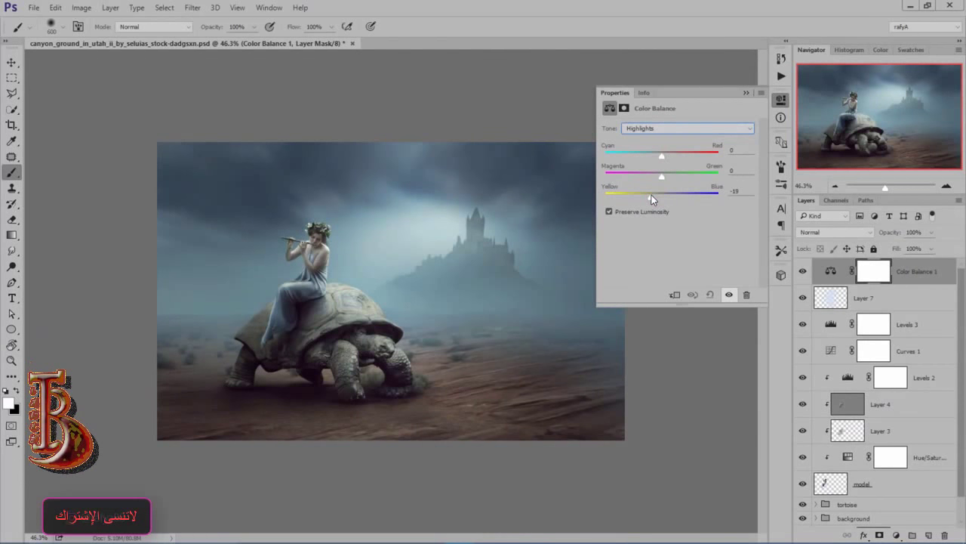
pyautogui.moveTo(662, 154); pyautogui.dragTo(669, 157)
pyautogui.click(660, 147)
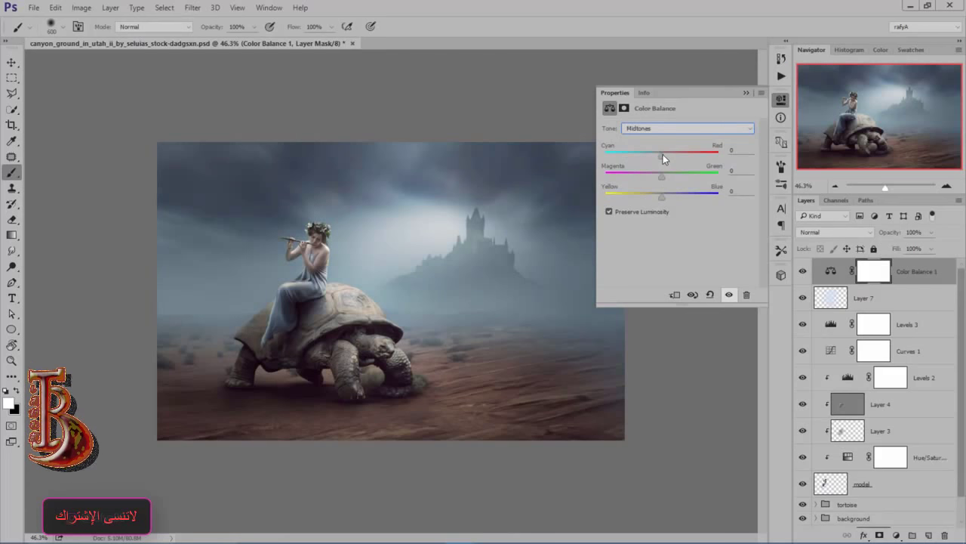